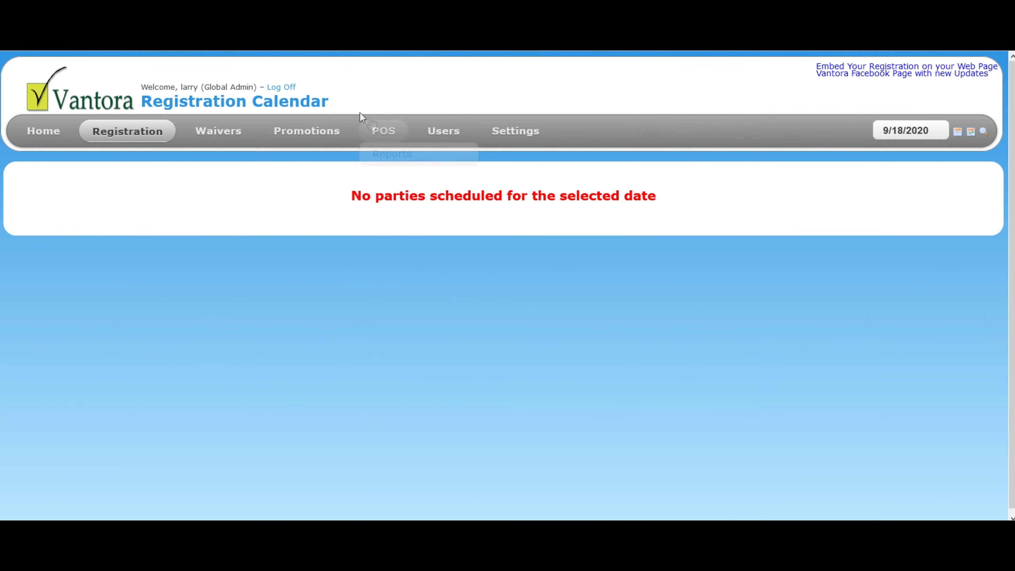
{"action": "mouse_move", "coordinate": [254, 137]}
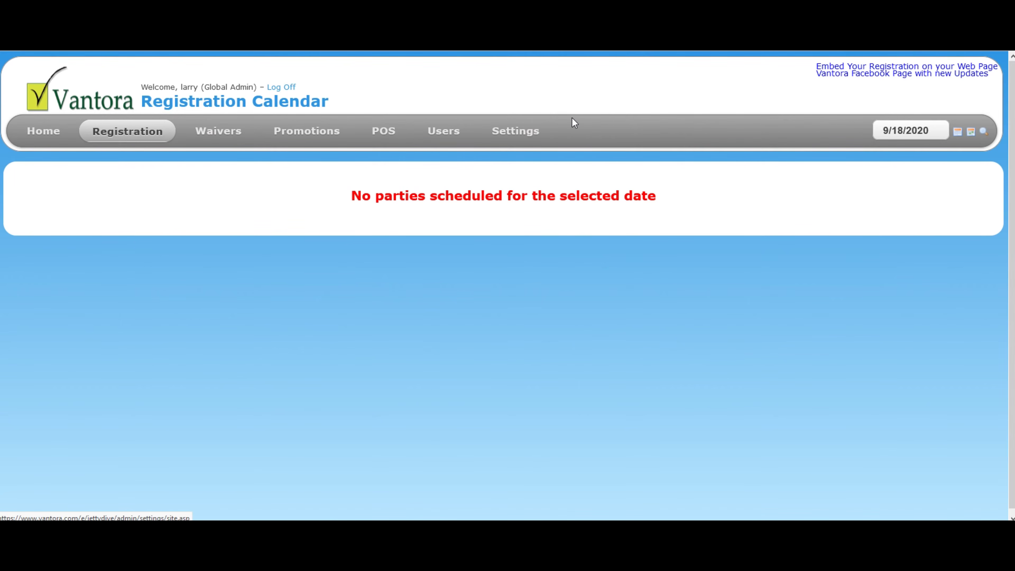
{"action": "mouse_move", "coordinate": [111, 135]}
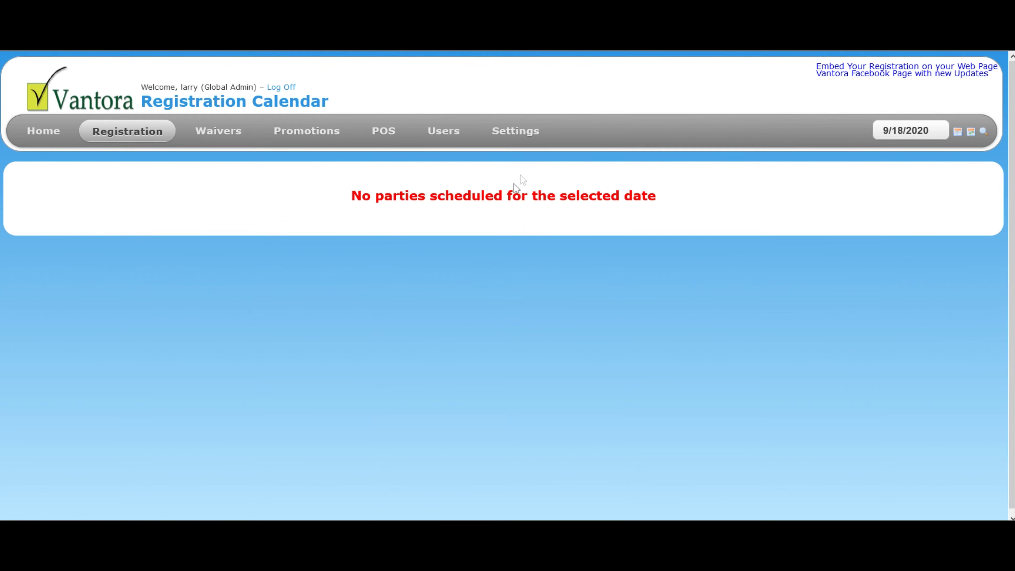
{"action": "mouse_move", "coordinate": [517, 138]}
{"action": "mouse_move", "coordinate": [517, 223]}
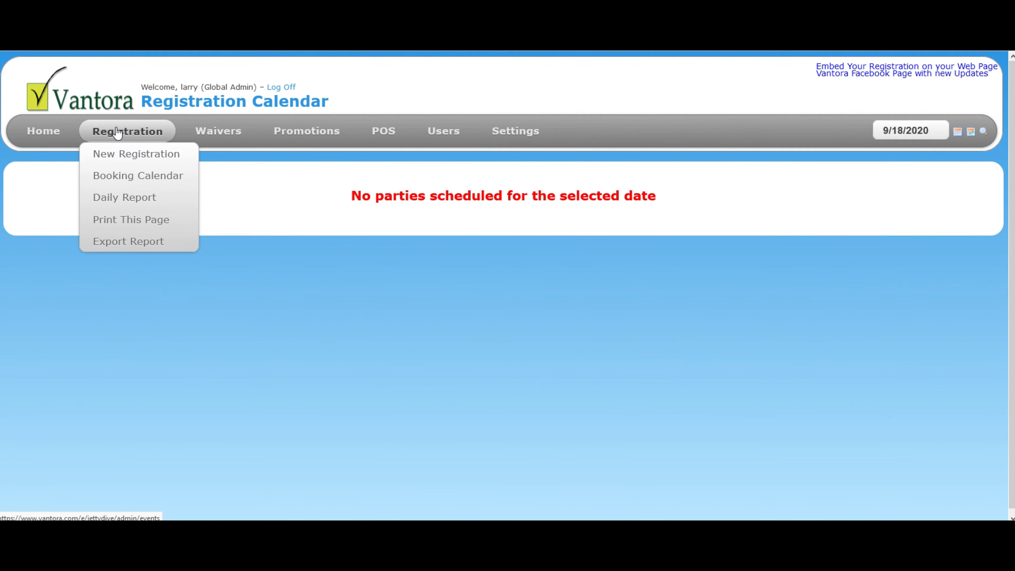
{"action": "mouse_move", "coordinate": [307, 138]}
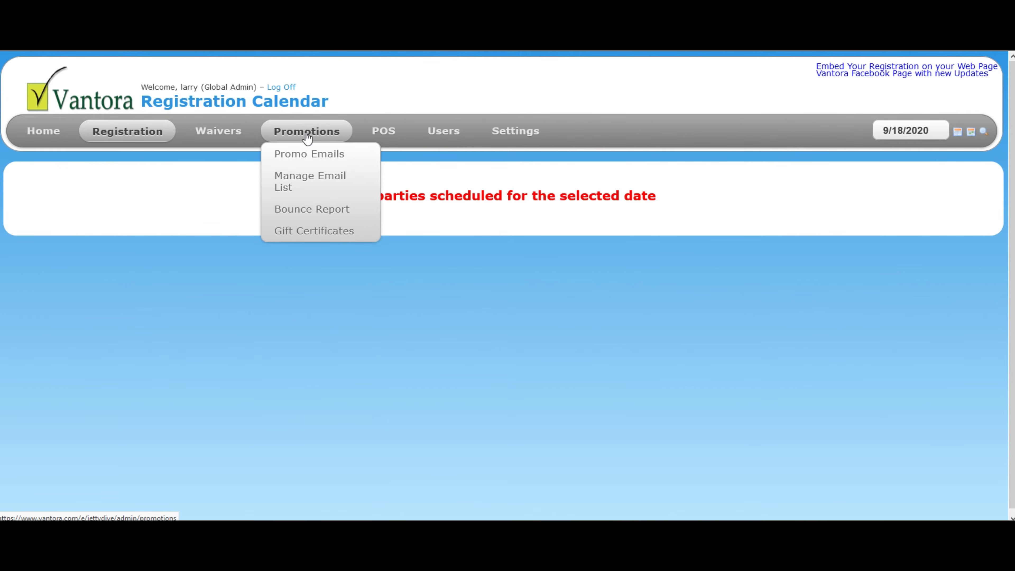
View the waiver administration page's list of today's players, and return to the registration booking calendar.
{"action": "left_click", "coordinate": [208, 134]}
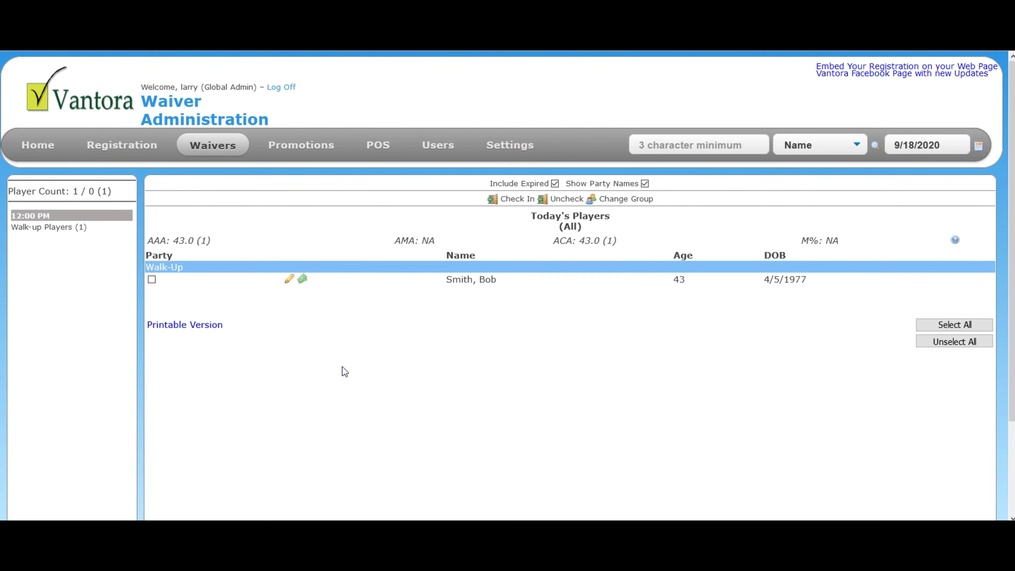
{"action": "left_click", "coordinate": [128, 189]}
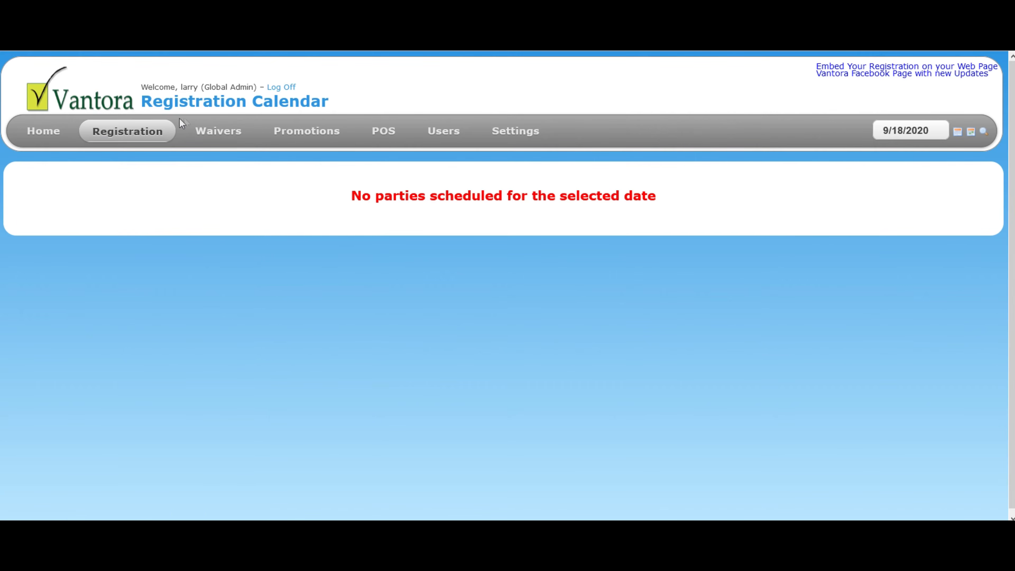
{"action": "mouse_move", "coordinate": [120, 135]}
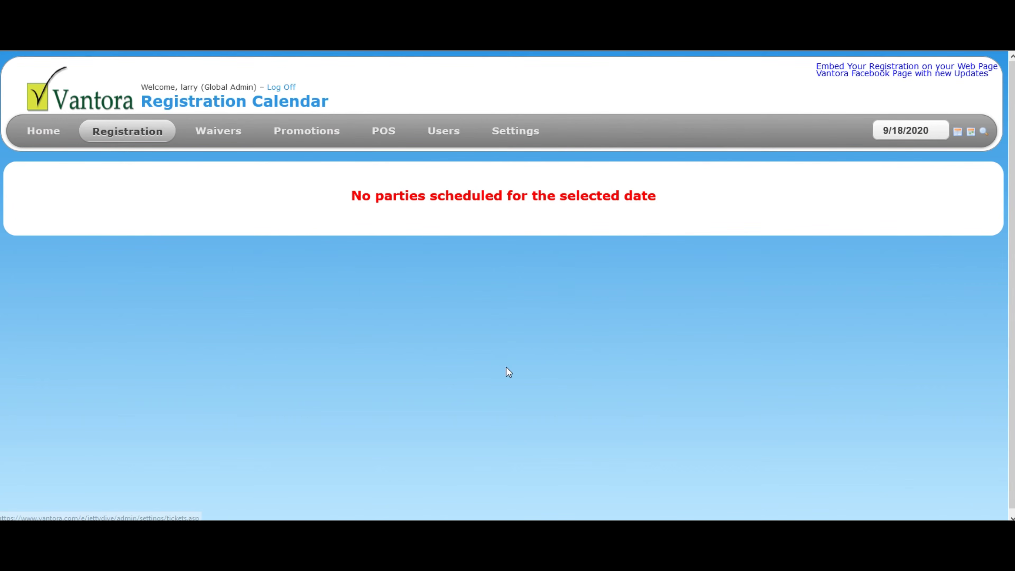
{"action": "left_click", "coordinate": [134, 137]}
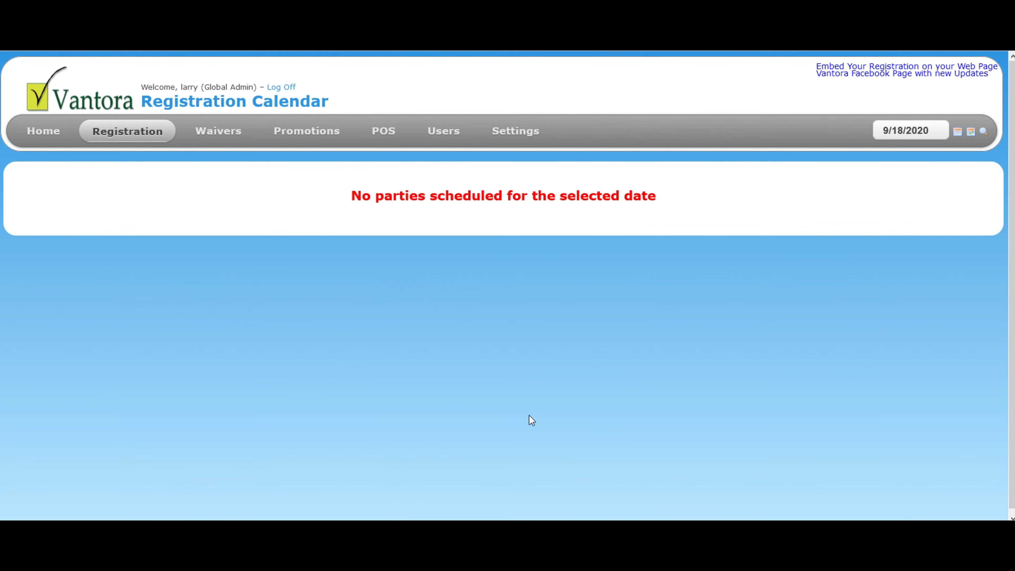
Check the registration calendar for 9/19/2020, 9/20/2020 and 9/23/2020.
{"action": "left_click", "coordinate": [925, 132]}
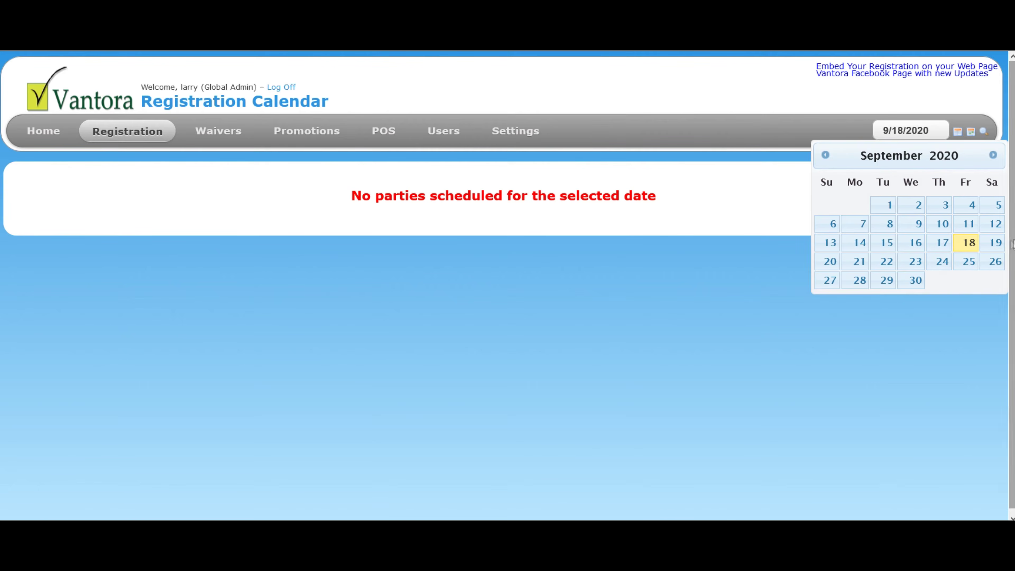
{"action": "left_click", "coordinate": [995, 244]}
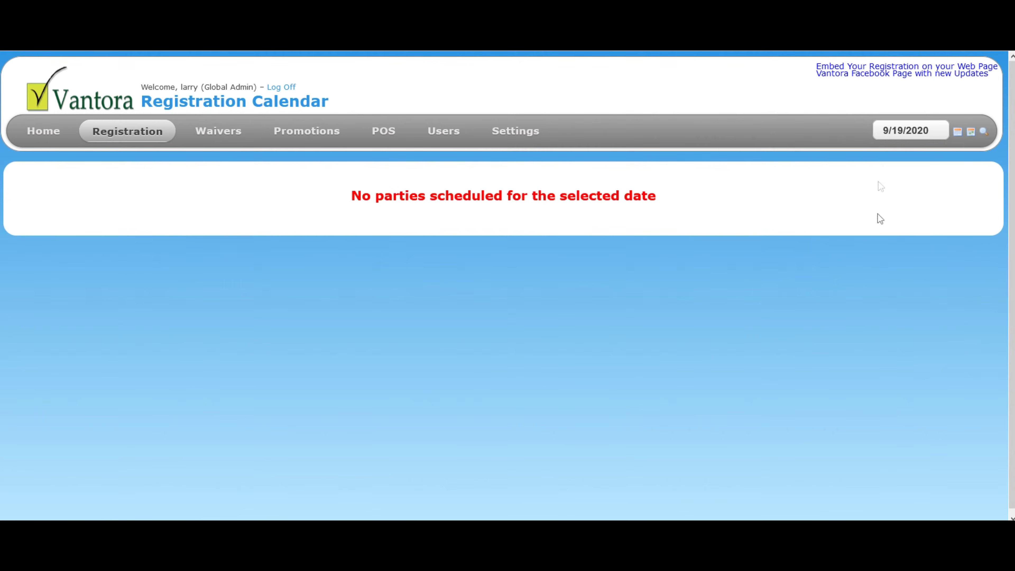
{"action": "left_click", "coordinate": [906, 136]}
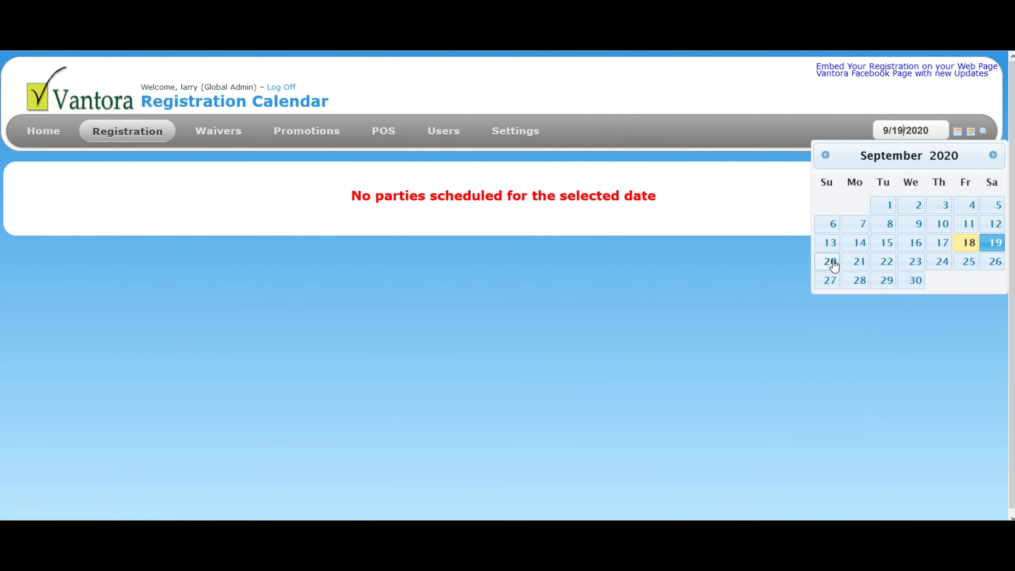
{"action": "left_click", "coordinate": [830, 262]}
{"action": "left_click", "coordinate": [894, 136]}
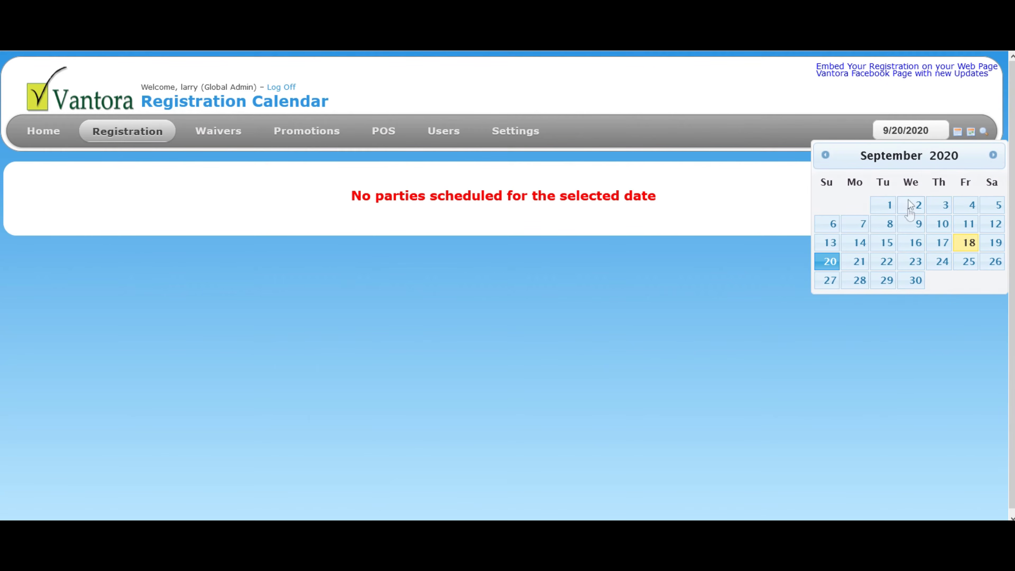
{"action": "left_click", "coordinate": [914, 264]}
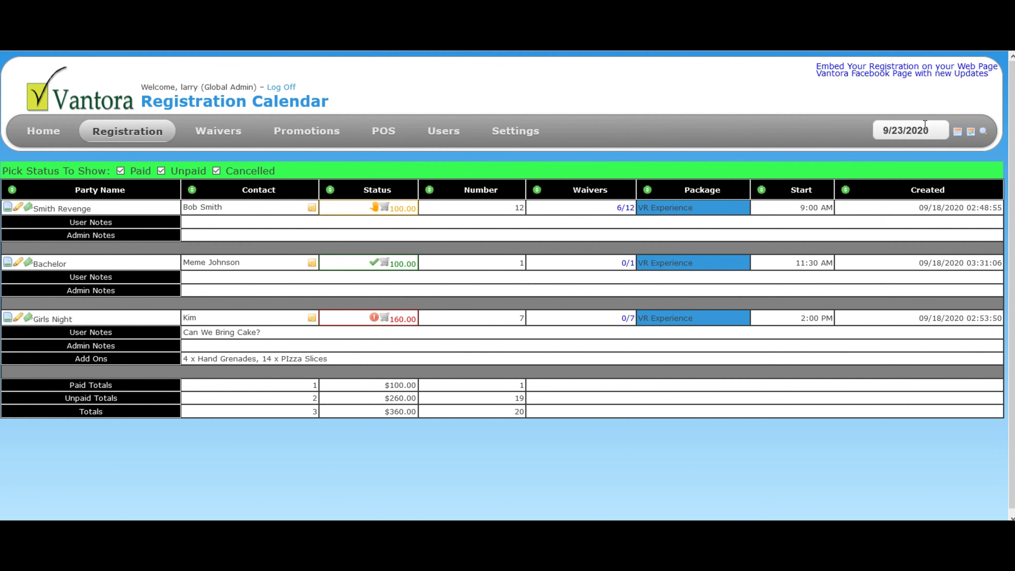
List all parties scheduled from 9/23/2020 onward and review their status, waivers, packages, add-ons and totals.
{"action": "left_click", "coordinate": [973, 133]}
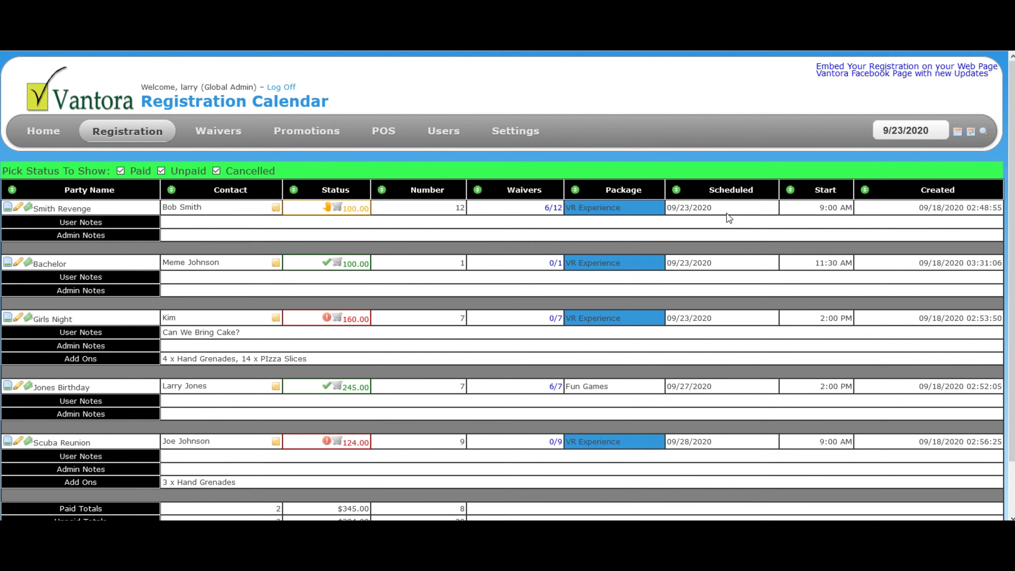
{"action": "scroll", "coordinate": [672, 180], "scroll_direction": "down", "scroll_amount": 3}
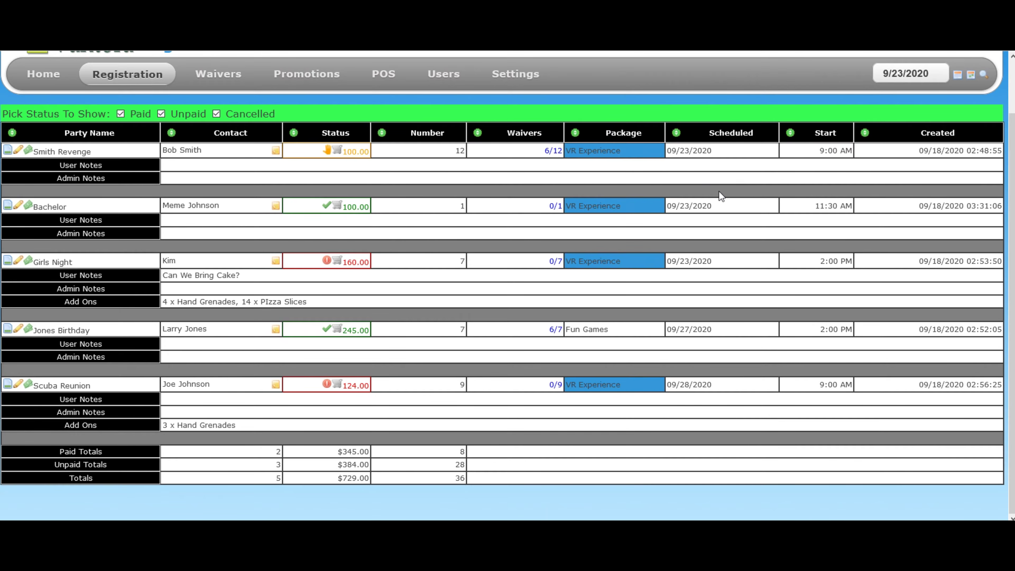
{"action": "scroll", "coordinate": [713, 185], "scroll_direction": "up", "scroll_amount": 3}
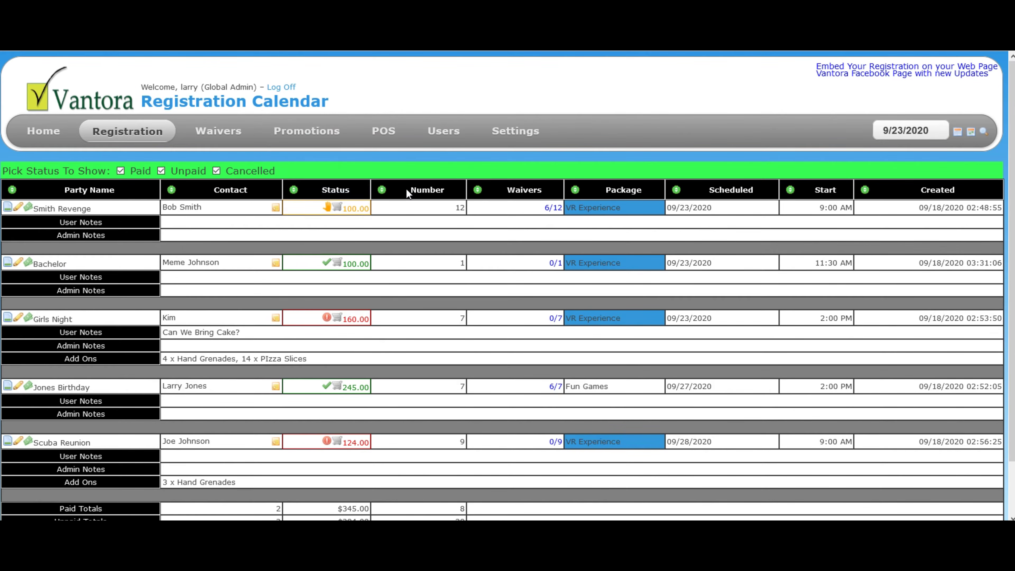
{"action": "scroll", "coordinate": [409, 194], "scroll_direction": "down", "scroll_amount": 3}
{"action": "scroll", "coordinate": [132, 119], "scroll_direction": "up", "scroll_amount": 3}
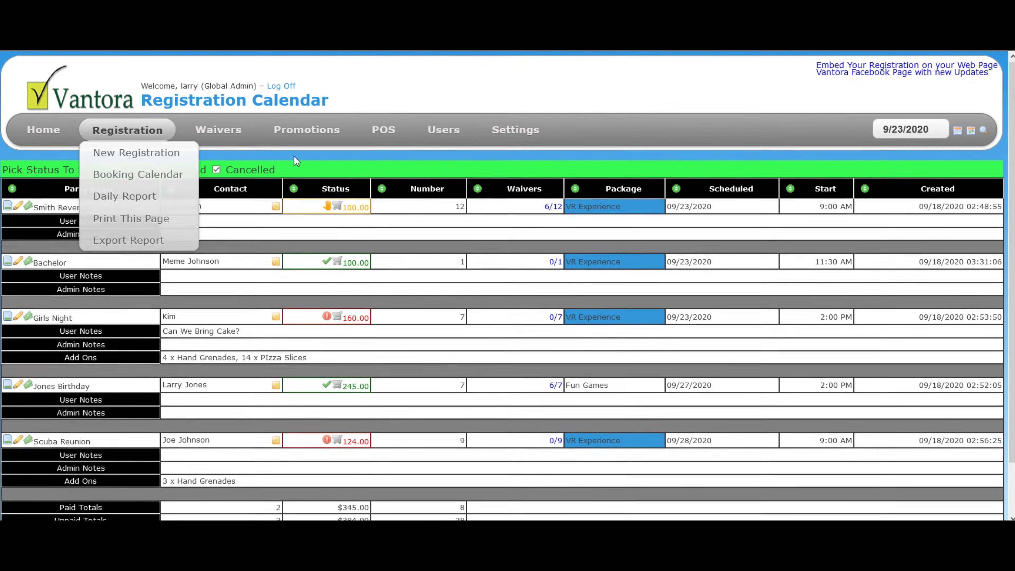
{"action": "scroll", "coordinate": [648, 176], "scroll_direction": "down", "scroll_amount": 3}
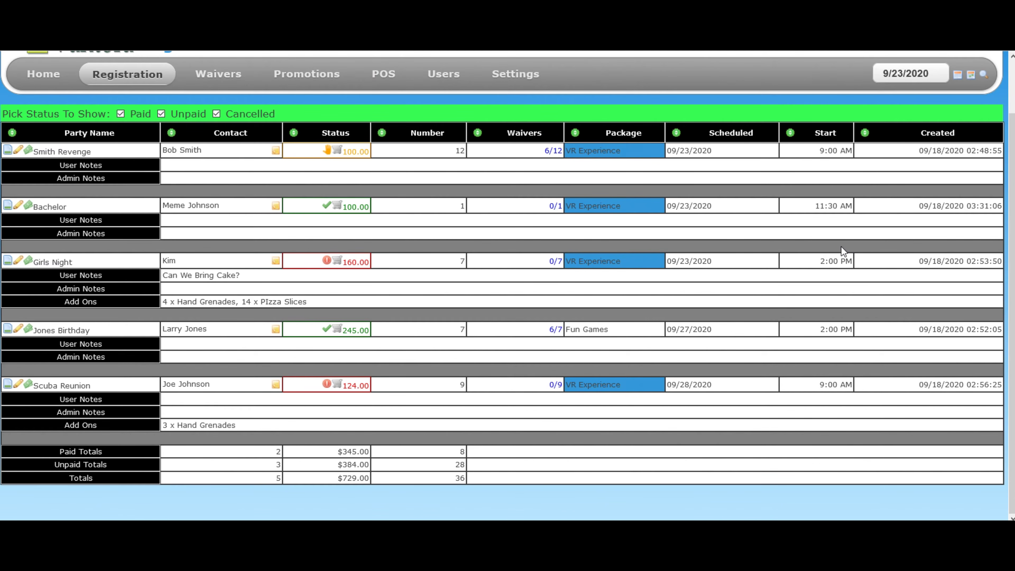
{"action": "scroll", "coordinate": [847, 226], "scroll_direction": "up", "scroll_amount": 2}
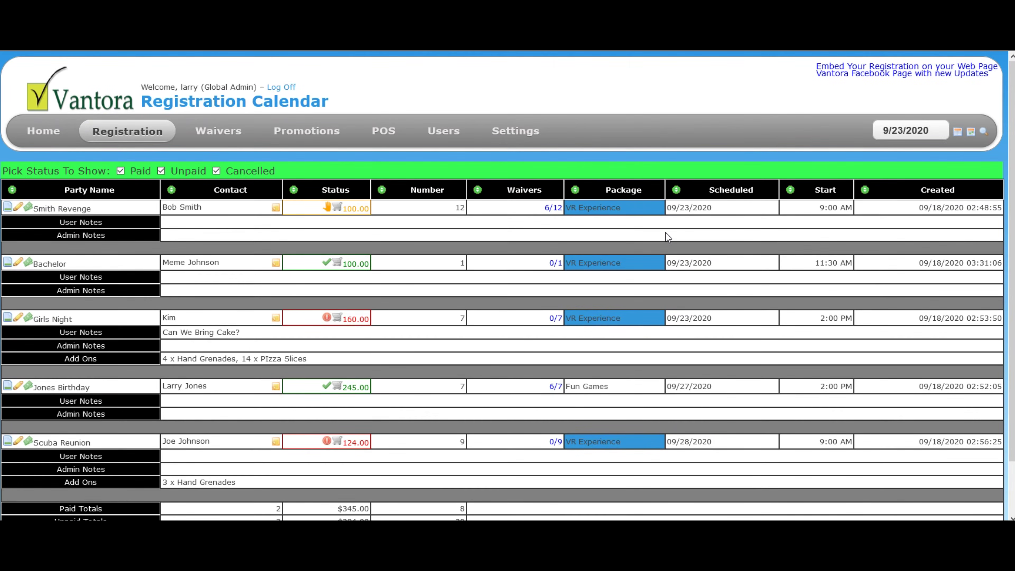
{"action": "scroll", "coordinate": [668, 232], "scroll_direction": "down", "scroll_amount": 2}
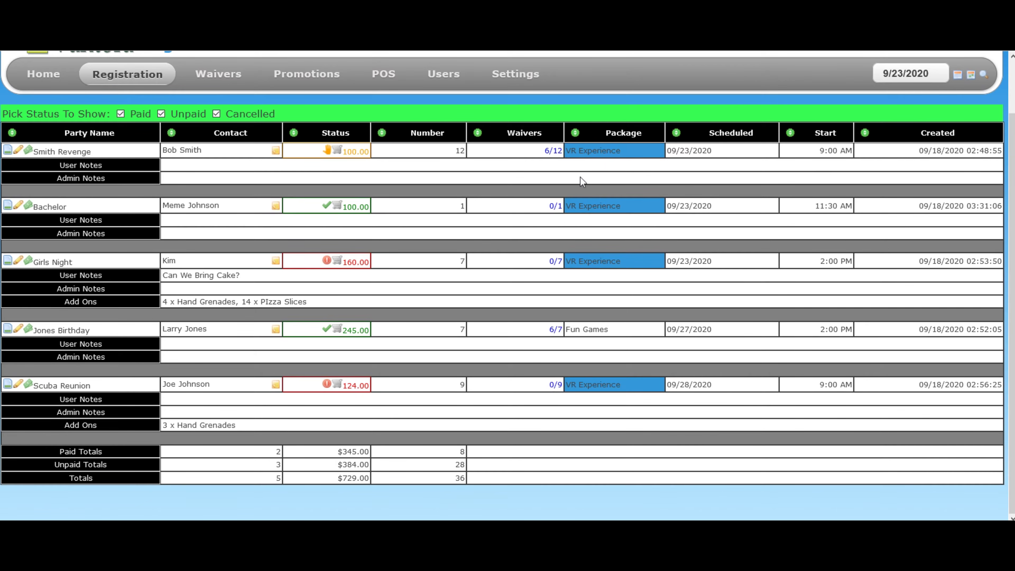
{"action": "scroll", "coordinate": [641, 181], "scroll_direction": "up", "scroll_amount": 2}
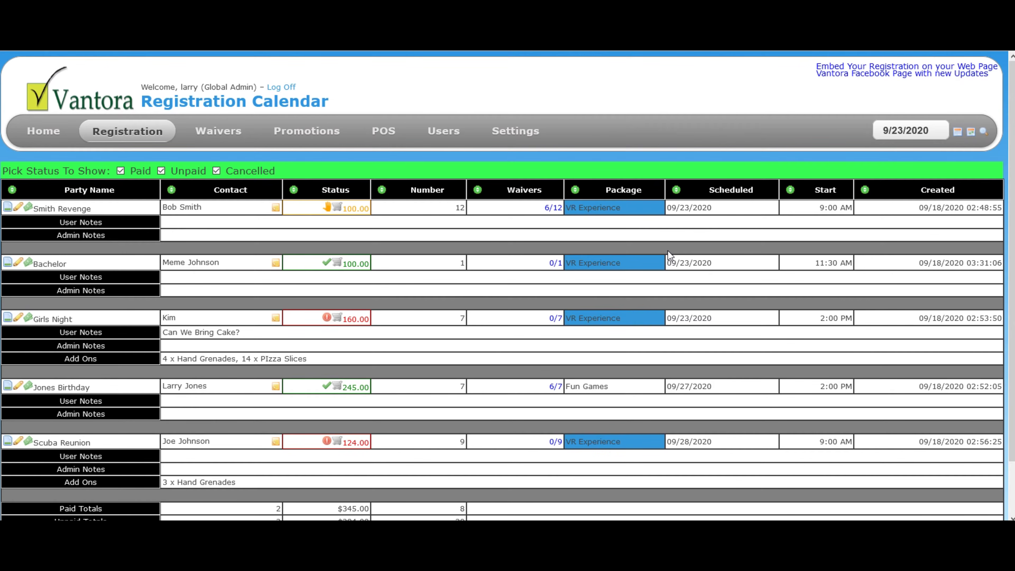
Sort the party list by creation date with the newest registrations first.
{"action": "scroll", "coordinate": [669, 255], "scroll_direction": "down", "scroll_amount": 2}
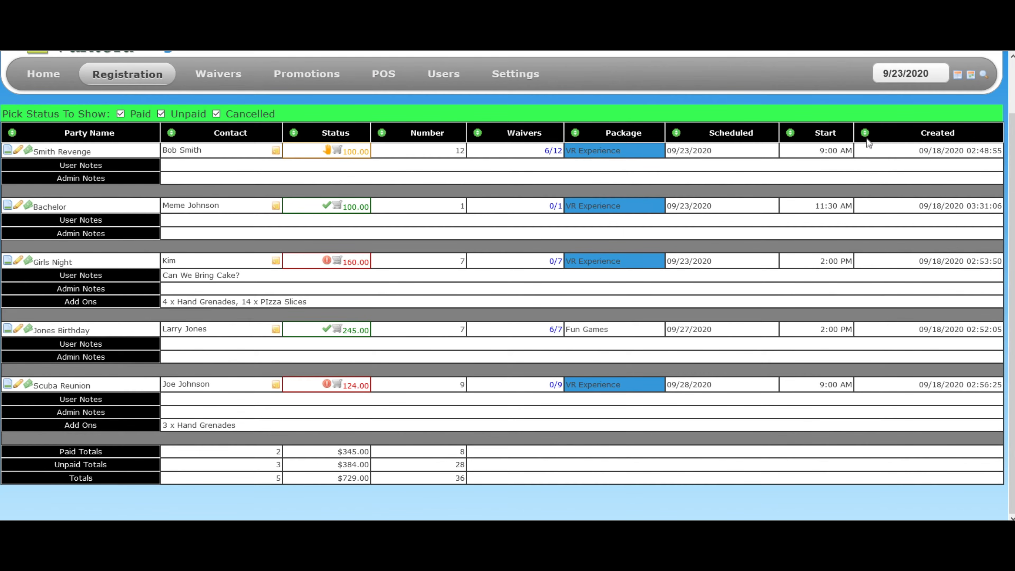
{"action": "left_click", "coordinate": [865, 134]}
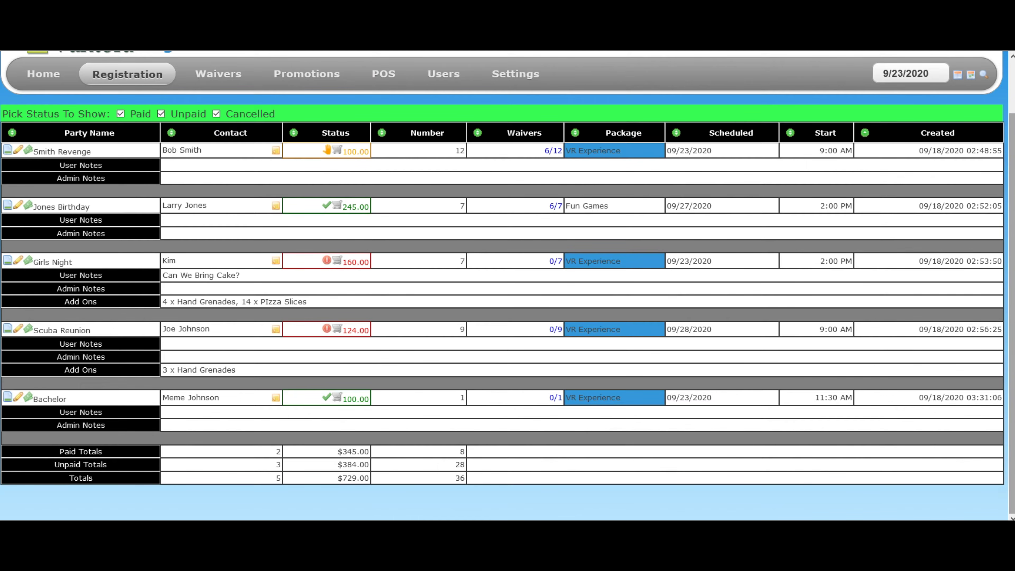
{"action": "left_click", "coordinate": [864, 134]}
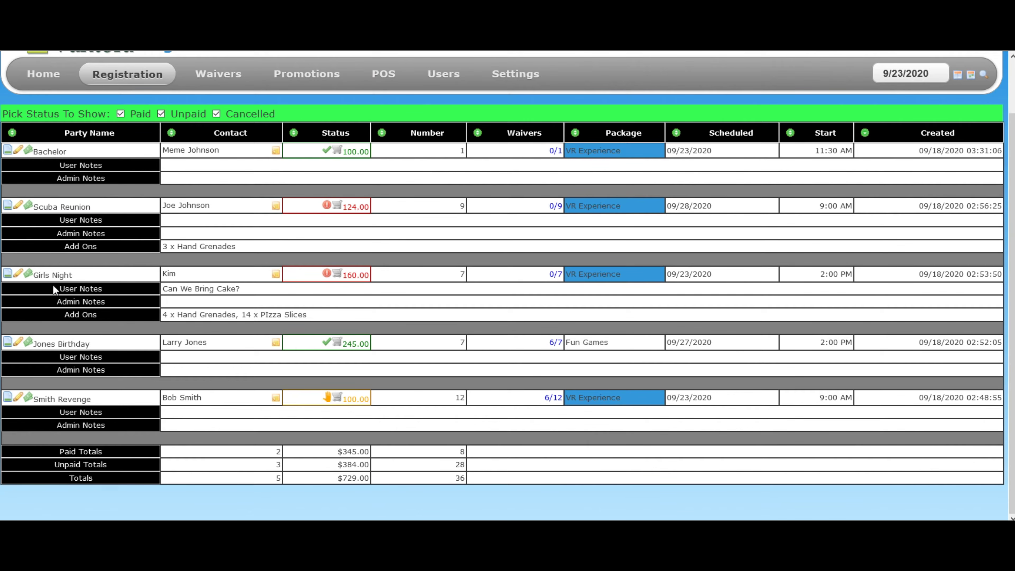
Check the user notes of the Girls Night party and sort the list by scheduled date in ascending order.
{"action": "left_click", "coordinate": [215, 288]}
{"action": "mouse_move", "coordinate": [277, 277]}
{"action": "left_click", "coordinate": [677, 134]}
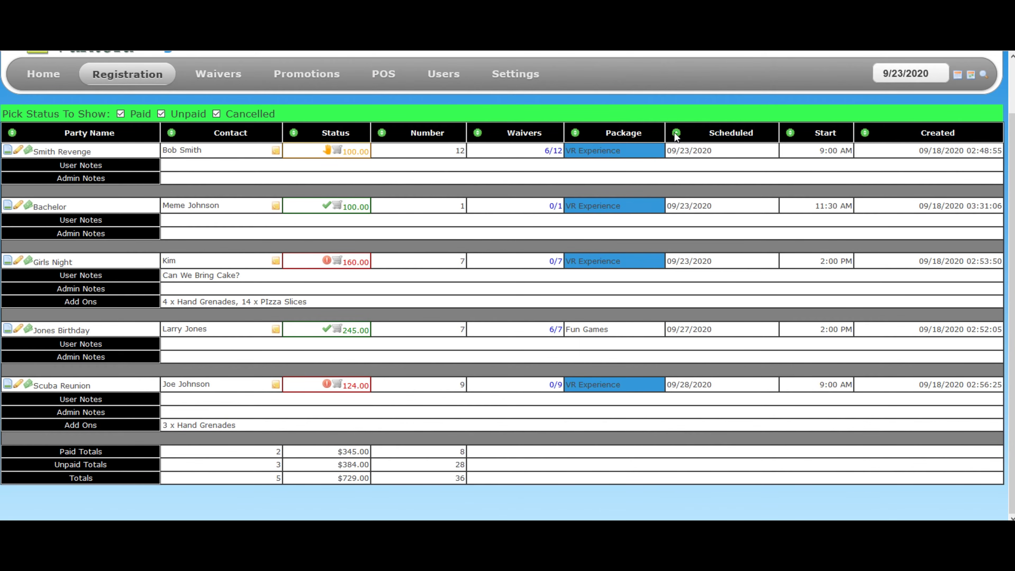
Reload the booking calendar for 9/18/2020 and list all upcoming parties from that date to review their payment status.
{"action": "mouse_move", "coordinate": [140, 75]}
{"action": "left_click", "coordinate": [141, 118]}
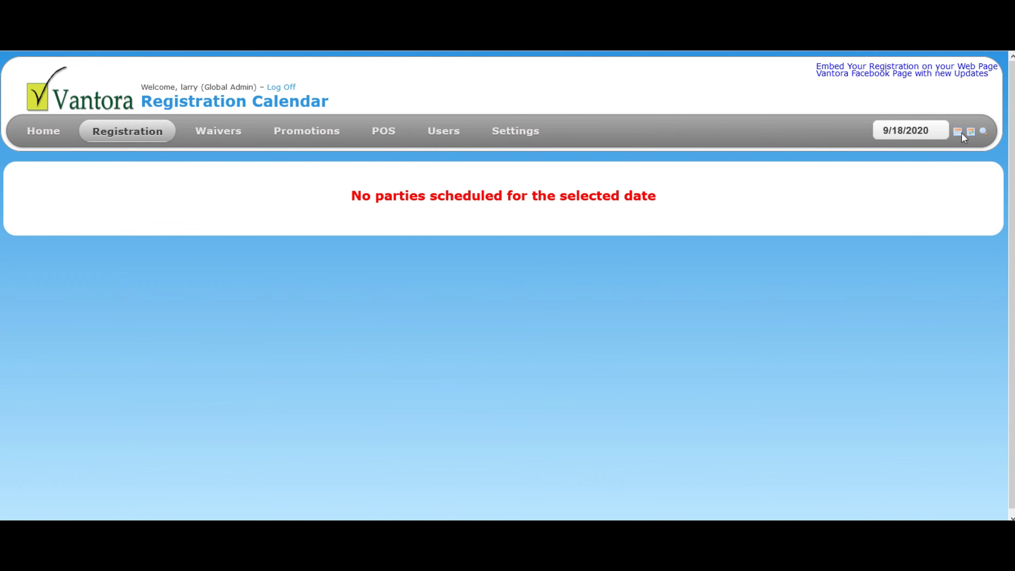
{"action": "left_click", "coordinate": [971, 132]}
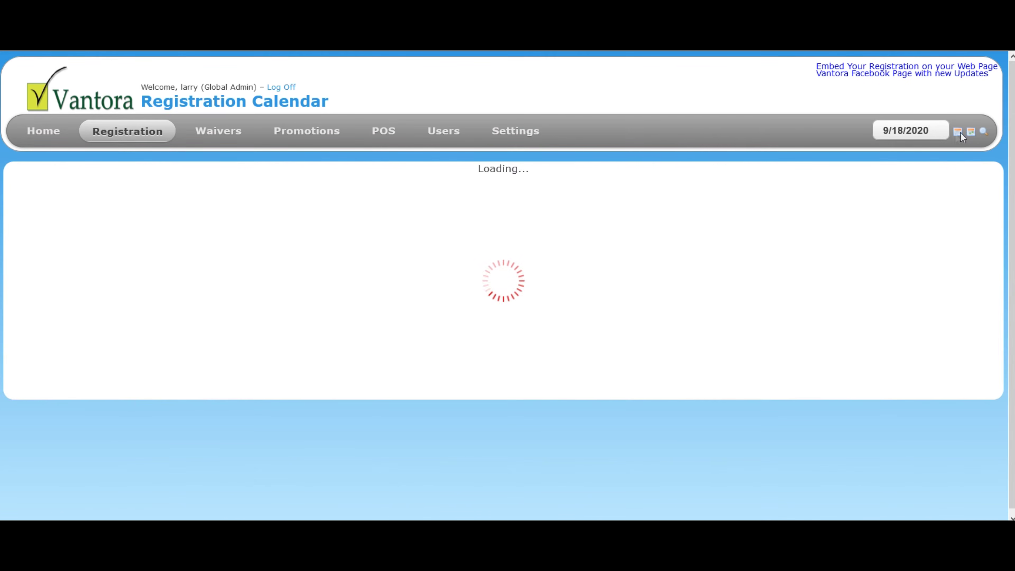
{"action": "scroll", "coordinate": [436, 233], "scroll_direction": "down", "scroll_amount": 2}
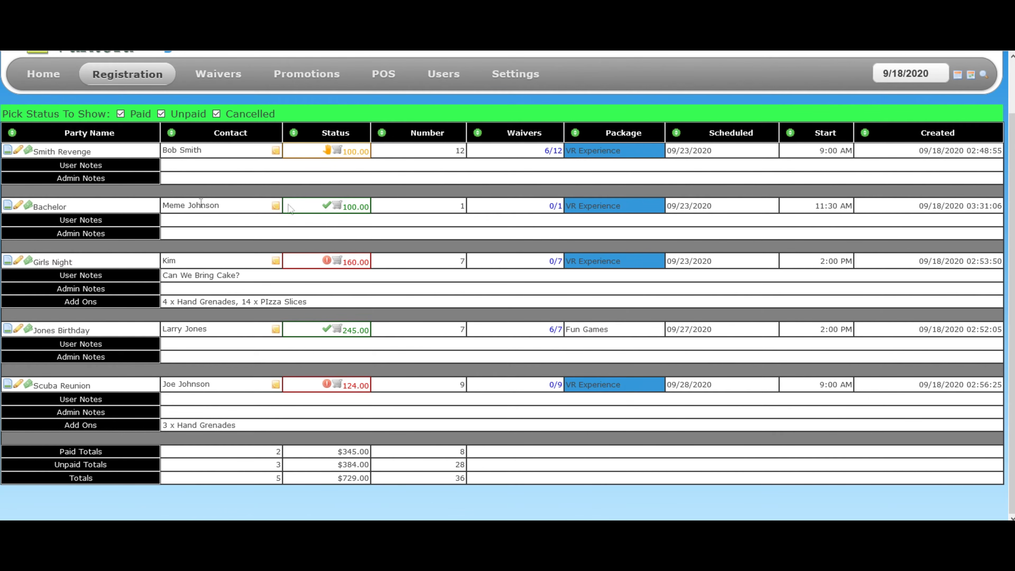
{"action": "mouse_move", "coordinate": [336, 210]}
Open the general site settings and examine the site info, external authorization, PayPal, Authorize.Net and subscription billing sections.
{"action": "mouse_move", "coordinate": [517, 82]}
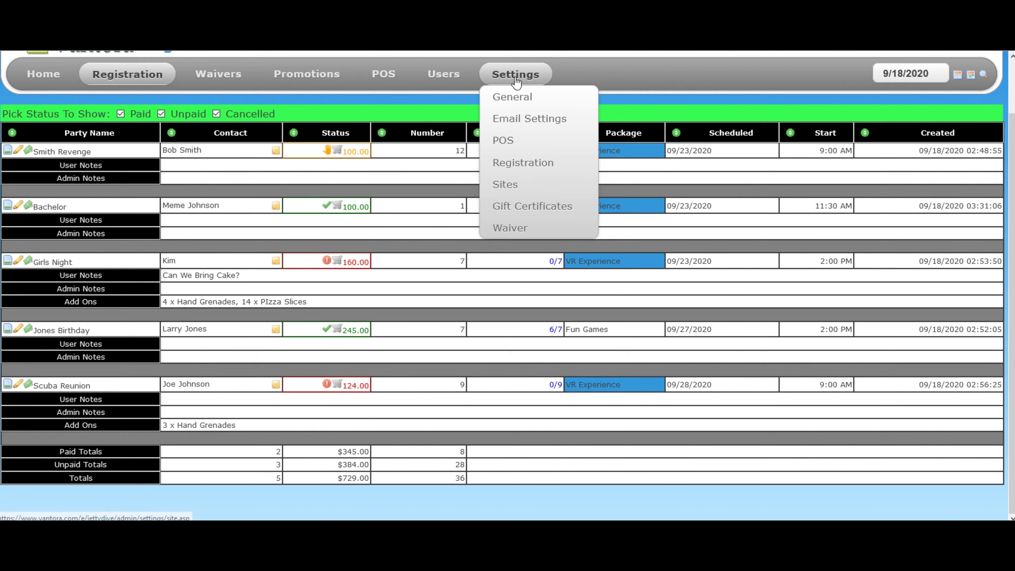
{"action": "left_click", "coordinate": [518, 100]}
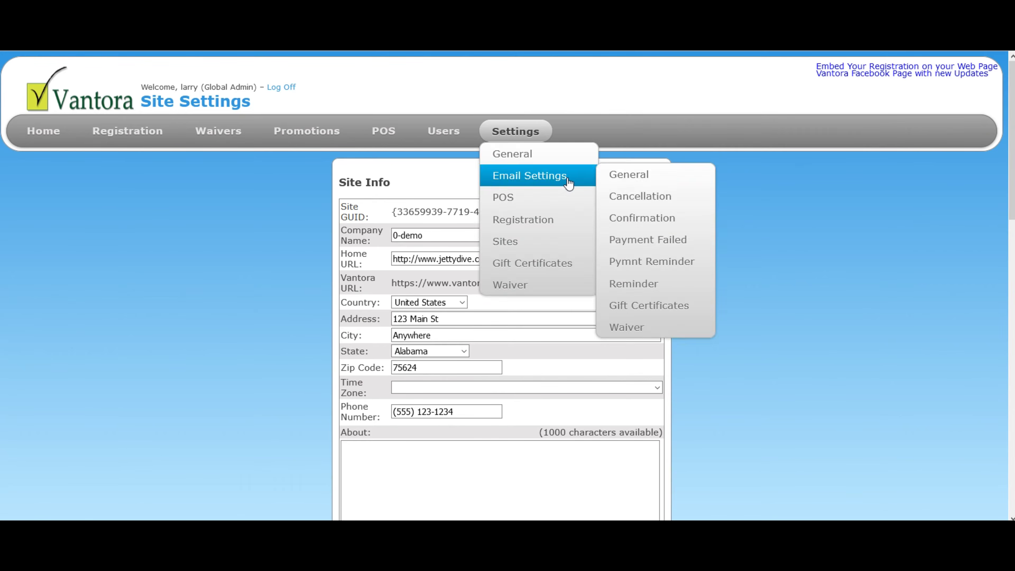
{"action": "scroll", "coordinate": [640, 240], "scroll_direction": "down", "scroll_amount": 8}
{"action": "scroll", "coordinate": [665, 241], "scroll_direction": "down", "scroll_amount": 3}
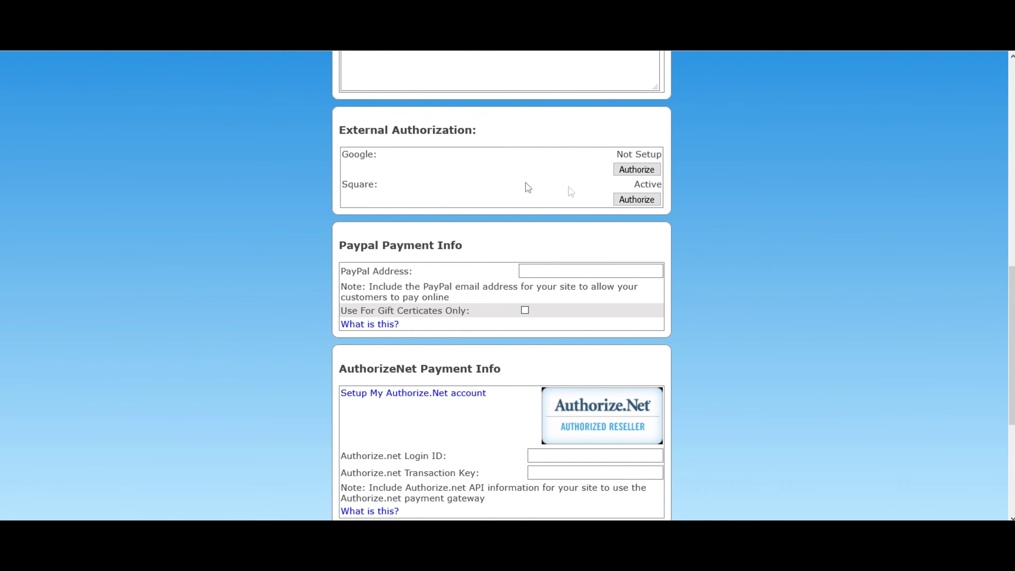
{"action": "scroll", "coordinate": [756, 206], "scroll_direction": "down", "scroll_amount": 3}
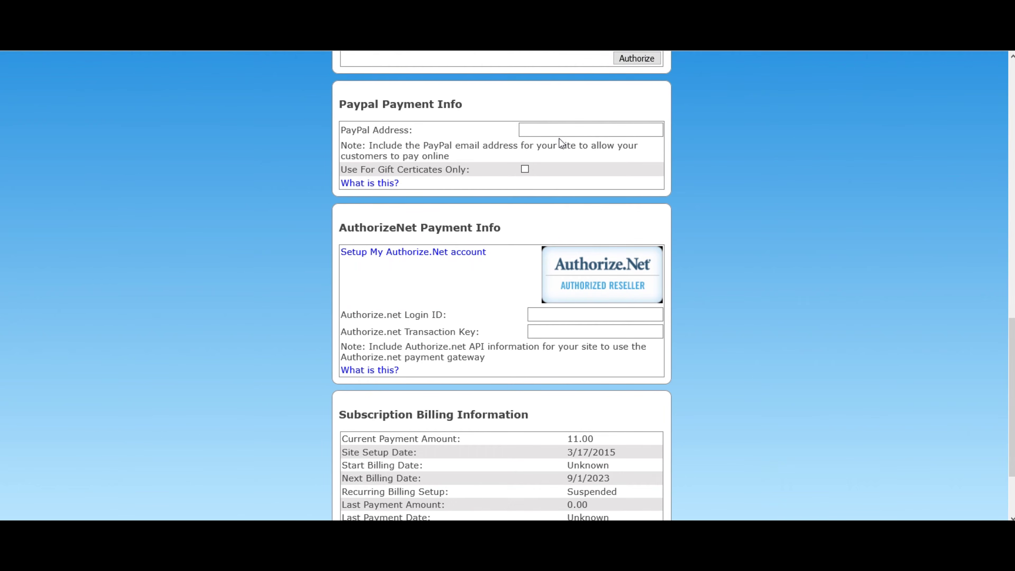
{"action": "scroll", "coordinate": [559, 139], "scroll_direction": "down", "scroll_amount": 2}
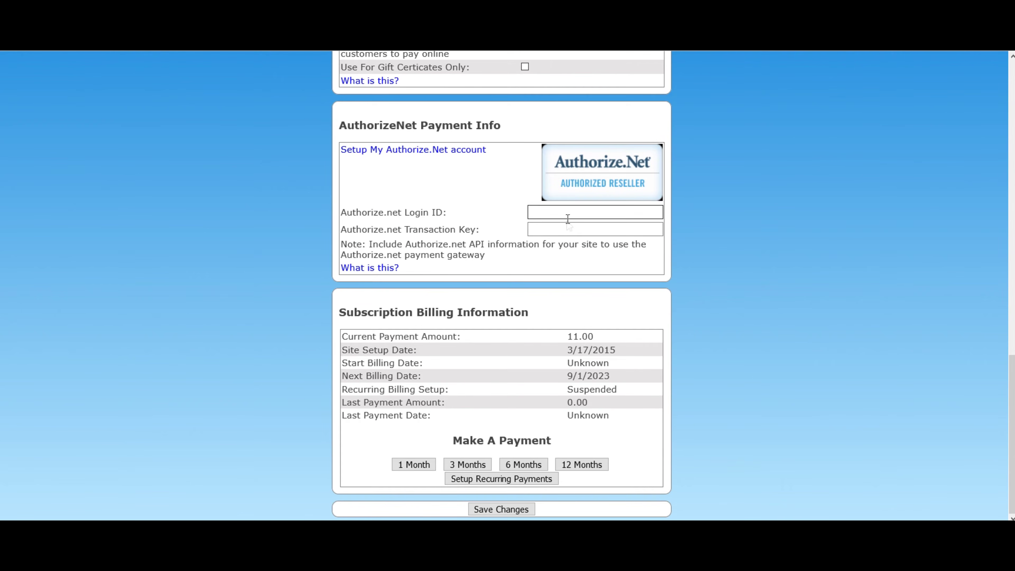
{"action": "scroll", "coordinate": [709, 228], "scroll_direction": "up", "scroll_amount": 6}
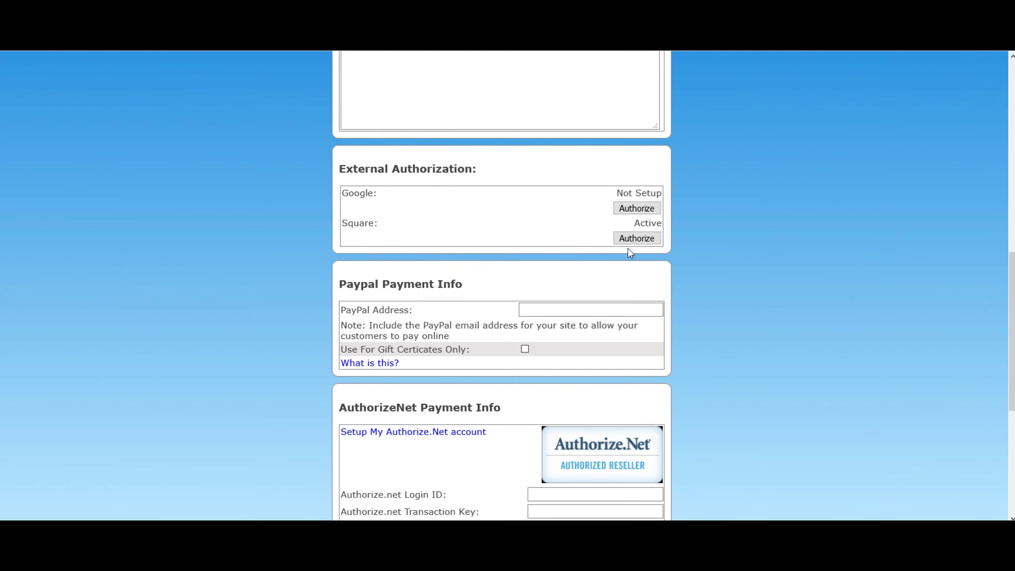
{"action": "scroll", "coordinate": [748, 247], "scroll_direction": "up", "scroll_amount": 10}
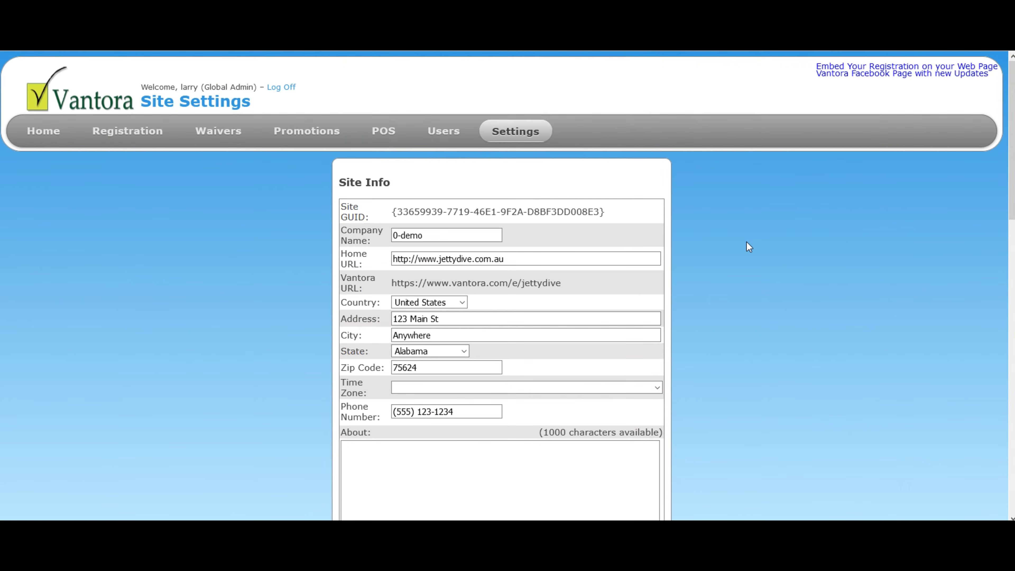
Leave the site settings for the booking calendar and list all upcoming parties from 9/18/2020.
{"action": "scroll", "coordinate": [748, 247], "scroll_direction": "down", "scroll_amount": 2}
{"action": "scroll", "coordinate": [748, 247], "scroll_direction": "up", "scroll_amount": 2}
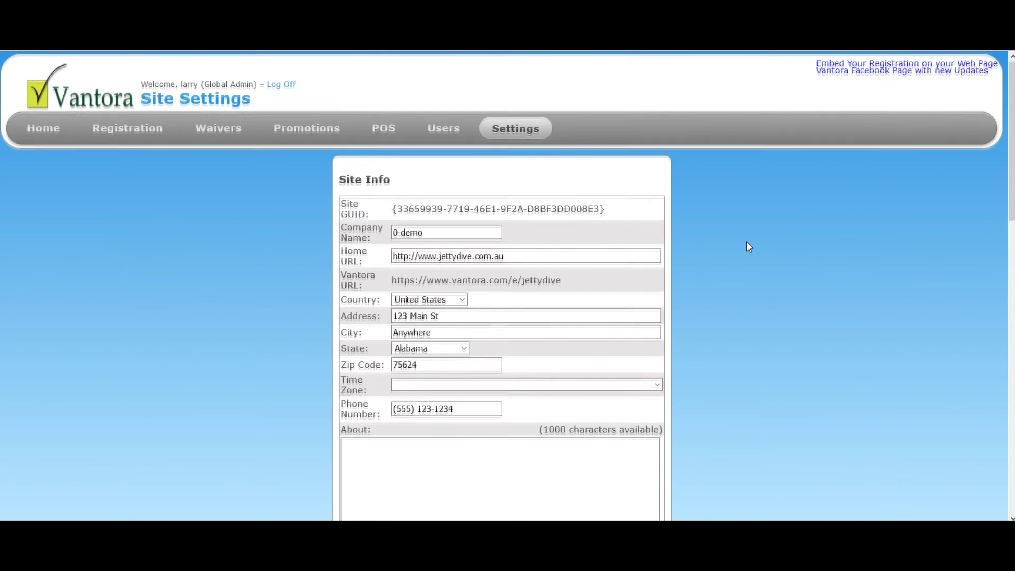
{"action": "mouse_move", "coordinate": [162, 135]}
{"action": "left_click", "coordinate": [138, 175]}
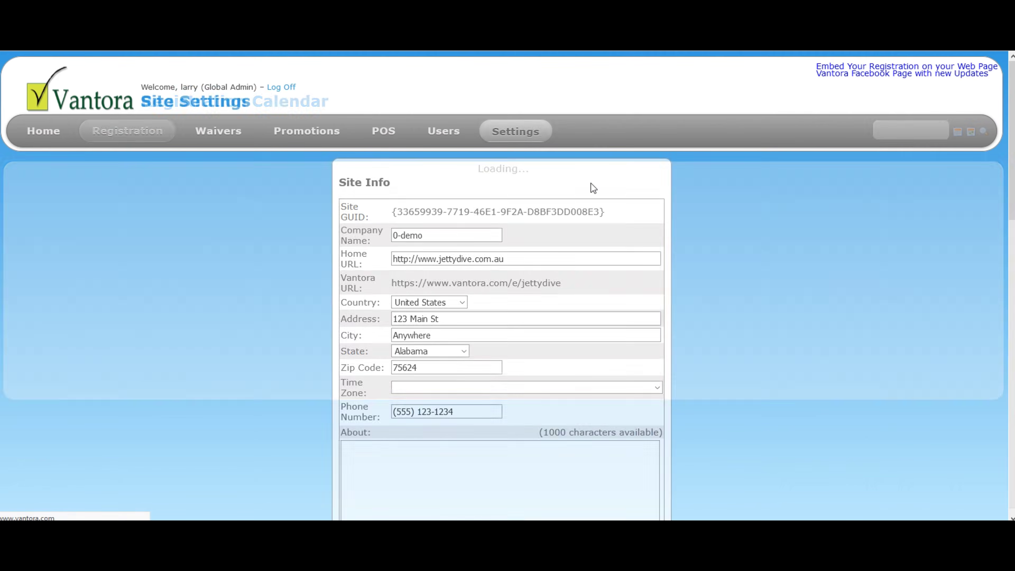
{"action": "left_click", "coordinate": [973, 134]}
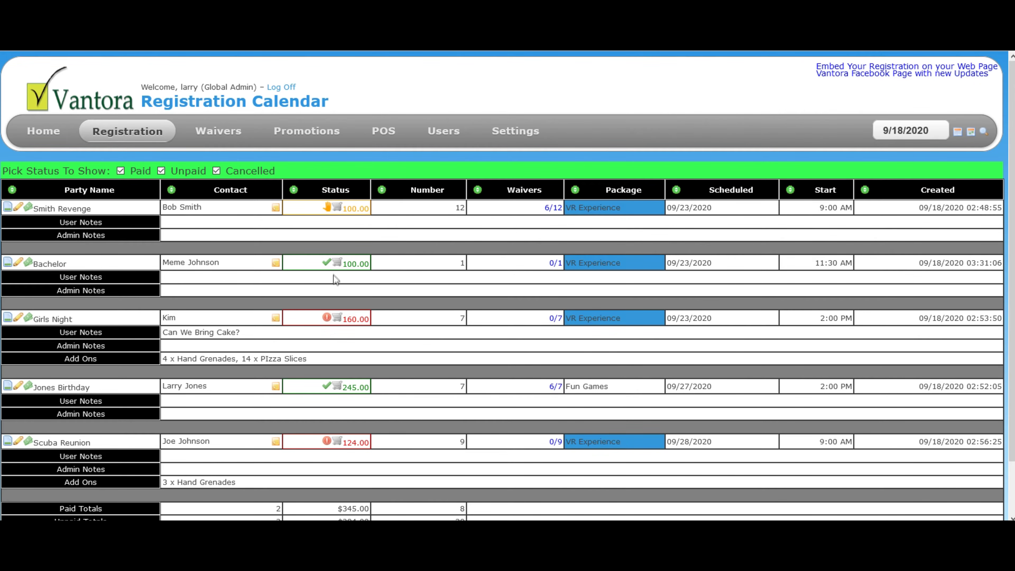
Check the payment breakdowns of the Bachelor, Girls Night and Jones Birthday parties in the list.
{"action": "mouse_move", "coordinate": [338, 271]}
{"action": "mouse_move", "coordinate": [340, 323]}
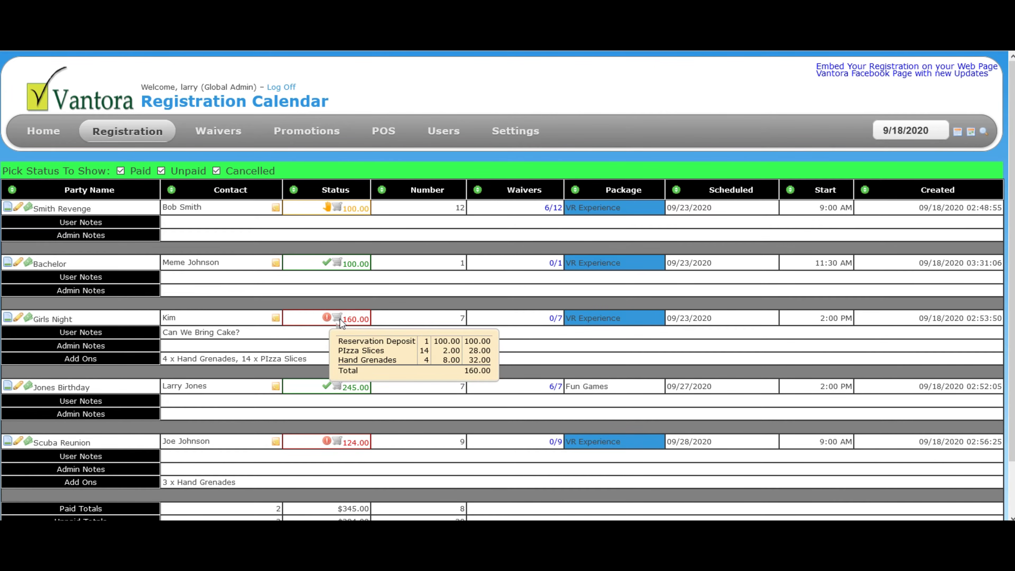
{"action": "mouse_move", "coordinate": [335, 392]}
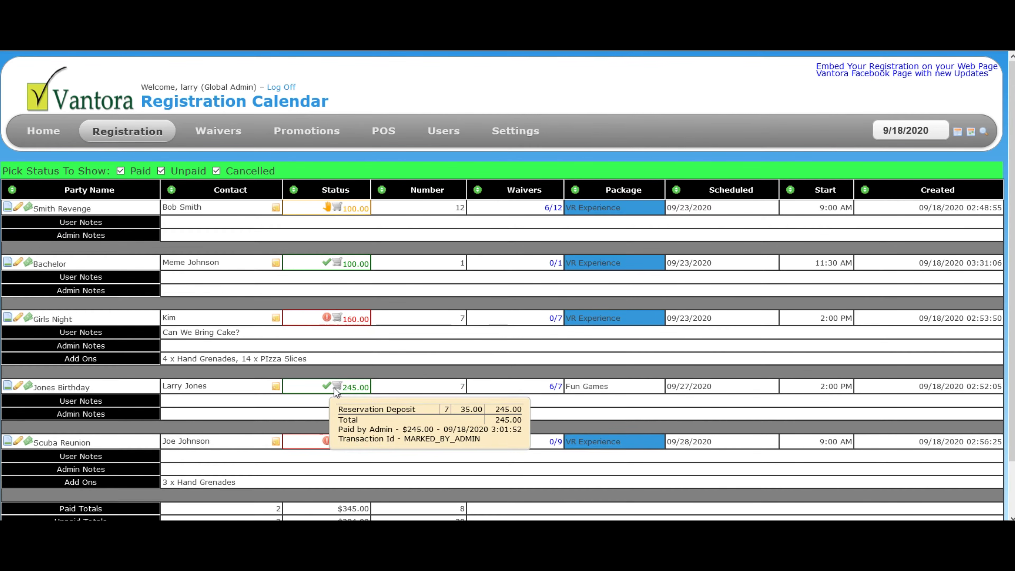
{"action": "mouse_move", "coordinate": [340, 320]}
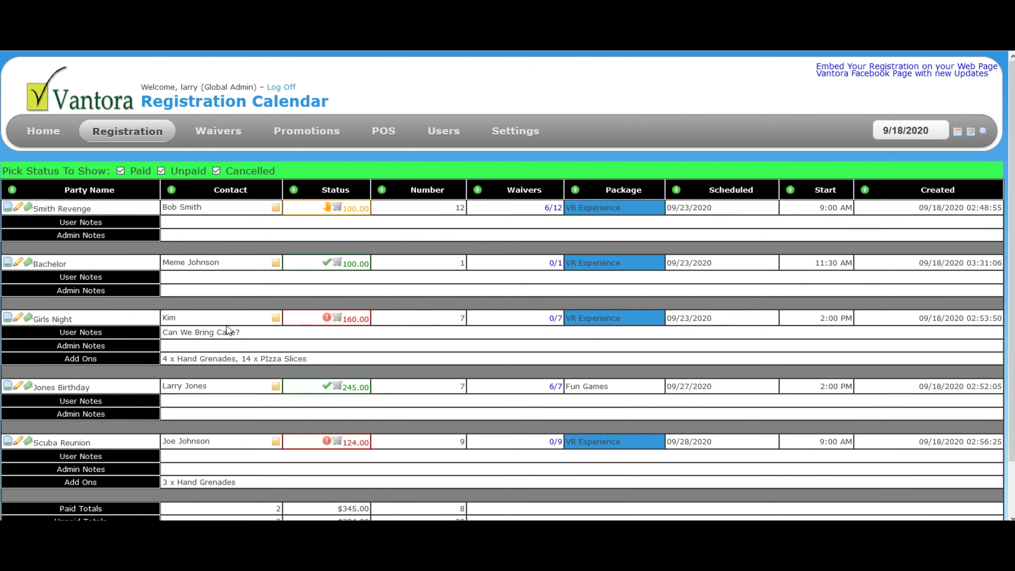
{"action": "mouse_move", "coordinate": [338, 319]}
Filter the unpaid parties out of the list and show them again.
{"action": "left_click", "coordinate": [161, 171]}
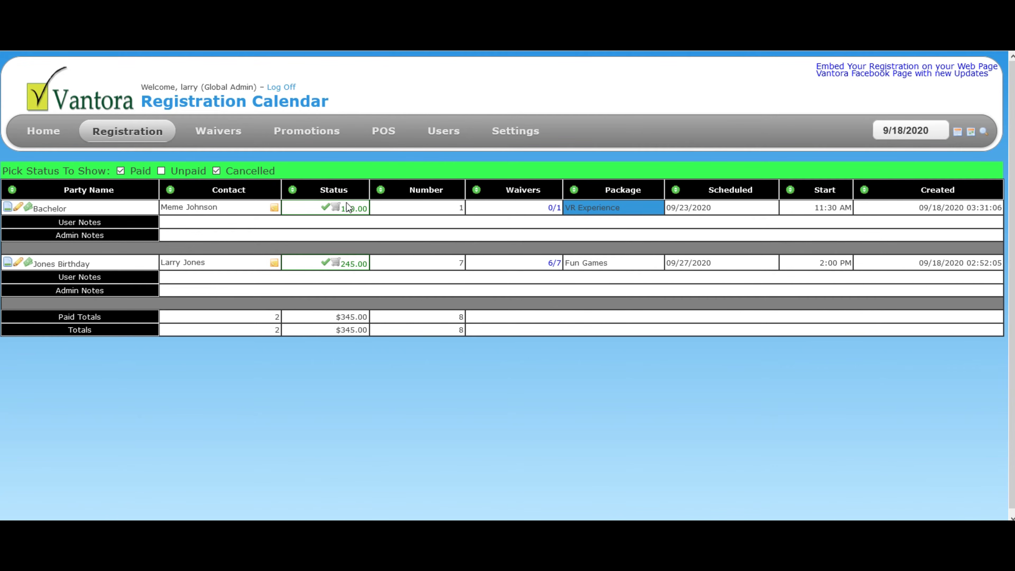
{"action": "left_click", "coordinate": [162, 172]}
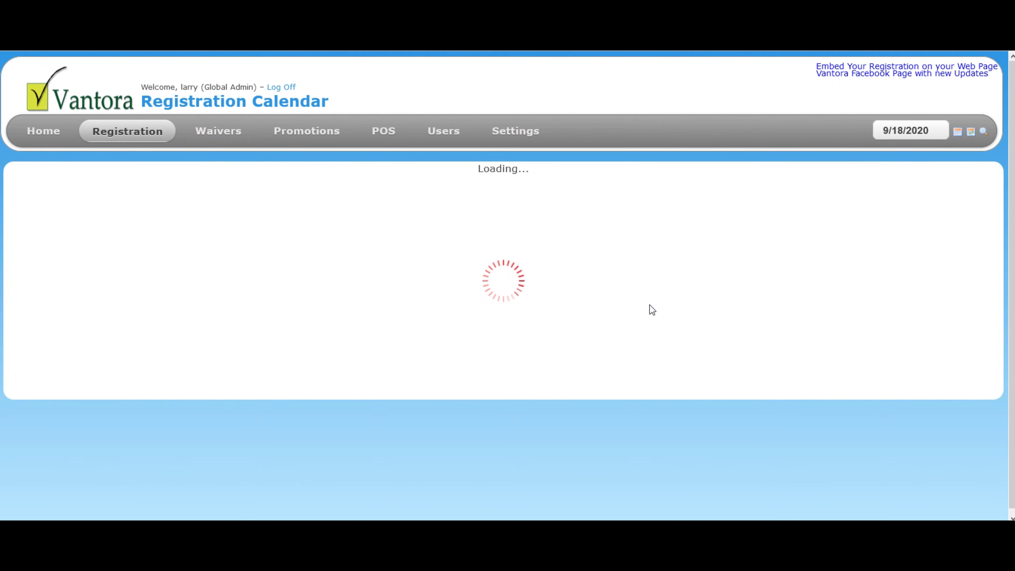
Sort the parties by creation date, newest first, and check the Scuba Reunion party's payment breakdown and contact details.
{"action": "scroll", "coordinate": [491, 282], "scroll_direction": "down", "scroll_amount": 2}
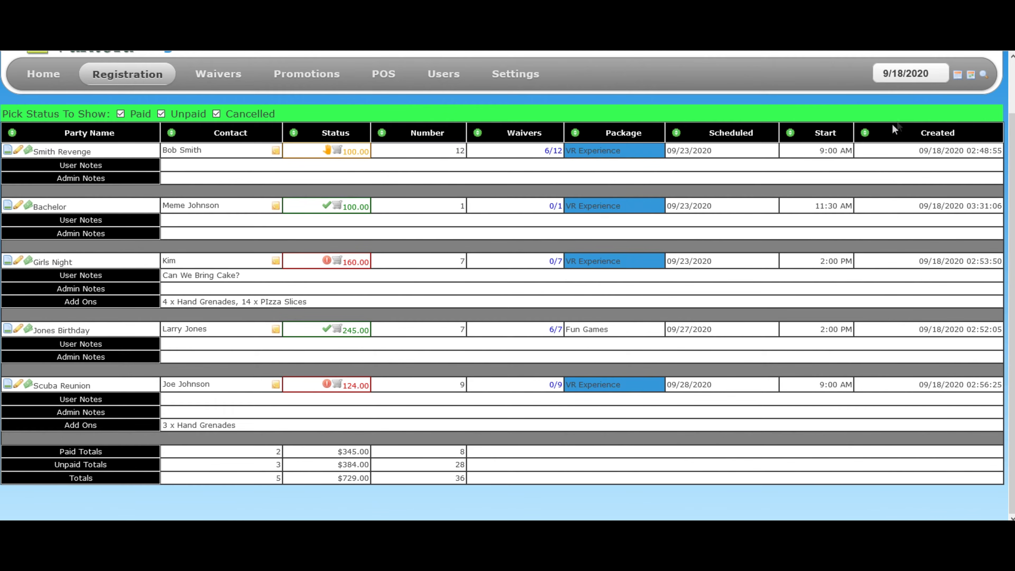
{"action": "left_click", "coordinate": [864, 134]}
{"action": "left_click", "coordinate": [865, 133]}
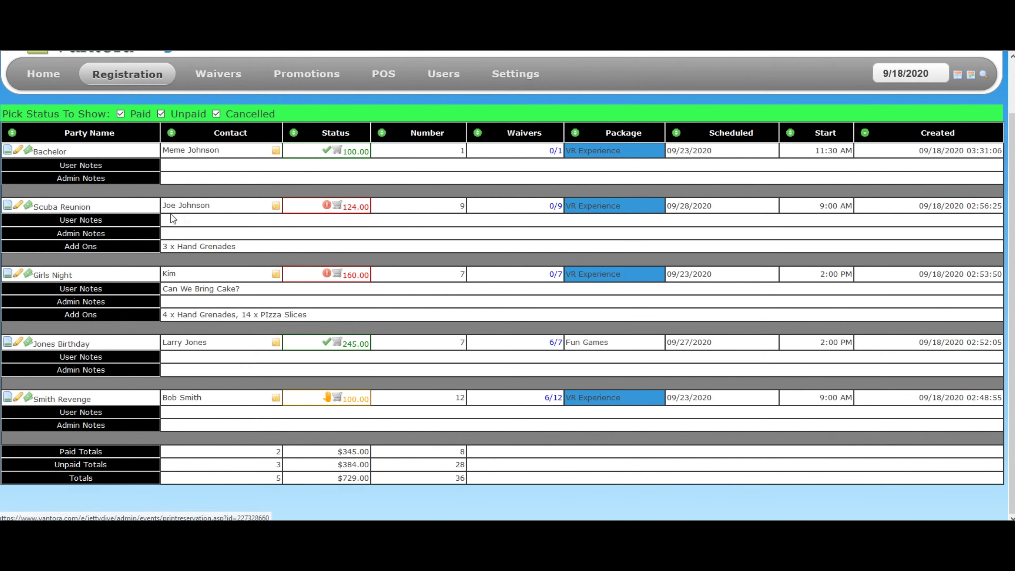
{"action": "mouse_move", "coordinate": [338, 212]}
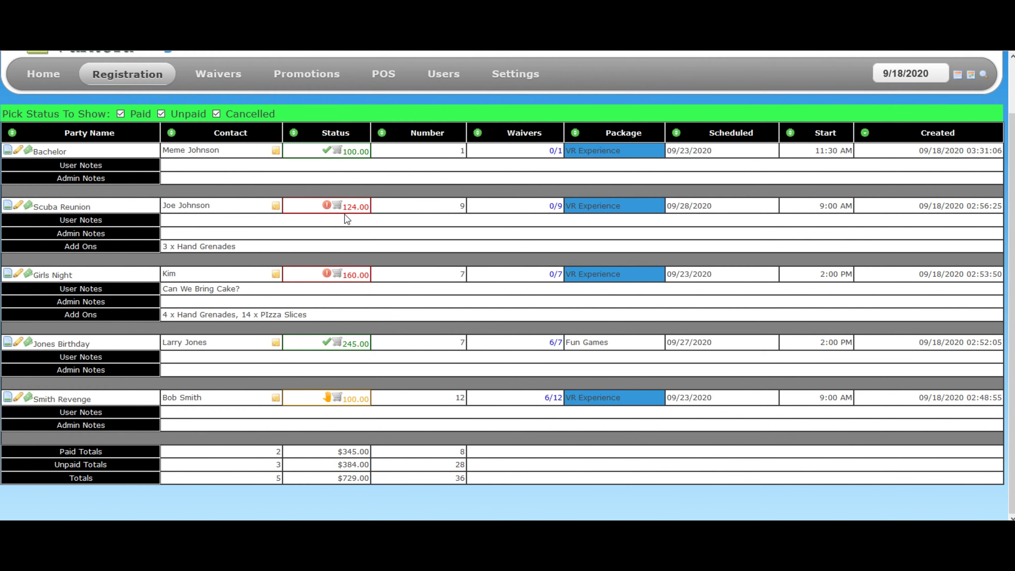
{"action": "mouse_move", "coordinate": [276, 208]}
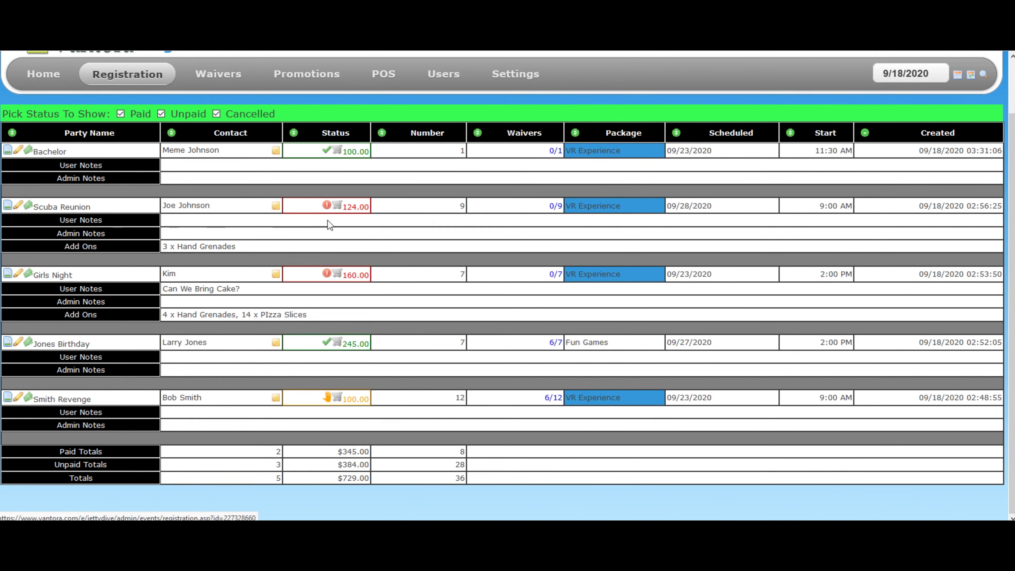
Open the Scuba Reunion registration for editing and examine the available payment status options.
{"action": "left_click", "coordinate": [18, 205]}
{"action": "scroll", "coordinate": [584, 200], "scroll_direction": "down", "scroll_amount": 1}
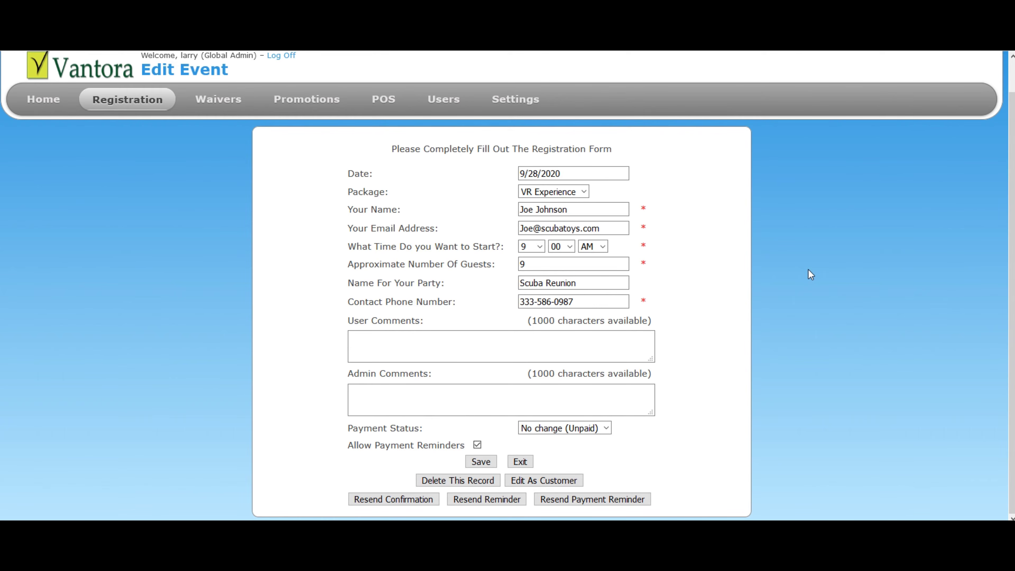
{"action": "left_click", "coordinate": [606, 429]}
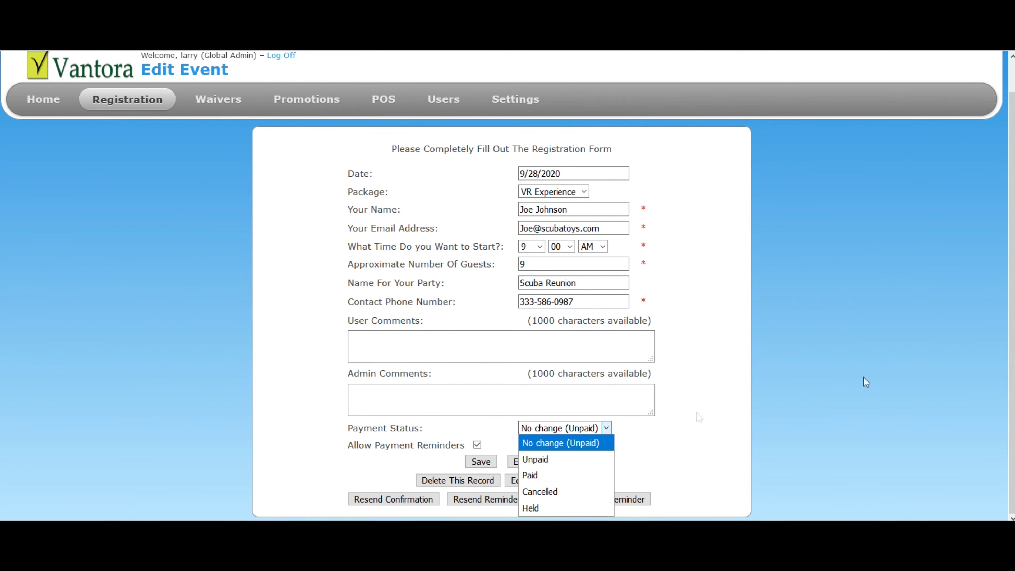
{"action": "left_click", "coordinate": [885, 316]}
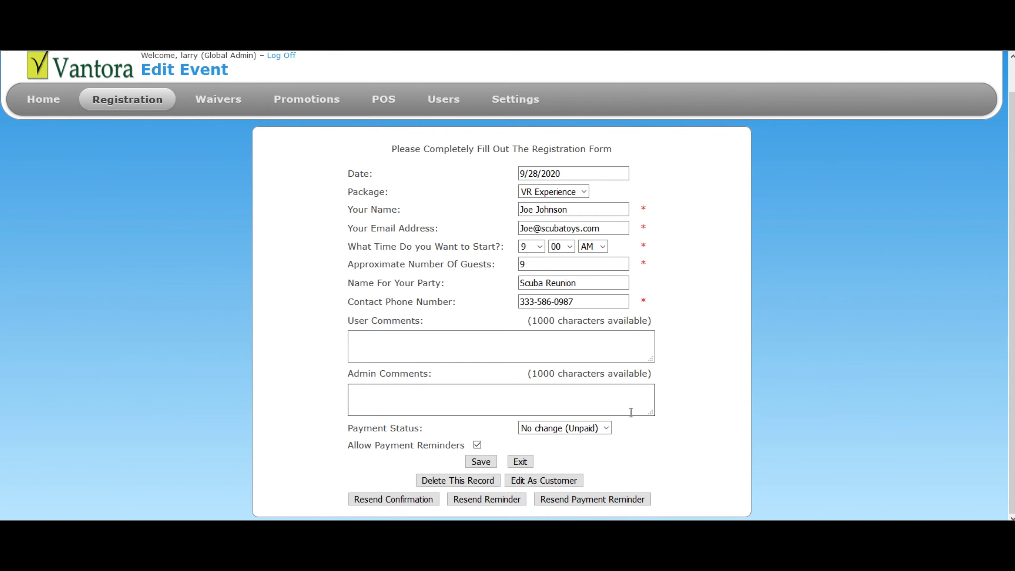
Set the Scuba Reunion registration's payment status to Paid and save the record.
{"action": "left_click", "coordinate": [604, 429]}
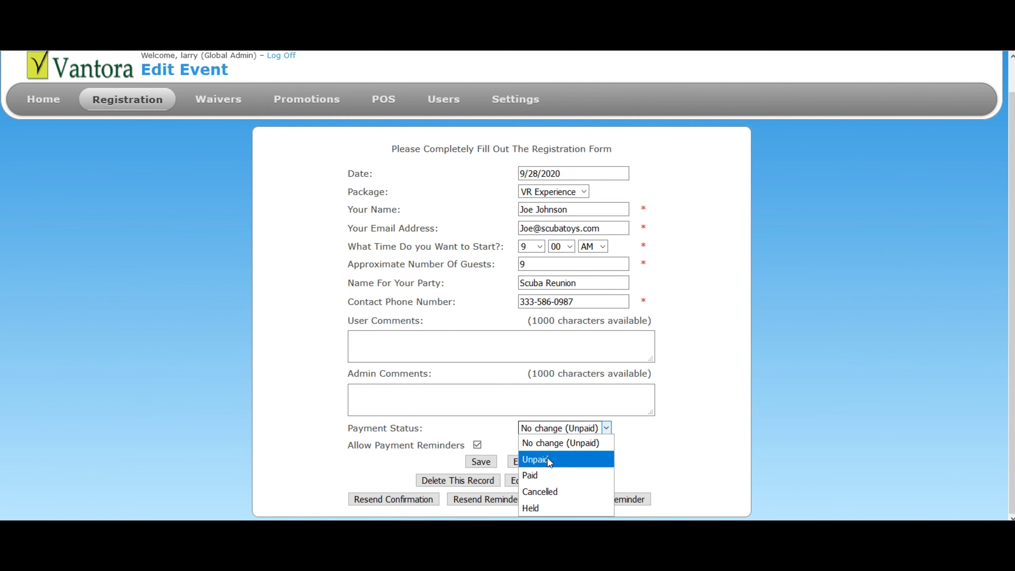
{"action": "left_click", "coordinate": [548, 477]}
{"action": "left_click", "coordinate": [481, 461]}
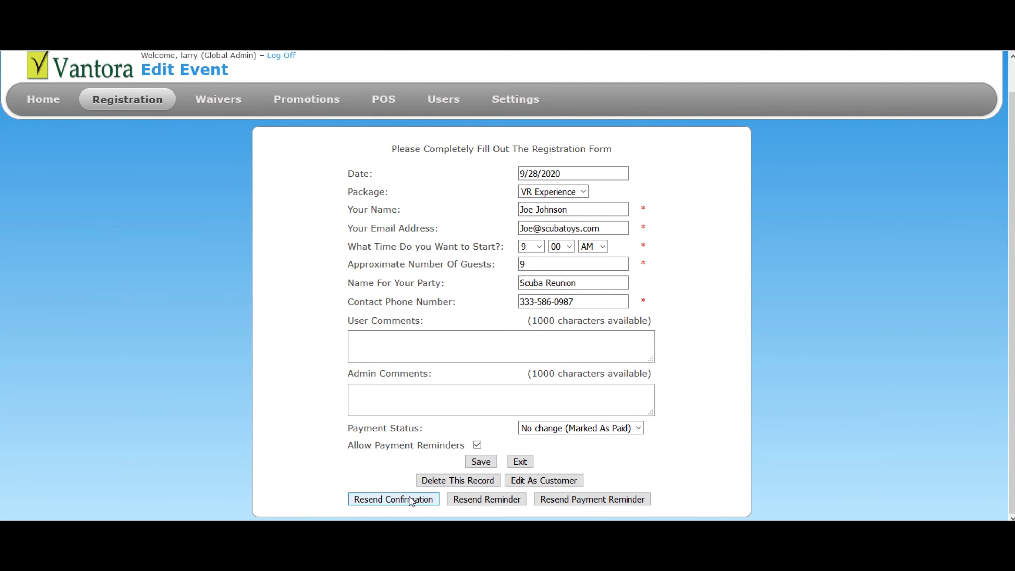
Change the Scuba Reunion registration's payment status back to Unpaid and save it.
{"action": "left_click", "coordinate": [640, 428]}
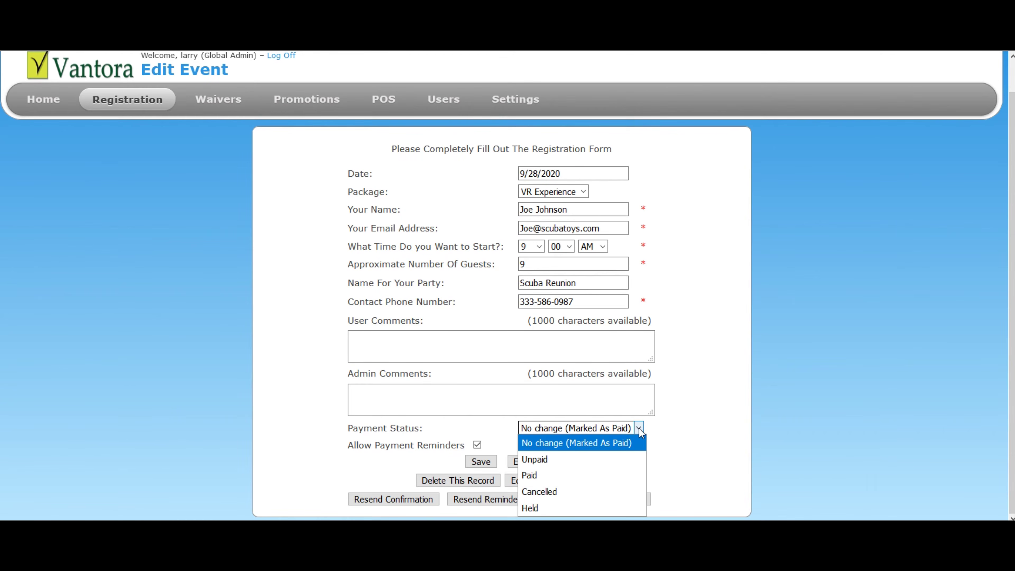
{"action": "left_click", "coordinate": [586, 459]}
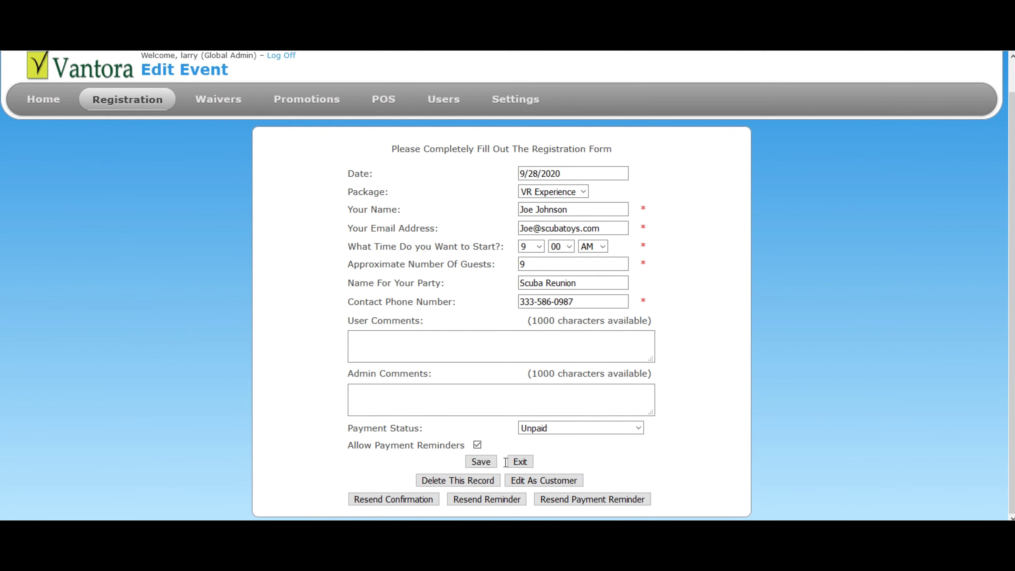
{"action": "left_click", "coordinate": [482, 461]}
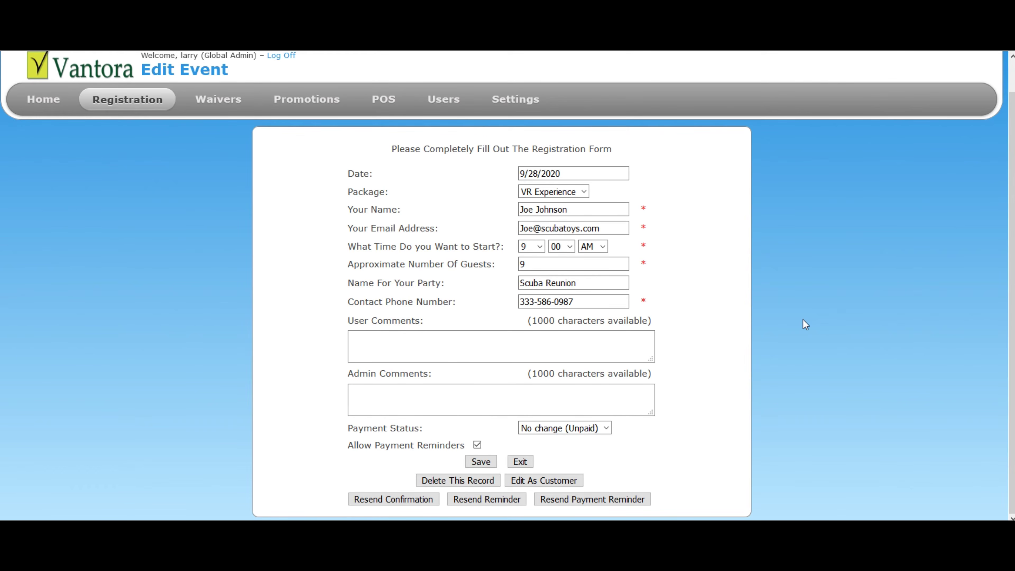
Add the admin comment "Customer came in the door and paid with cash on 9/18 LD>" to the Scuba Reunion registration and save.
{"action": "left_click", "coordinate": [386, 396]}
{"action": "type", "text": "Customer can"}
{"action": "key", "text": "BackSpace"}
{"action": "type", "text": "me in the door and"}
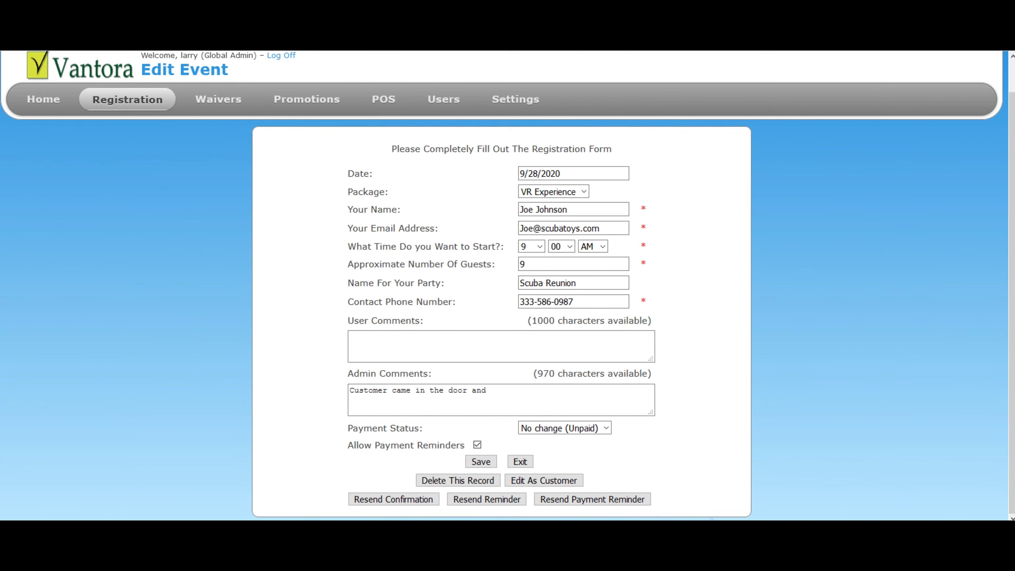
{"action": "type", "text": "paid with cash on 9/18  LD>"}
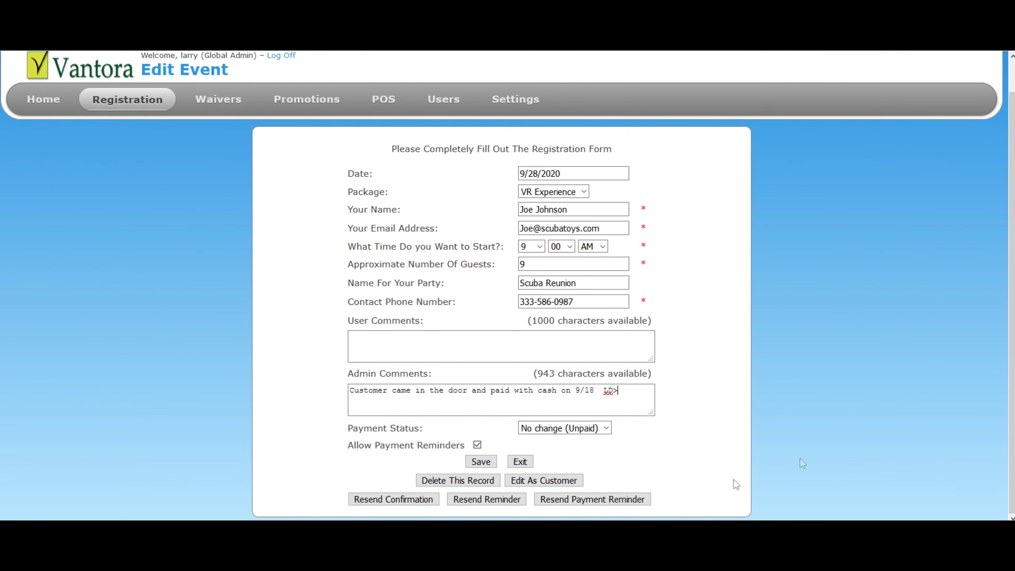
{"action": "left_click", "coordinate": [481, 462]}
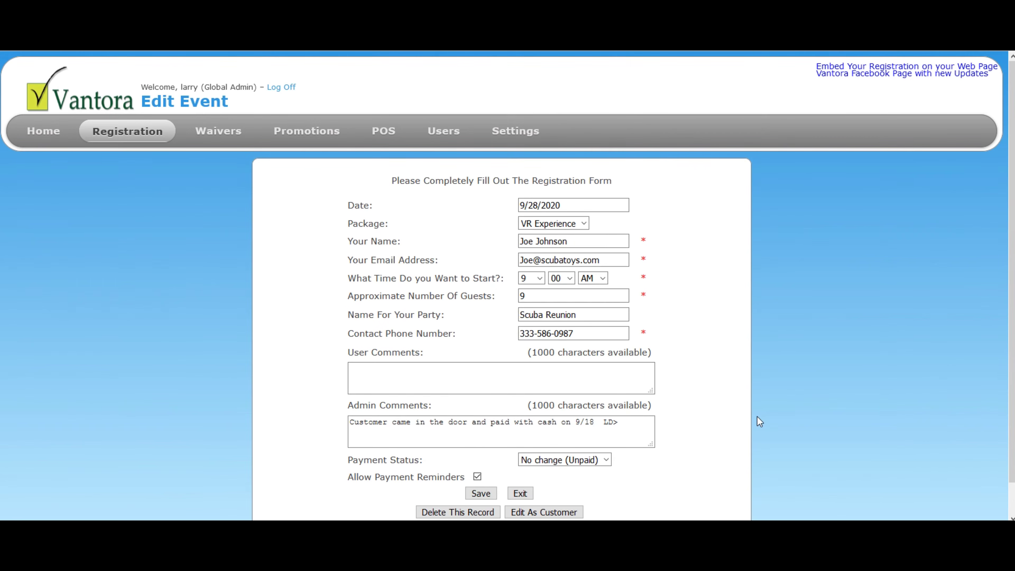
Mark the commented Scuba Reunion registration as Paid and save the change.
{"action": "left_click", "coordinate": [606, 465]}
{"action": "left_click", "coordinate": [542, 412]}
{"action": "left_click", "coordinate": [482, 493]}
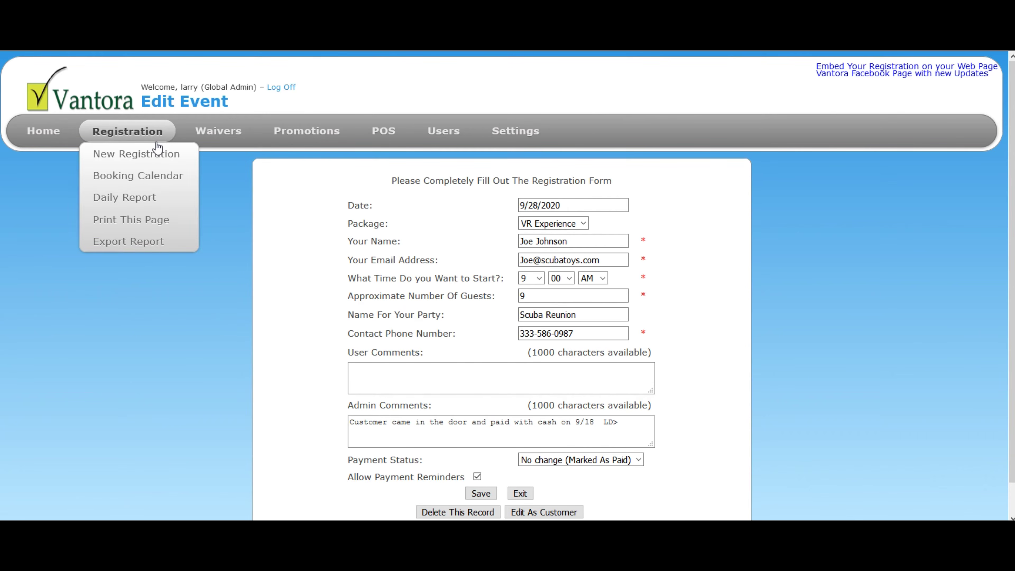
Return to the booking calendar and list the upcoming parties to check Scuba Reunion's payment status, admin notes and the totals.
{"action": "left_click", "coordinate": [136, 138]}
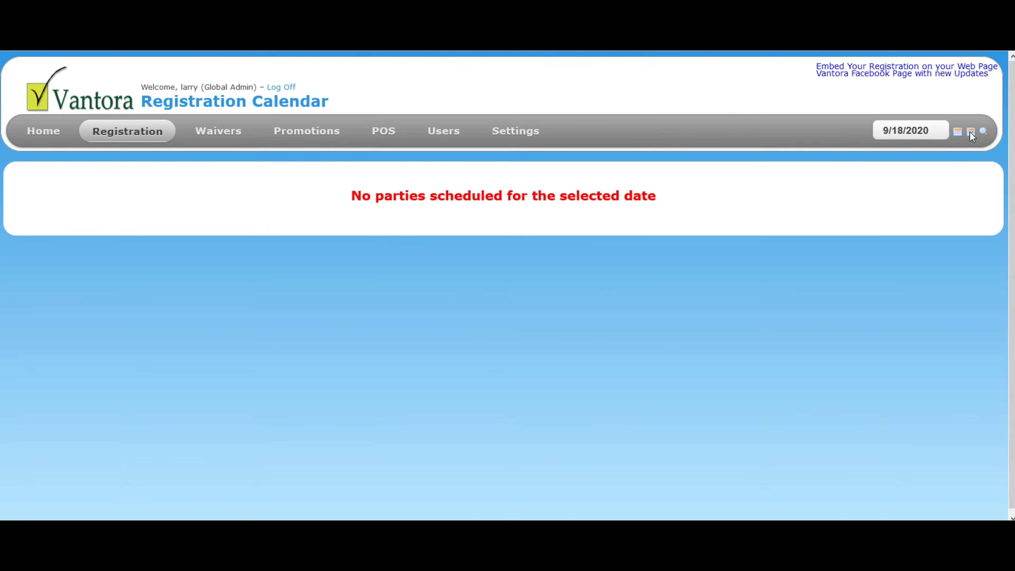
{"action": "left_click", "coordinate": [970, 132]}
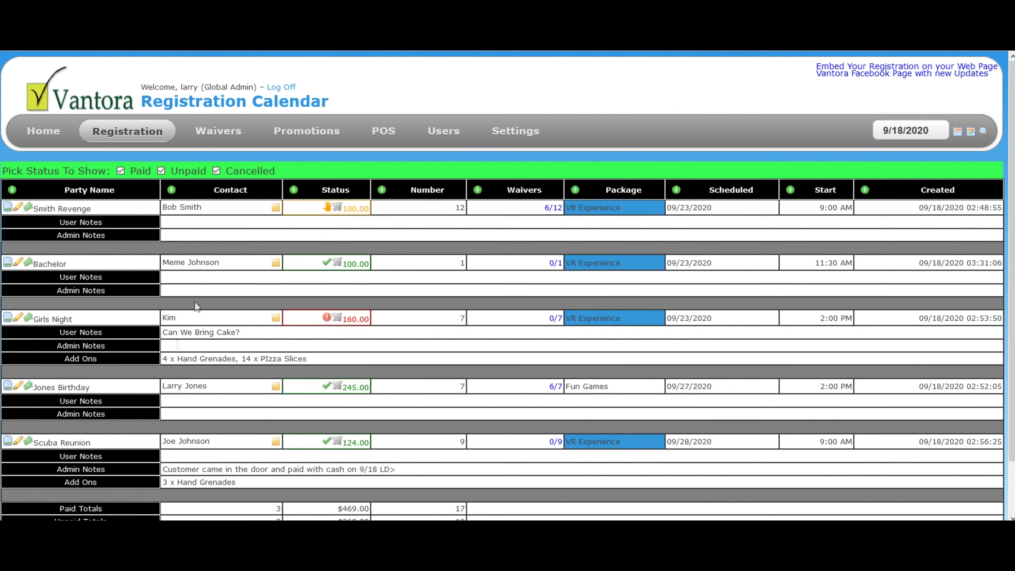
{"action": "scroll", "coordinate": [473, 449], "scroll_direction": "down", "scroll_amount": 3}
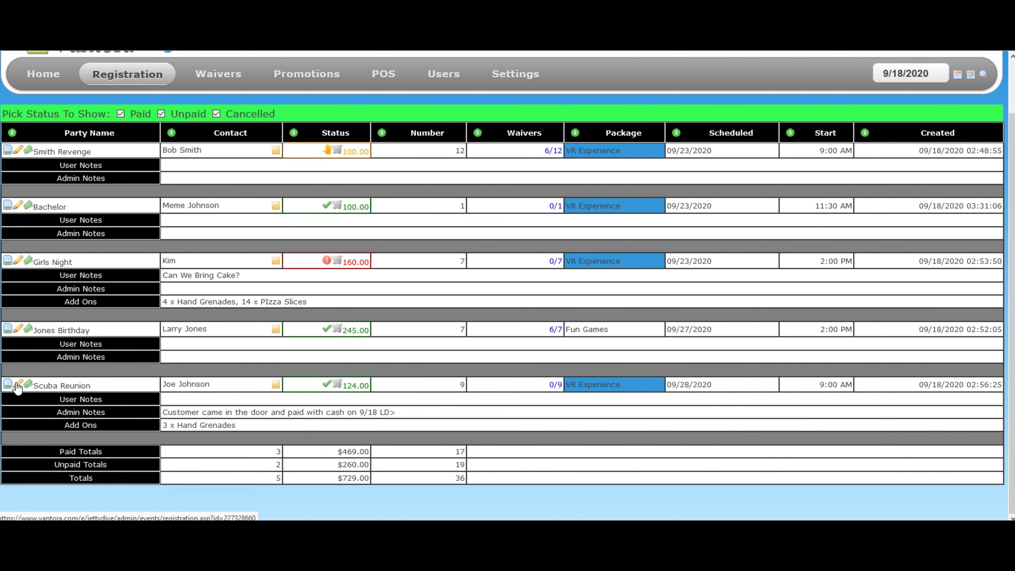
Reopen the Scuba Reunion registration, set its payment status to Unpaid, clear the admin comments and save.
{"action": "left_click", "coordinate": [525, 398]}
{"action": "scroll", "coordinate": [675, 352], "scroll_direction": "down", "scroll_amount": 1}
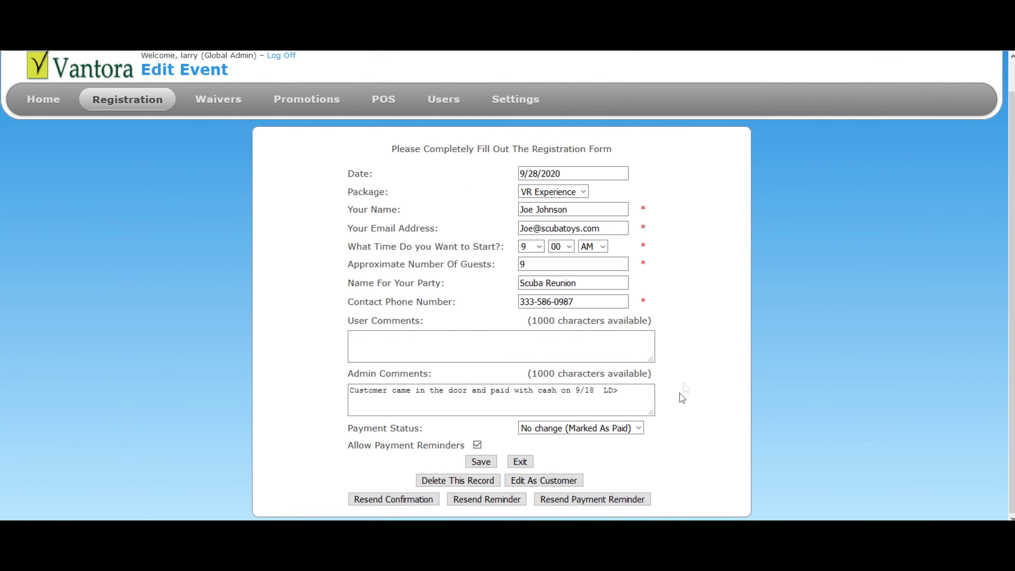
{"action": "left_click", "coordinate": [639, 431]}
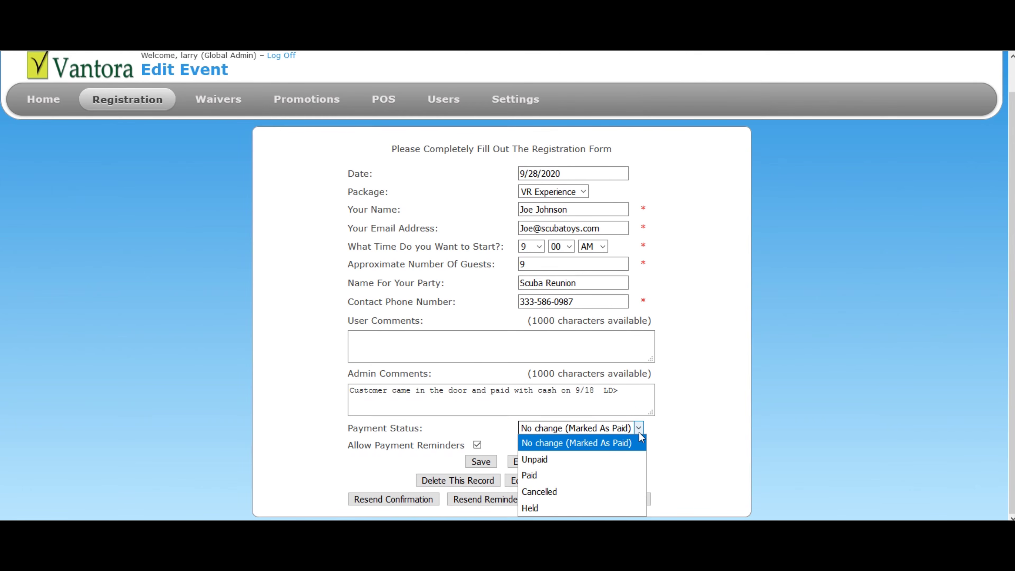
{"action": "left_click", "coordinate": [566, 456]}
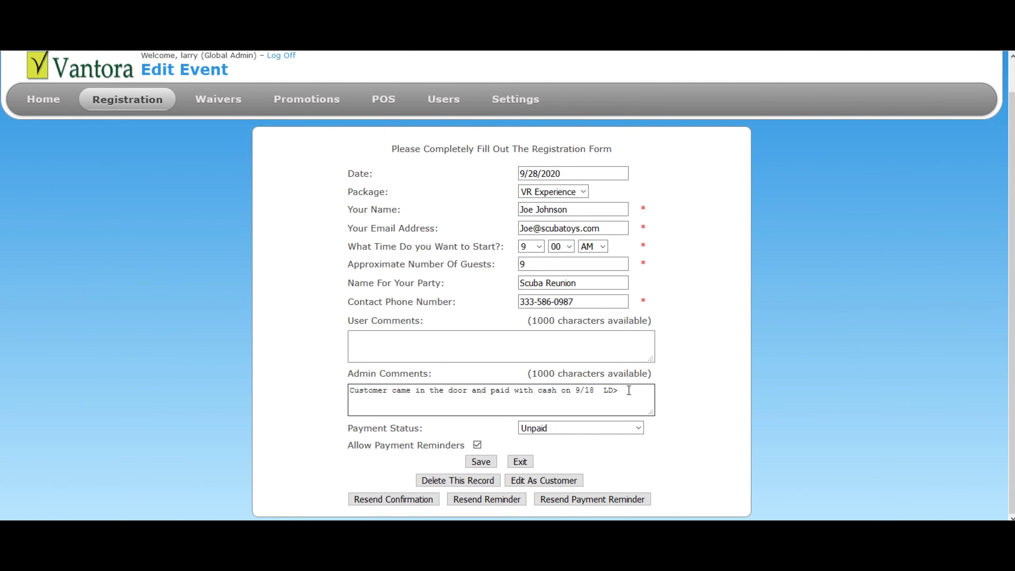
{"action": "left_click_drag", "start_coordinate": [630, 390], "coordinate": [68, 356]}
{"action": "key", "text": "Delete"}
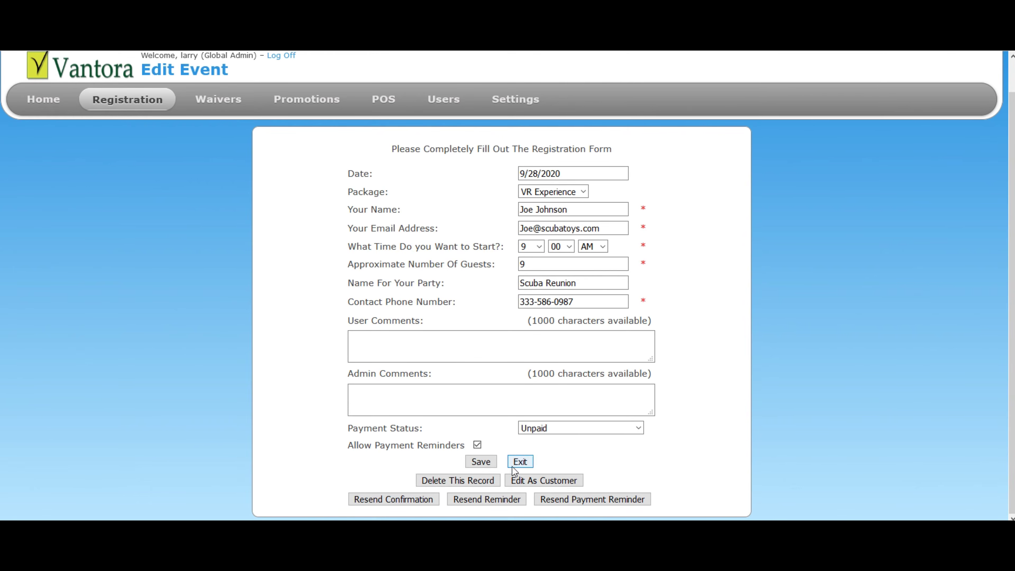
{"action": "left_click", "coordinate": [483, 461]}
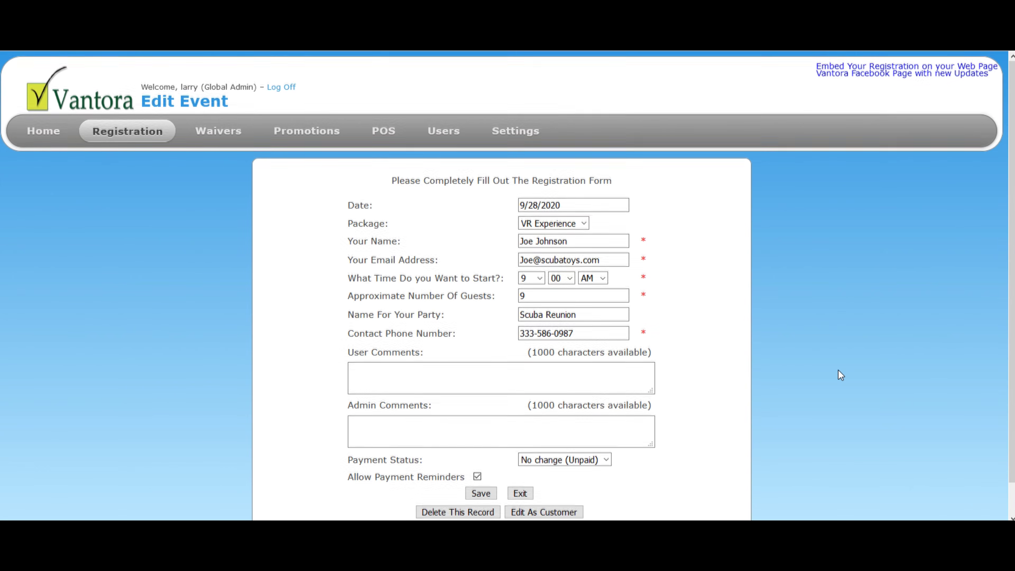
Open the Scuba Reunion registration for editing as the customer and acknowledge the page refresh notice.
{"action": "scroll", "coordinate": [847, 370], "scroll_direction": "down", "scroll_amount": 1}
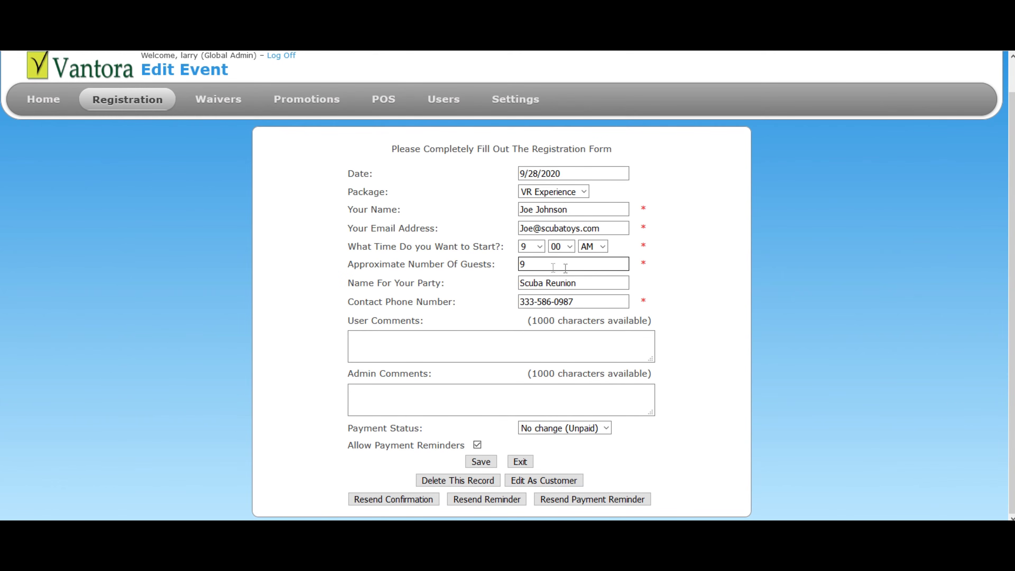
{"action": "left_click", "coordinate": [526, 264]}
{"action": "left_click", "coordinate": [897, 281]}
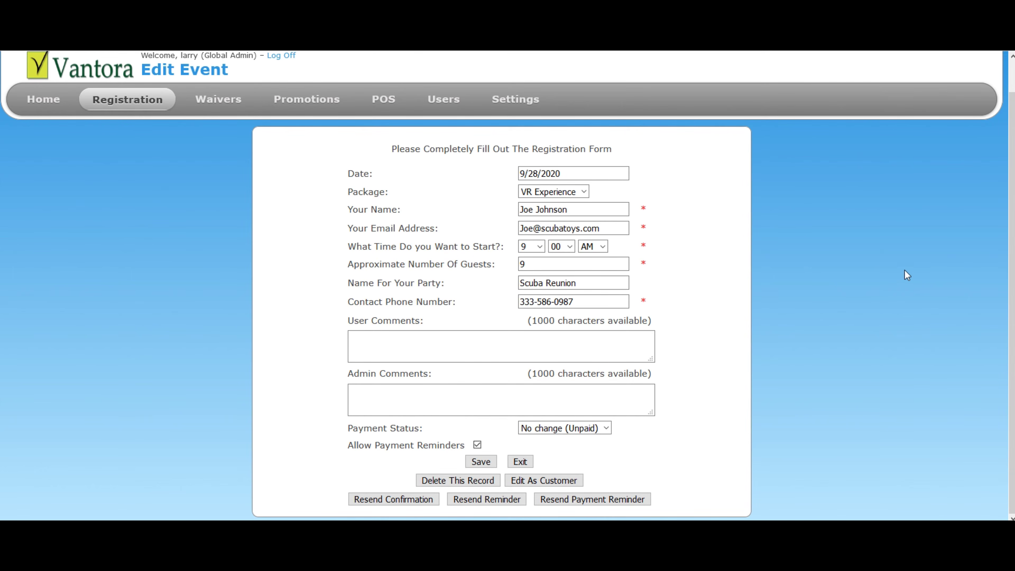
{"action": "left_click", "coordinate": [550, 482]}
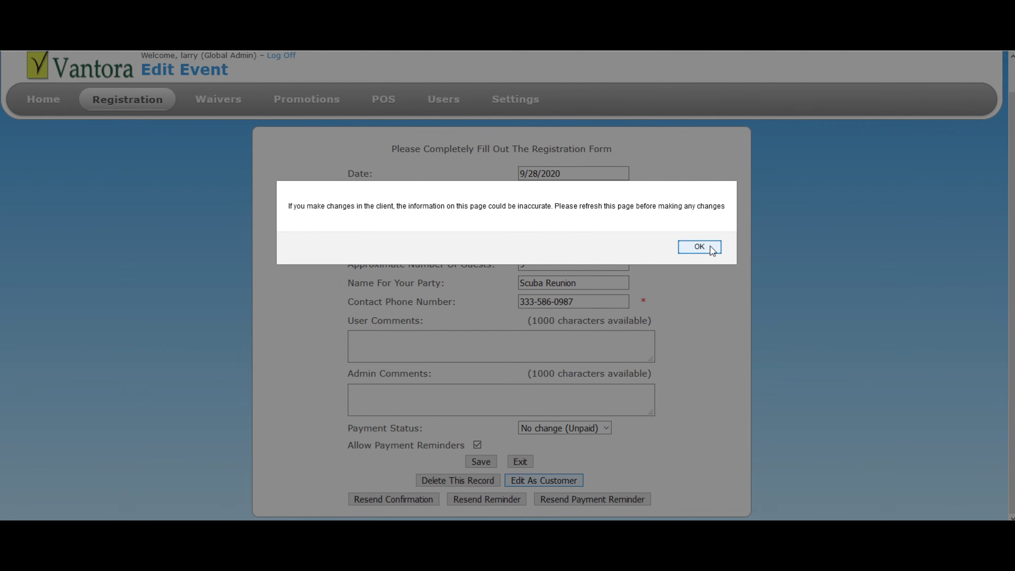
{"action": "left_click", "coordinate": [701, 247]}
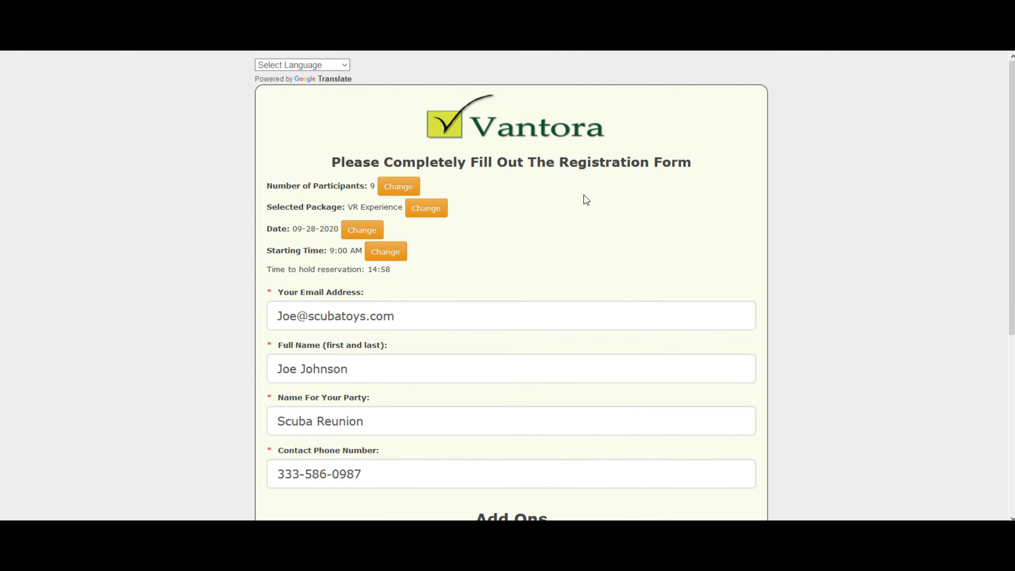
Set the party's add-ons to 3 Pizza Slices and 0 Hand Grenades on the customer registration form.
{"action": "scroll", "coordinate": [582, 198], "scroll_direction": "down", "scroll_amount": 5}
{"action": "scroll", "coordinate": [583, 195], "scroll_direction": "up", "scroll_amount": 5}
{"action": "scroll", "coordinate": [424, 232], "scroll_direction": "down", "scroll_amount": 4}
{"action": "scroll", "coordinate": [596, 226], "scroll_direction": "down", "scroll_amount": 2}
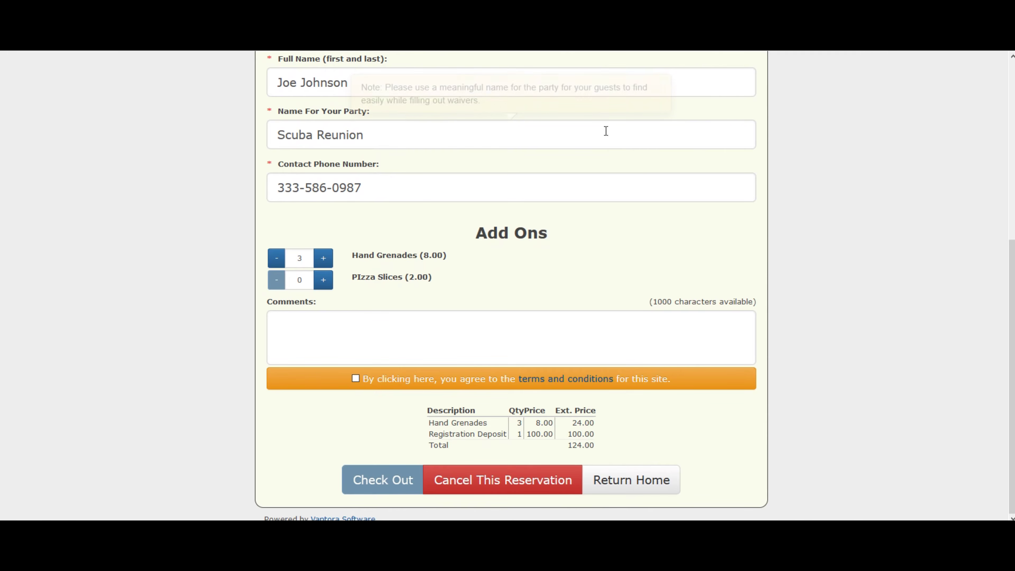
{"action": "left_click", "coordinate": [325, 282]}
{"action": "left_click", "coordinate": [326, 283]}
{"action": "left_click", "coordinate": [325, 281]}
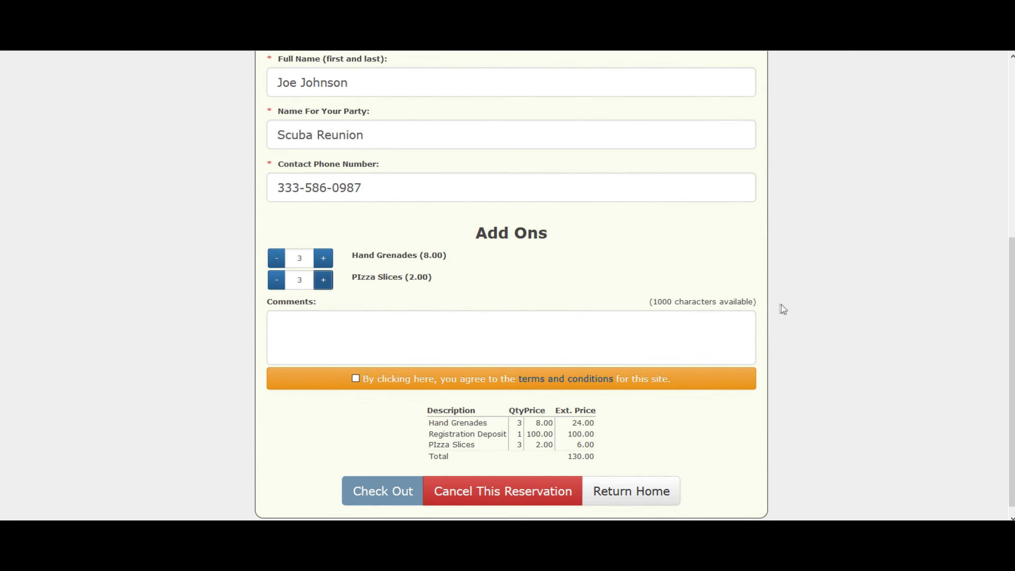
{"action": "scroll", "coordinate": [777, 305], "scroll_direction": "down", "scroll_amount": 1}
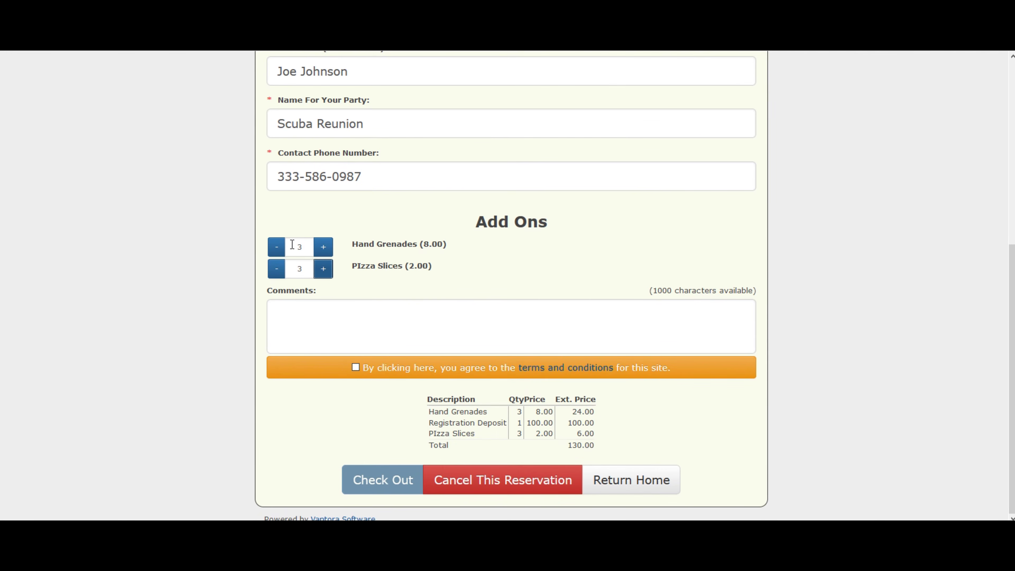
{"action": "left_click", "coordinate": [279, 248]}
{"action": "left_click", "coordinate": [281, 250]}
{"action": "left_click", "coordinate": [282, 250]}
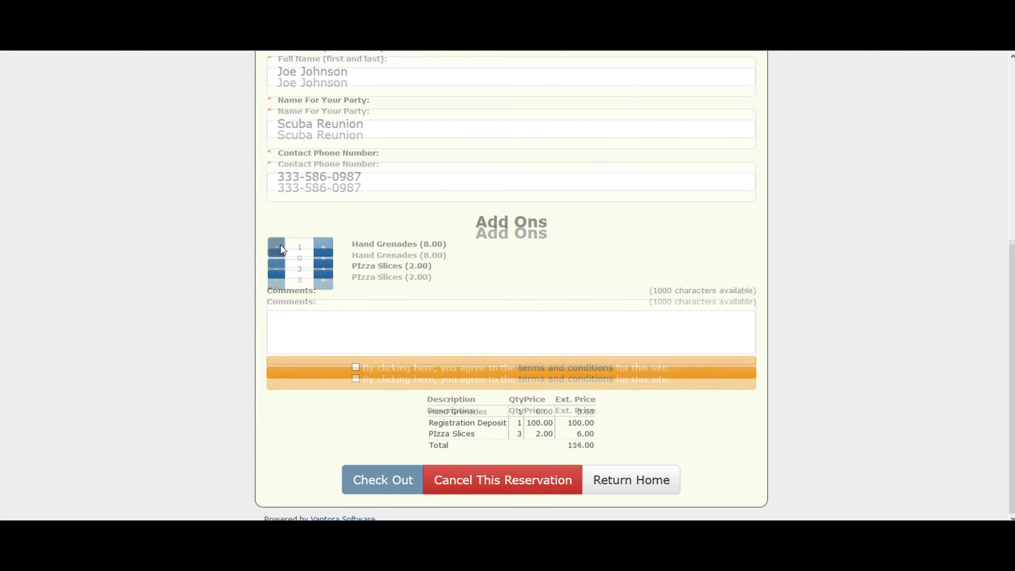
Change the reservation's starting time to 11:30 AM.
{"action": "scroll", "coordinate": [498, 292], "scroll_direction": "up", "scroll_amount": 3}
{"action": "scroll", "coordinate": [498, 292], "scroll_direction": "up", "scroll_amount": 4}
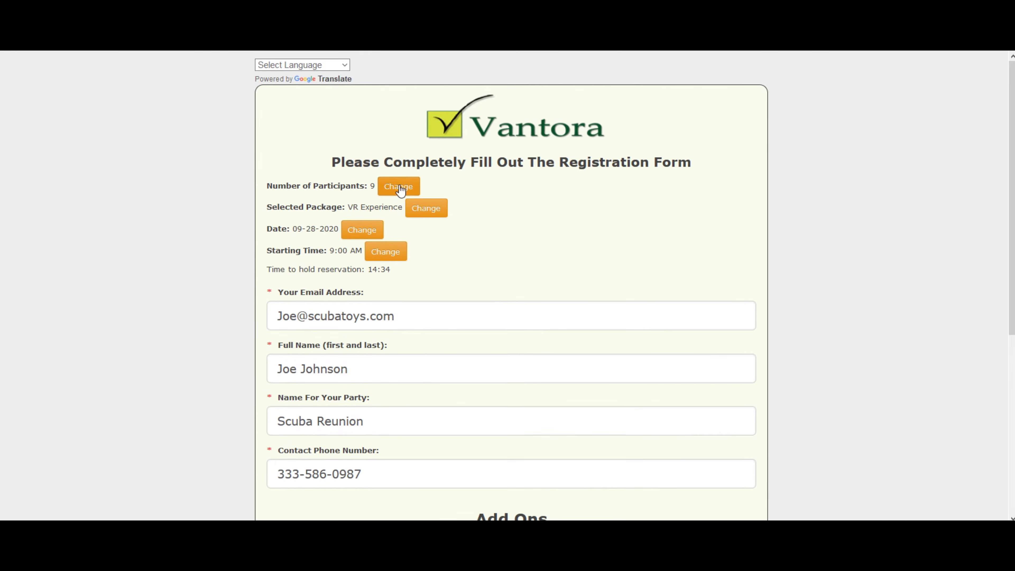
{"action": "scroll", "coordinate": [449, 221], "scroll_direction": "down", "scroll_amount": 3}
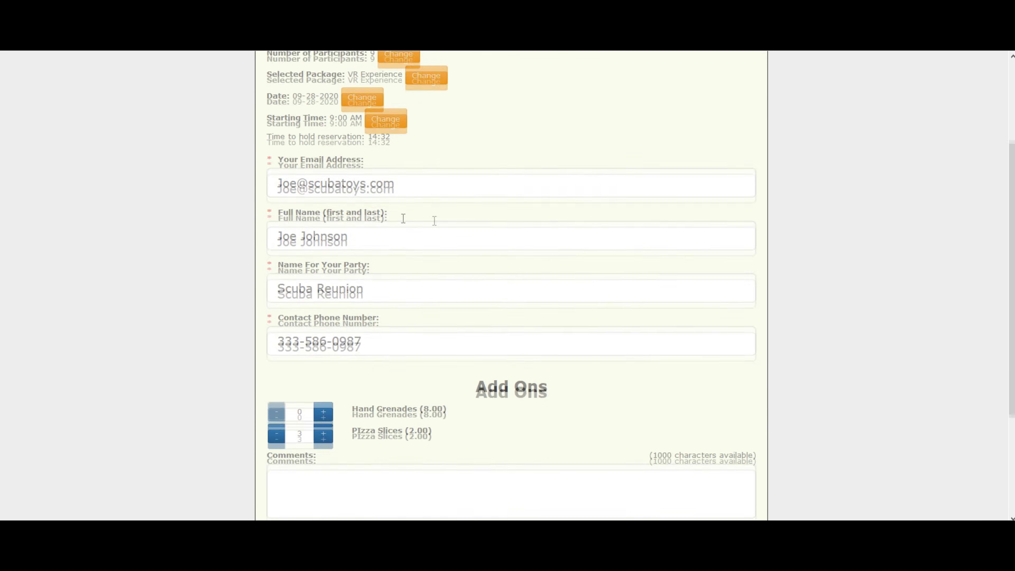
{"action": "scroll", "coordinate": [396, 261], "scroll_direction": "up", "scroll_amount": 3}
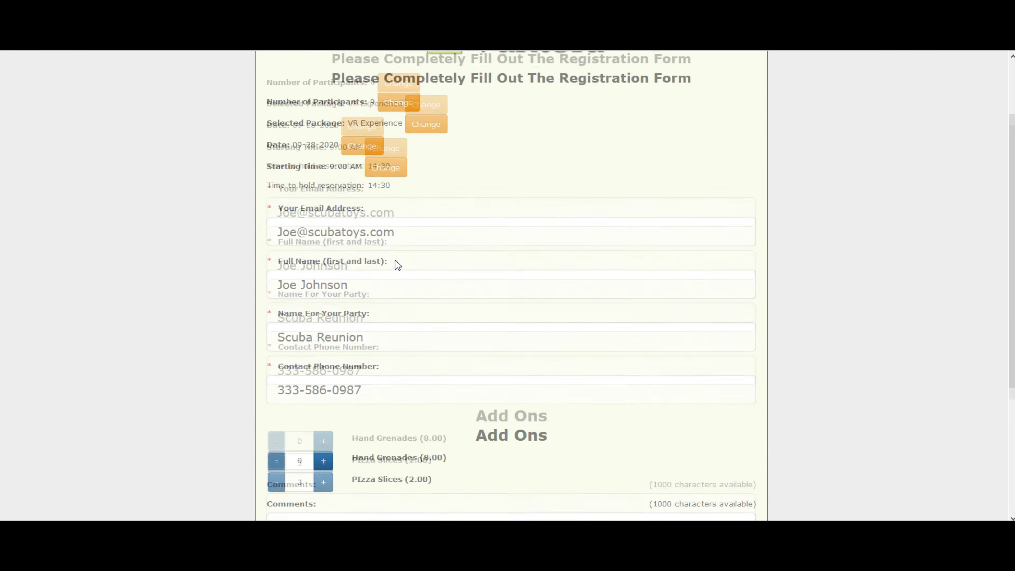
{"action": "left_click", "coordinate": [392, 251]}
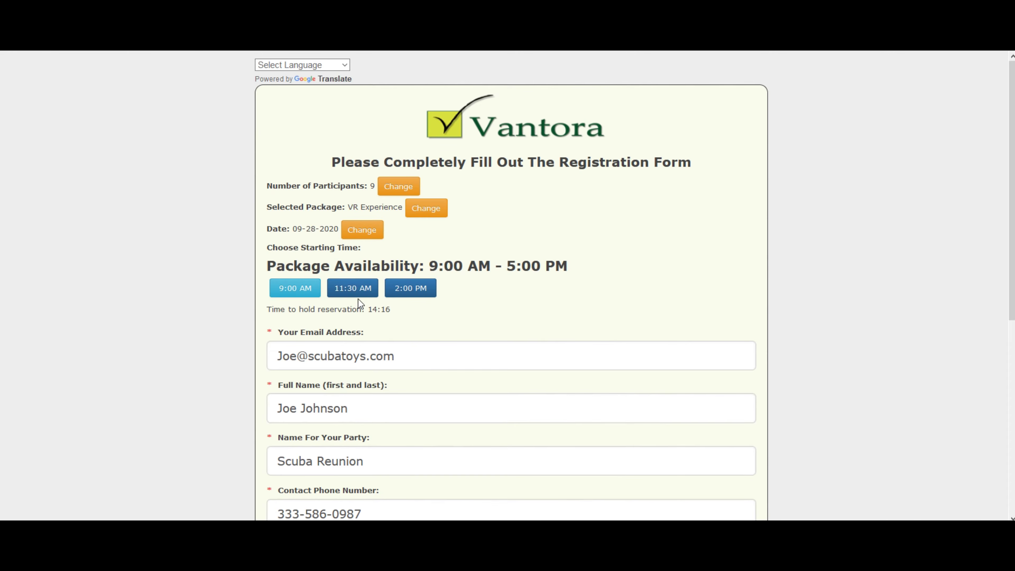
{"action": "left_click", "coordinate": [358, 290]}
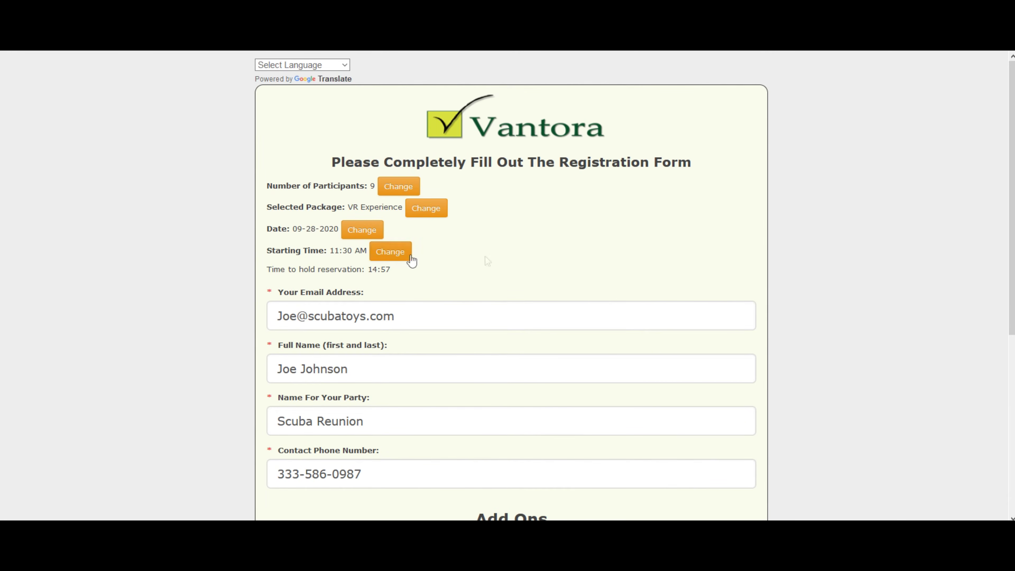
Agree to the terms and conditions, view their text, and check out to the payment page.
{"action": "scroll", "coordinate": [412, 258], "scroll_direction": "down", "scroll_amount": 5}
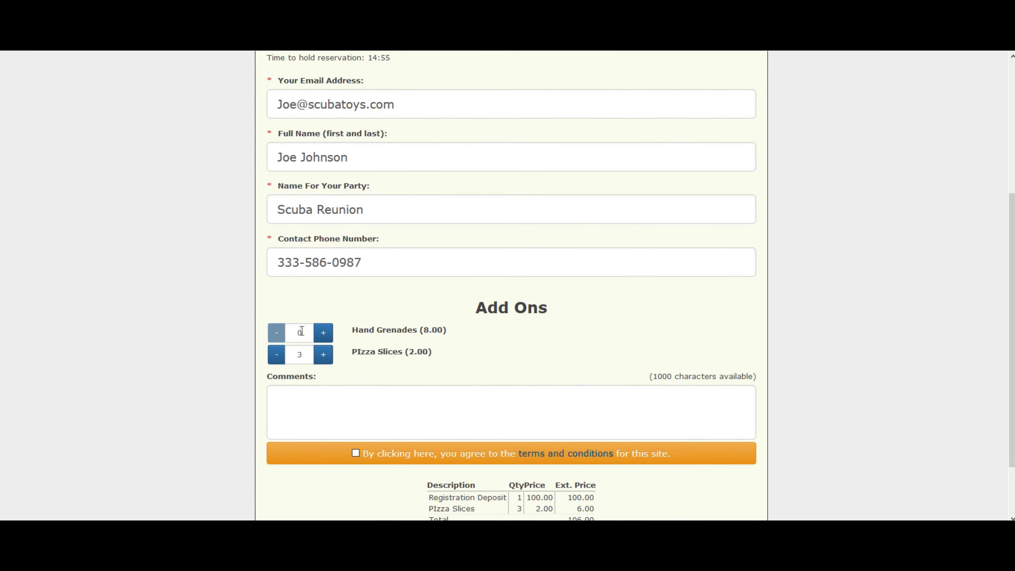
{"action": "scroll", "coordinate": [742, 349], "scroll_direction": "down", "scroll_amount": 2}
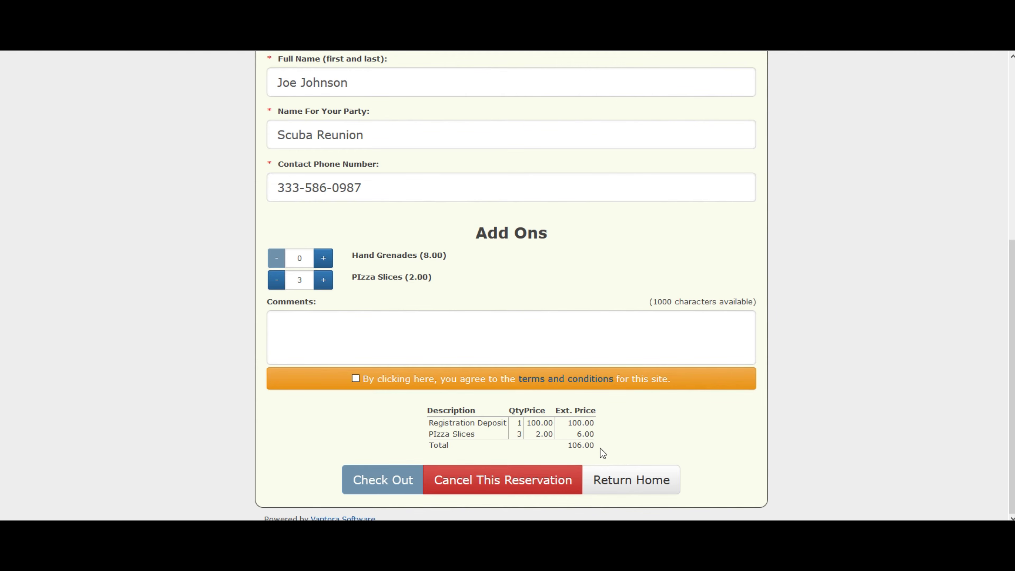
{"action": "left_click", "coordinate": [356, 378]}
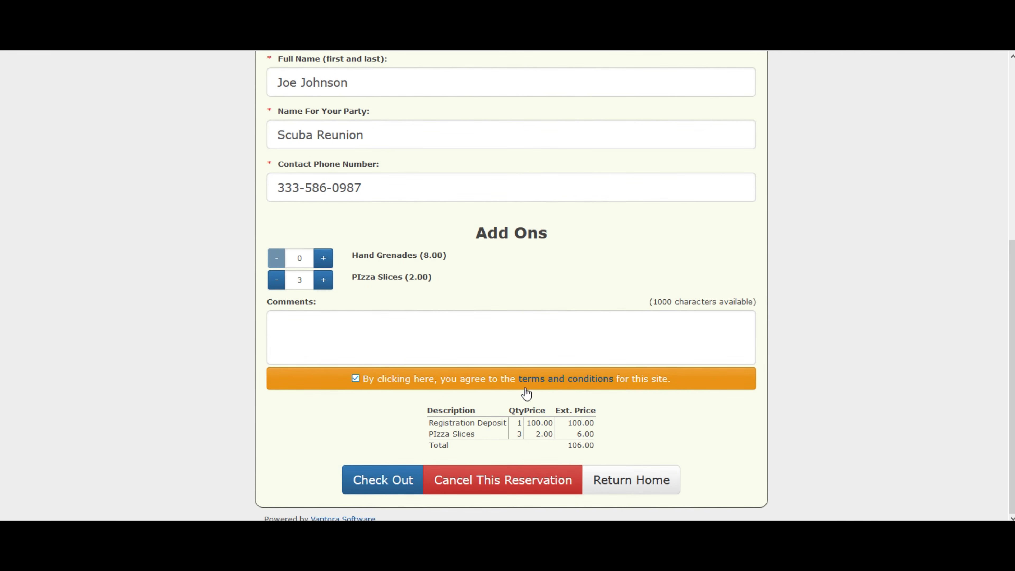
{"action": "left_click", "coordinate": [594, 379]}
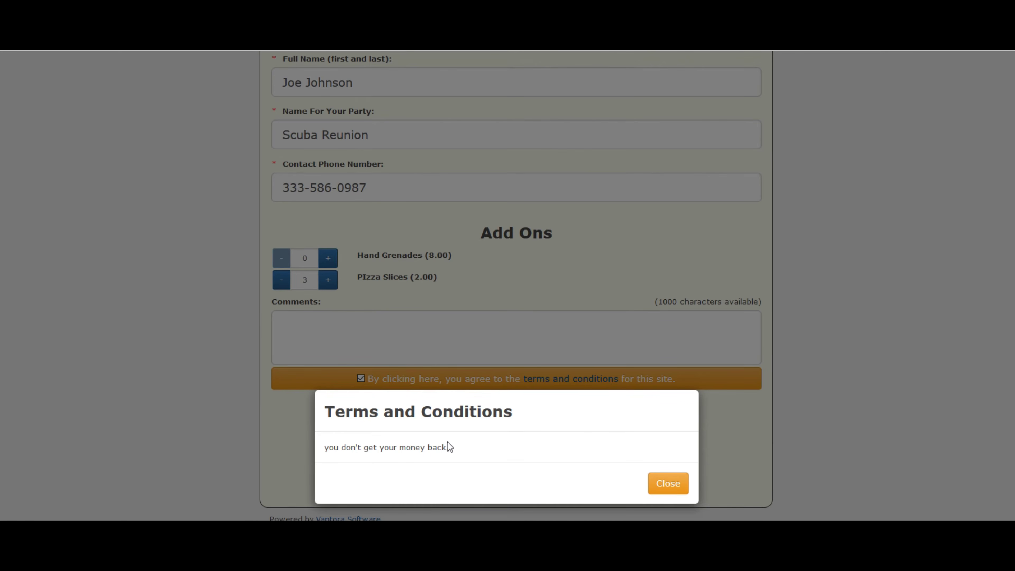
{"action": "left_click", "coordinate": [668, 490]}
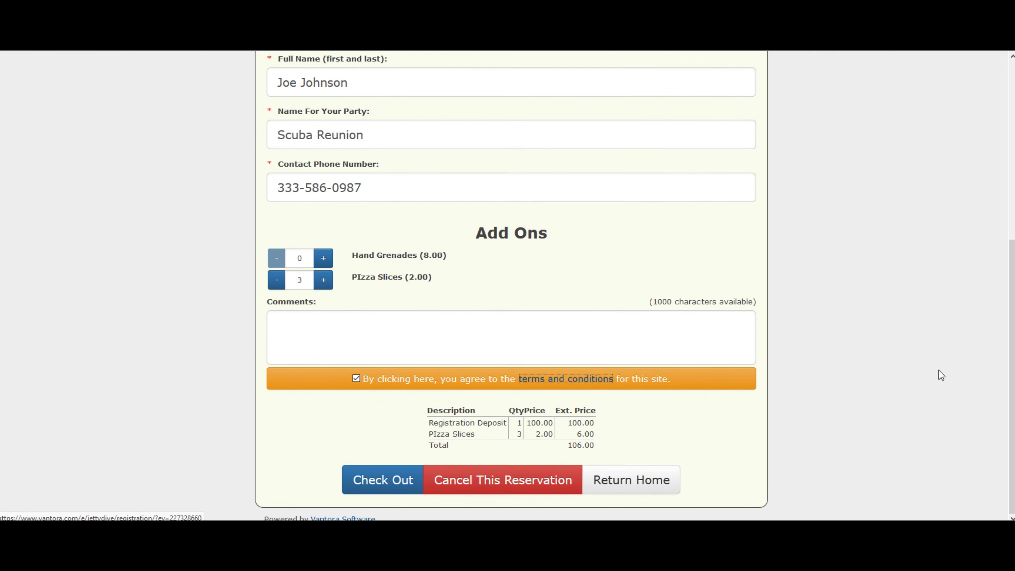
{"action": "left_click", "coordinate": [395, 485]}
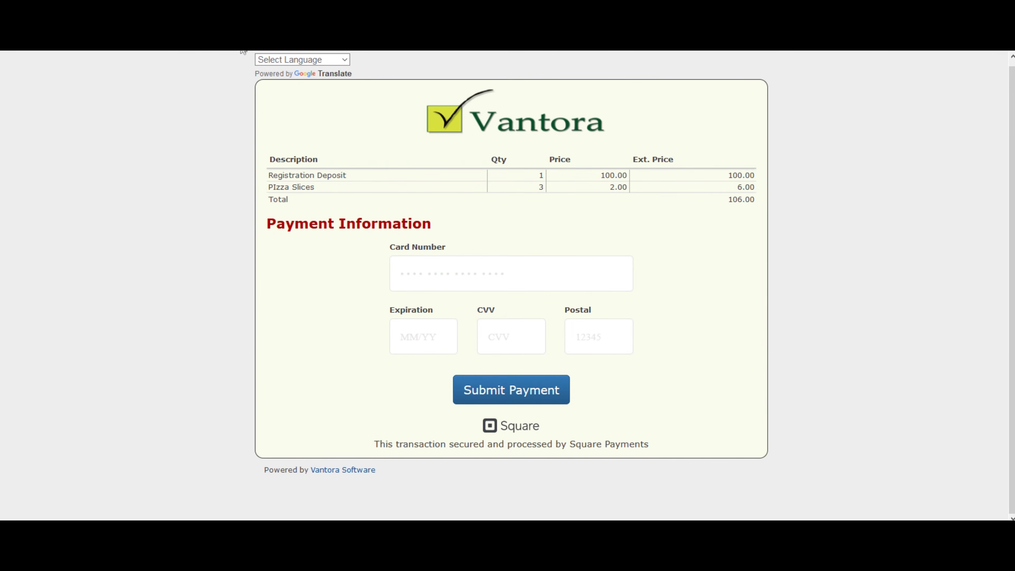
Leave the payment page without paying and go to the admin site's registration calendar.
{"action": "key", "text": "ctrl+l"}
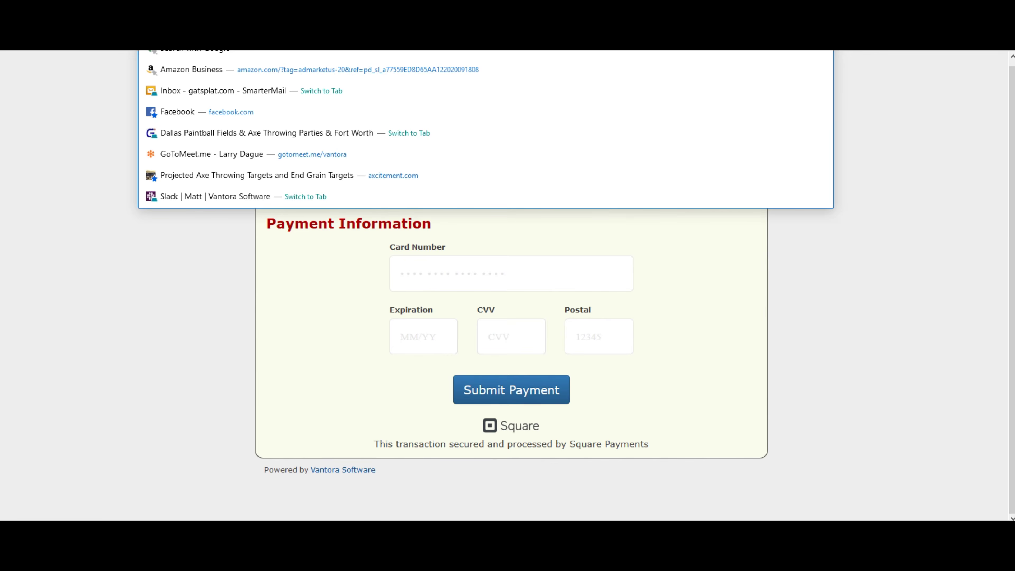
{"action": "key", "text": "alt+Left"}
{"action": "key", "text": "alt+Left"}
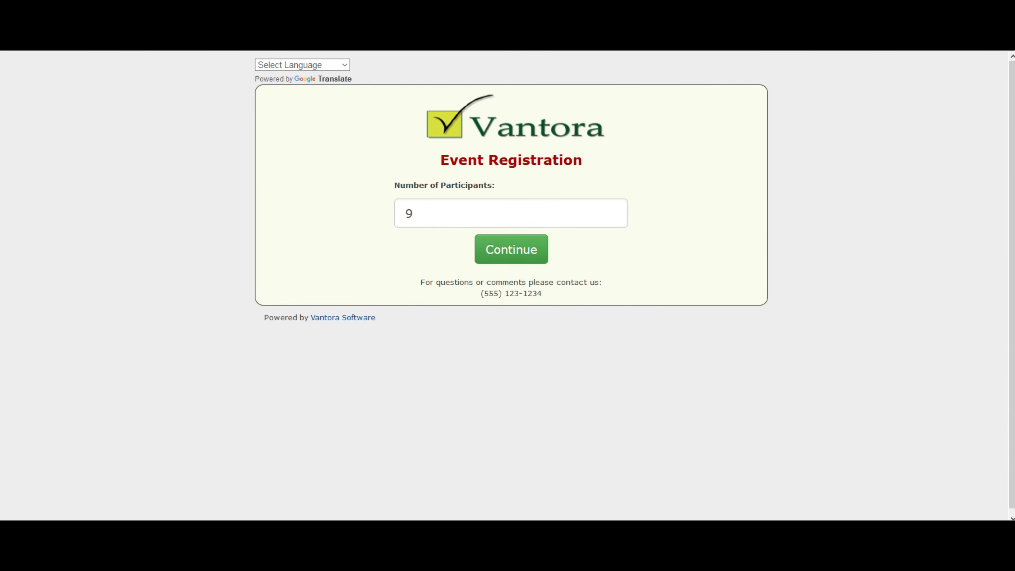
{"action": "key", "text": "ctrl+l"}
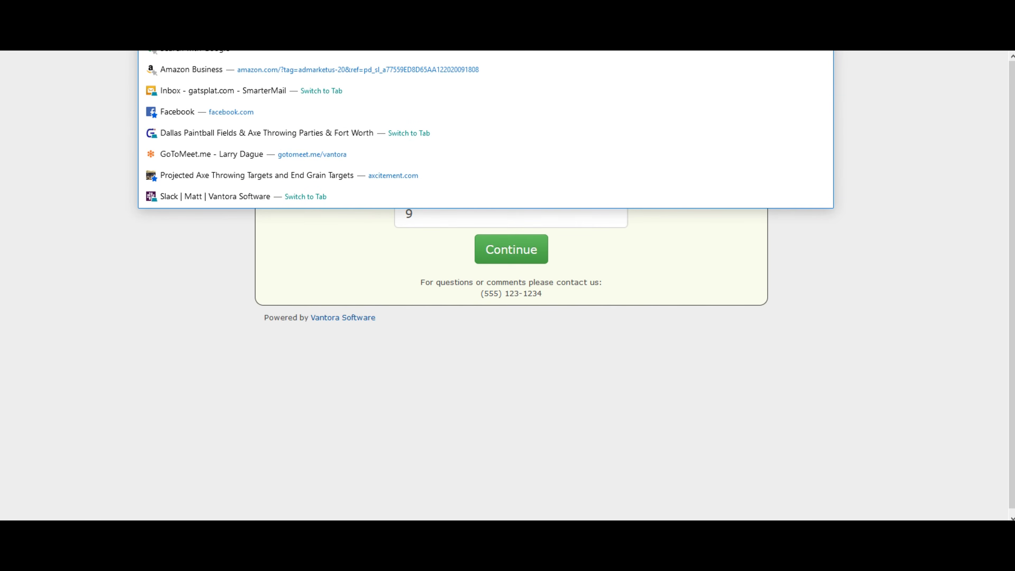
{"action": "type", "text": "r"}
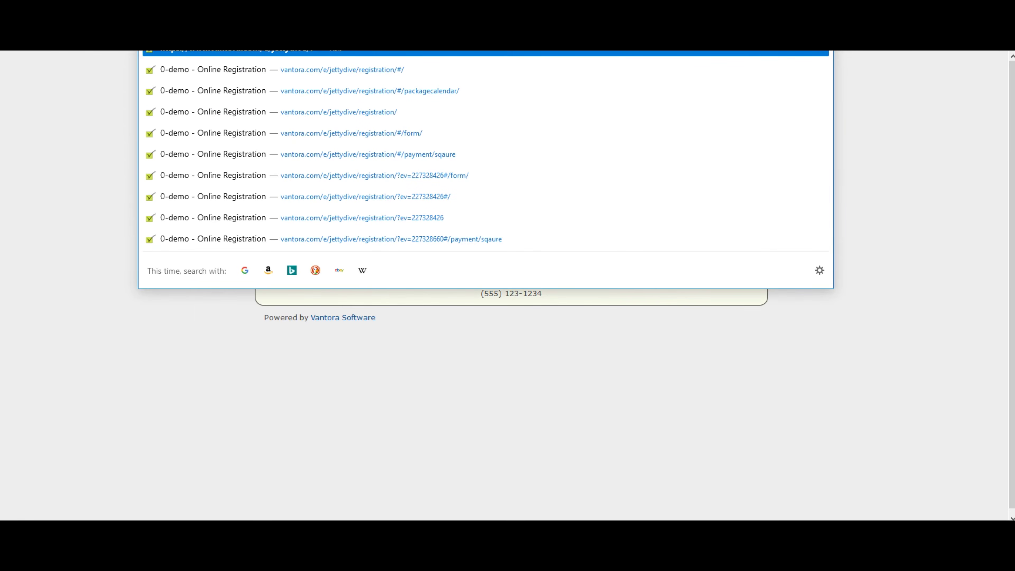
{"action": "key", "text": "BackSpace"}
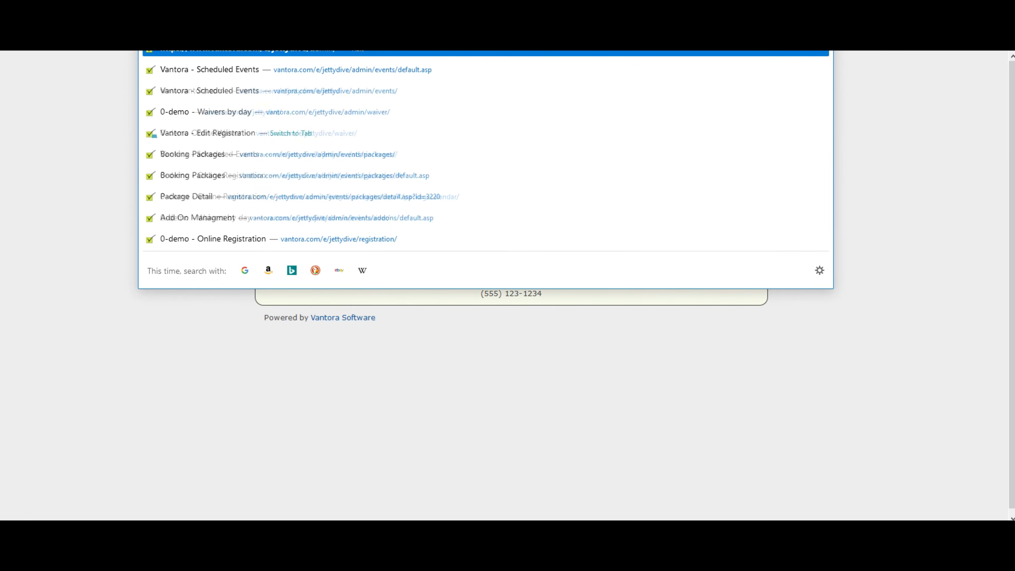
{"action": "type", "text": "admin"}
{"action": "key", "text": "Return"}
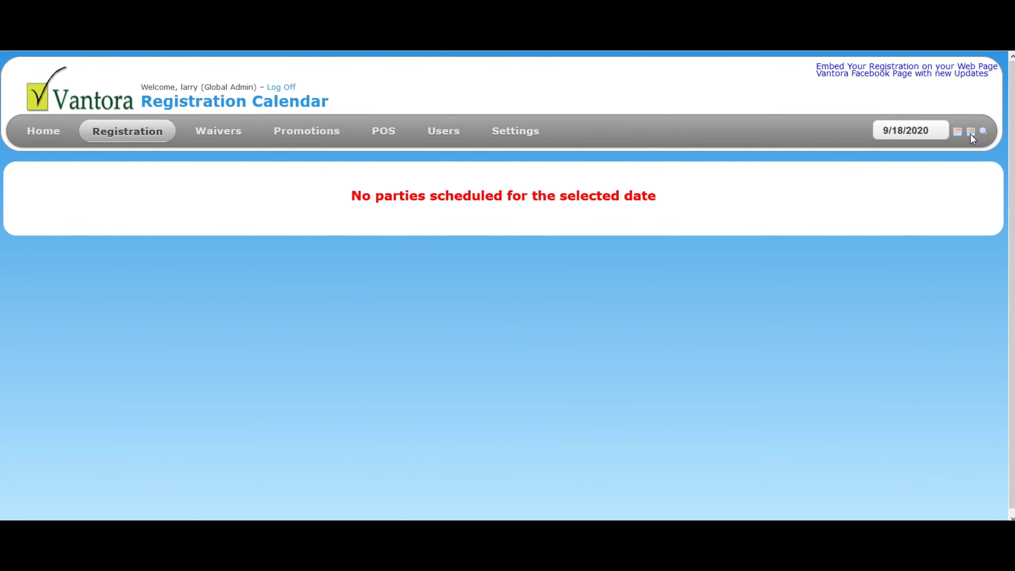
List the upcoming parties and check Scuba Reunion's start time, add-ons, amount and payment status.
{"action": "left_click", "coordinate": [971, 133]}
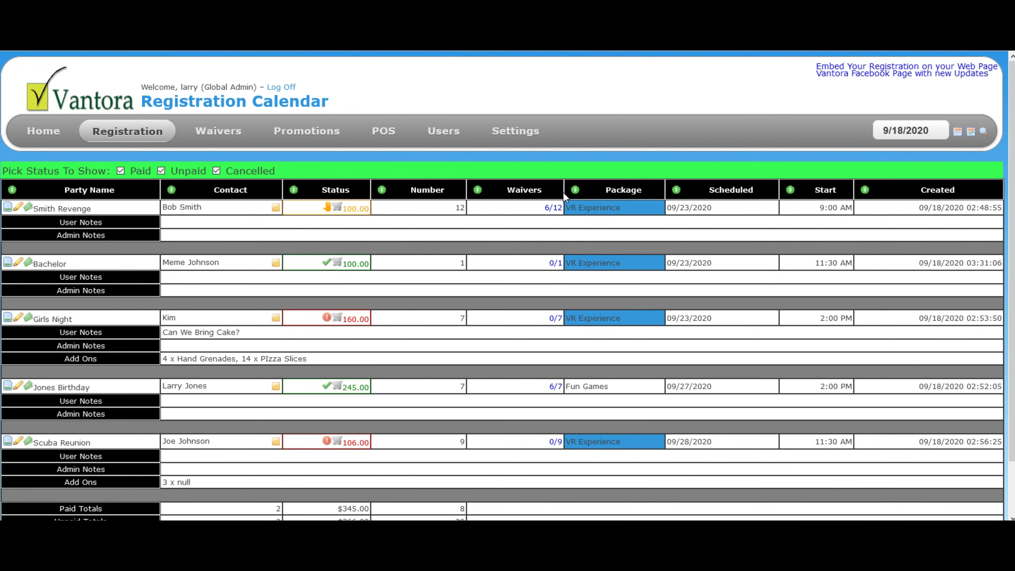
{"action": "scroll", "coordinate": [565, 198], "scroll_direction": "down", "scroll_amount": 2}
{"action": "scroll", "coordinate": [565, 198], "scroll_direction": "up", "scroll_amount": 2}
{"action": "scroll", "coordinate": [593, 194], "scroll_direction": "down", "scroll_amount": 2}
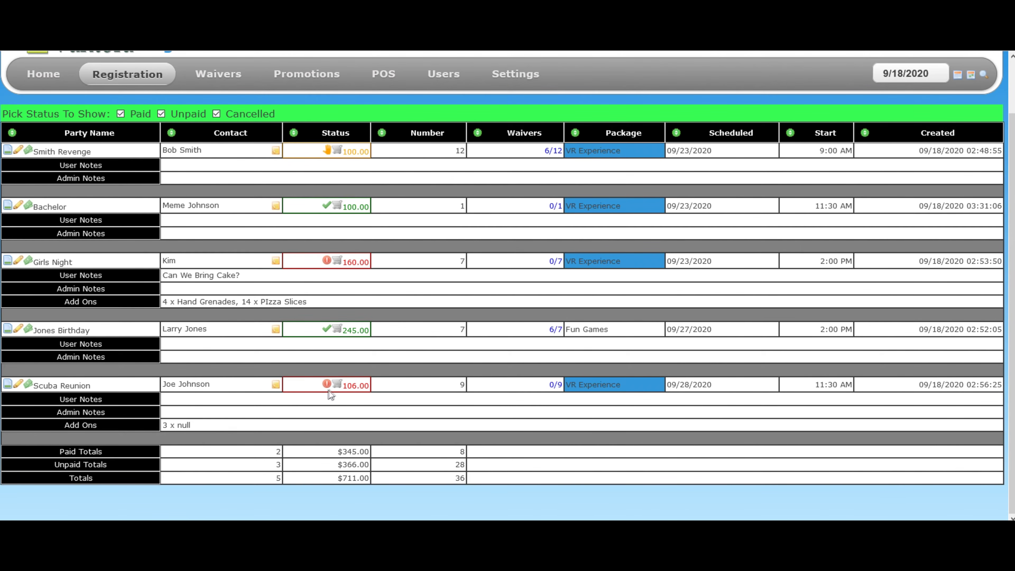
{"action": "mouse_move", "coordinate": [339, 386]}
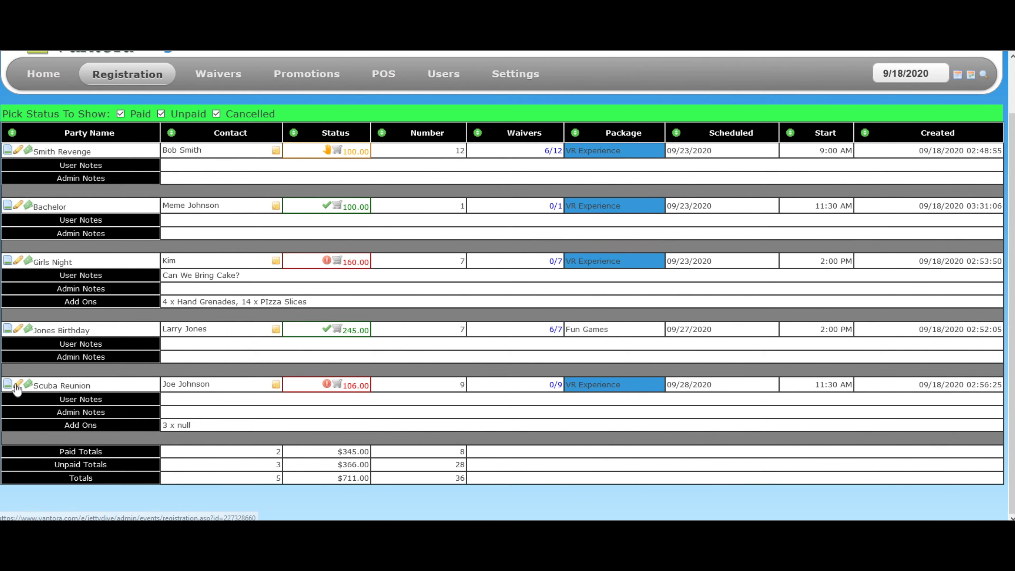
Open the Scuba Reunion registration for editing, set its payment status to Held and save.
{"action": "left_click", "coordinate": [18, 385]}
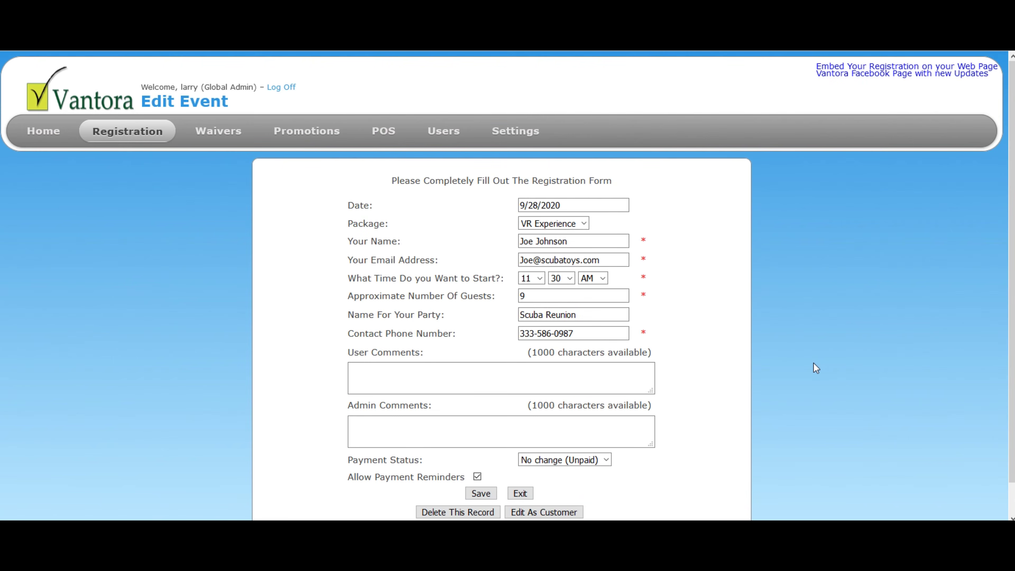
{"action": "scroll", "coordinate": [814, 362], "scroll_direction": "down", "scroll_amount": 1}
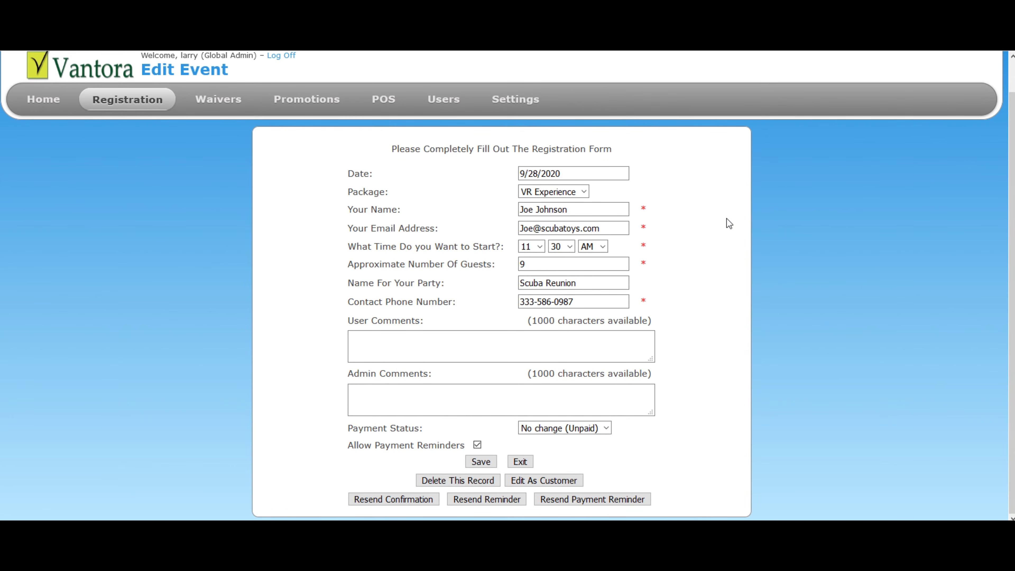
{"action": "left_click", "coordinate": [606, 429]}
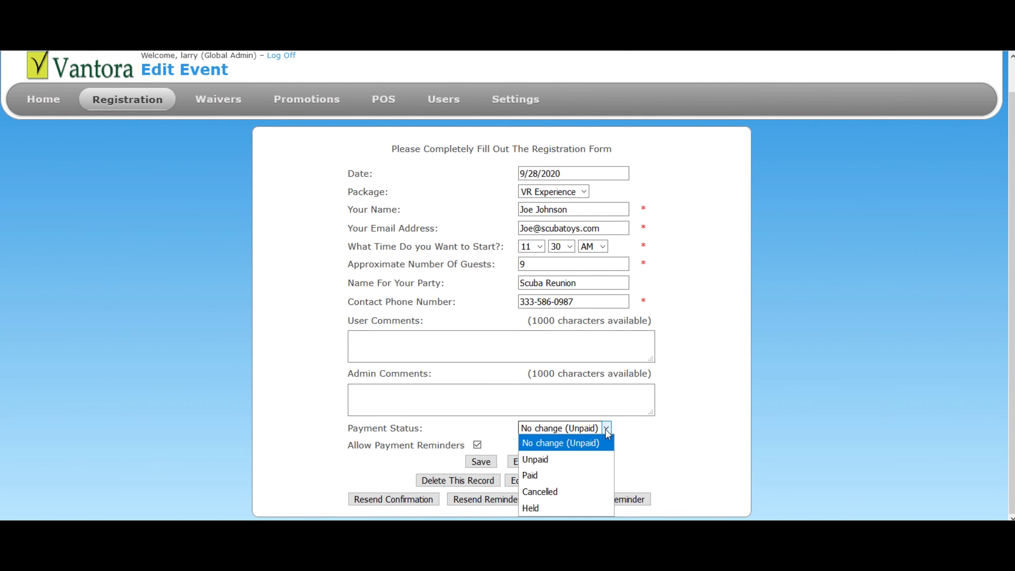
{"action": "left_click", "coordinate": [539, 508]}
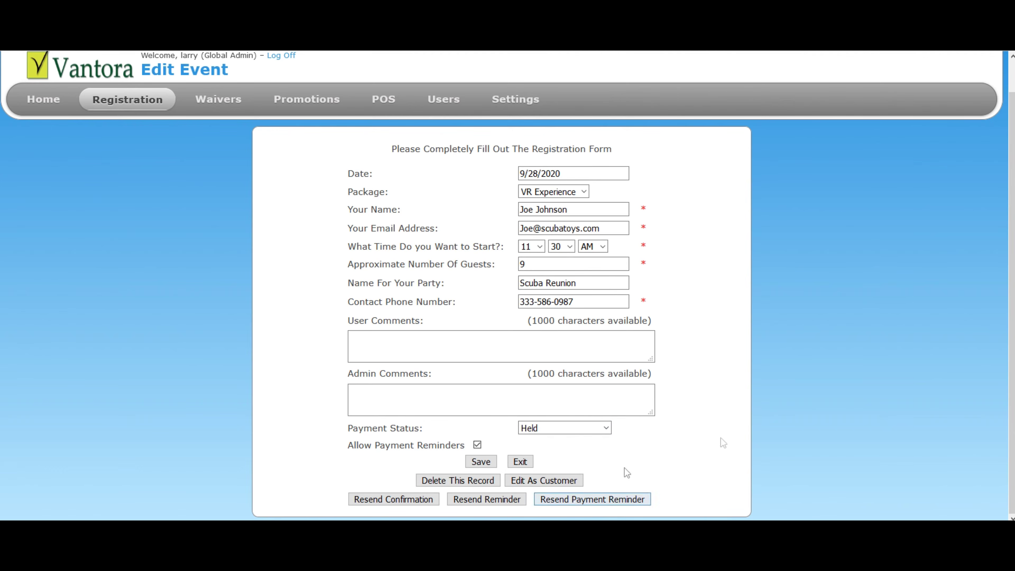
{"action": "left_click", "coordinate": [481, 462]}
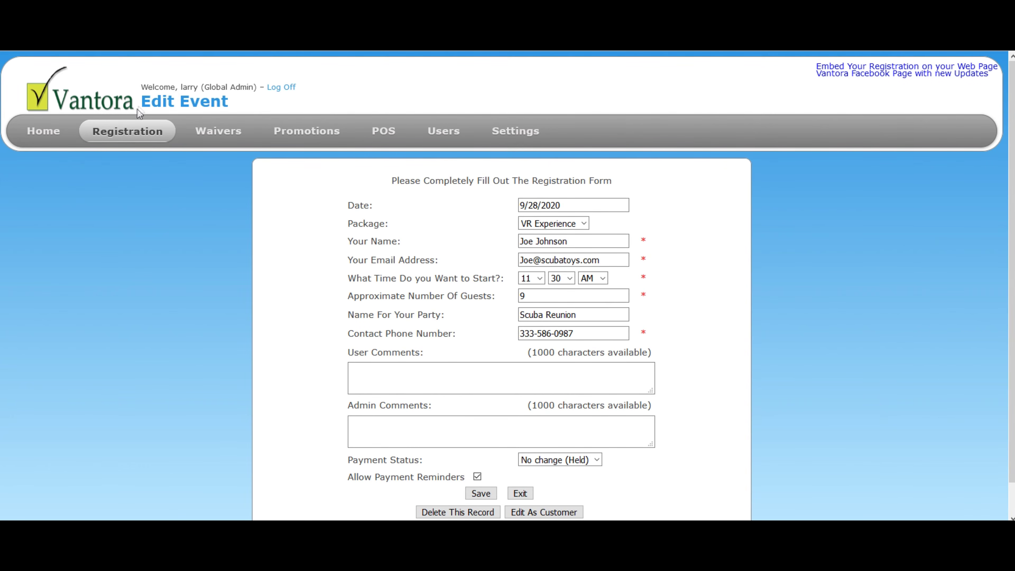
Return to the registration calendar and list the upcoming parties to check the held Scuba Reunion booking.
{"action": "mouse_move", "coordinate": [126, 140]}
{"action": "left_click", "coordinate": [128, 172]}
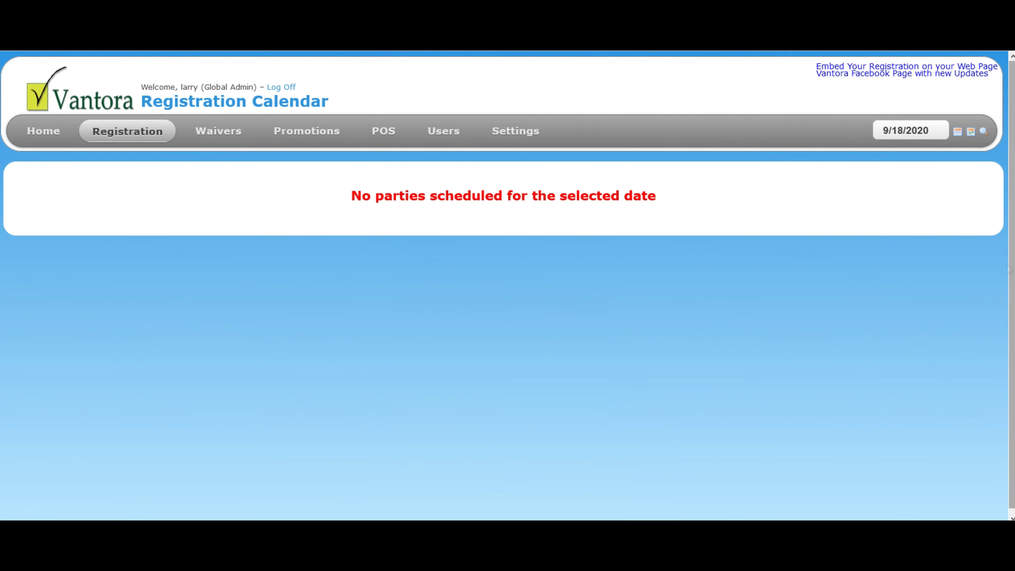
{"action": "left_click", "coordinate": [969, 132]}
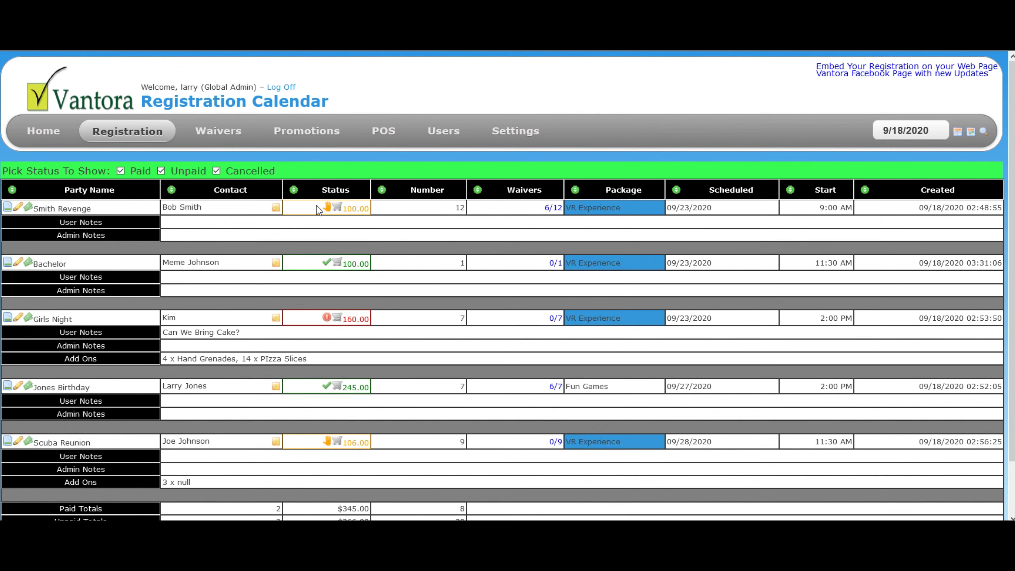
Open the Smith Revenge registration for editing, change its date to 9/18/2020 and save.
{"action": "mouse_move", "coordinate": [338, 448]}
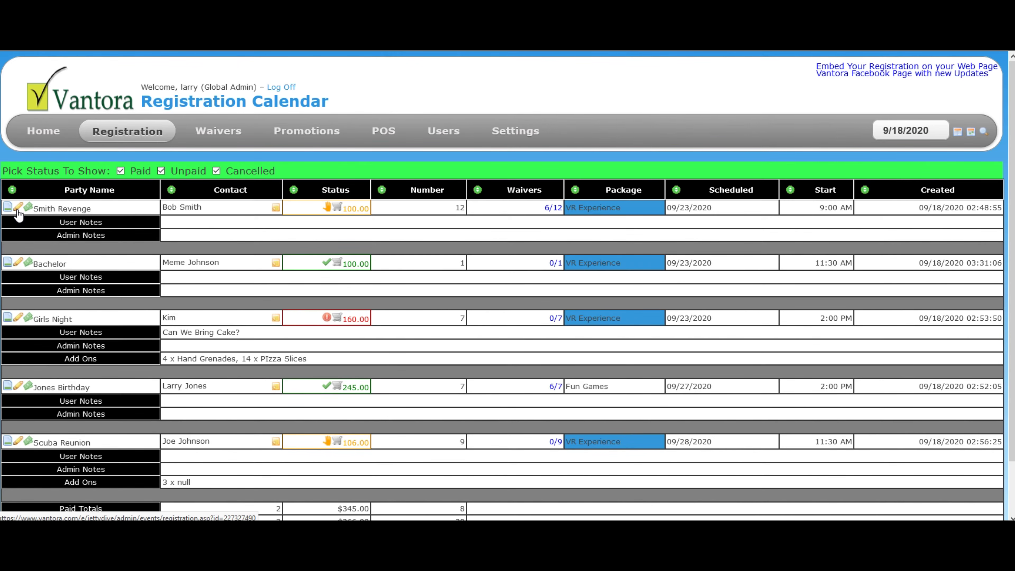
{"action": "left_click", "coordinate": [18, 210]}
{"action": "left_click", "coordinate": [574, 203]}
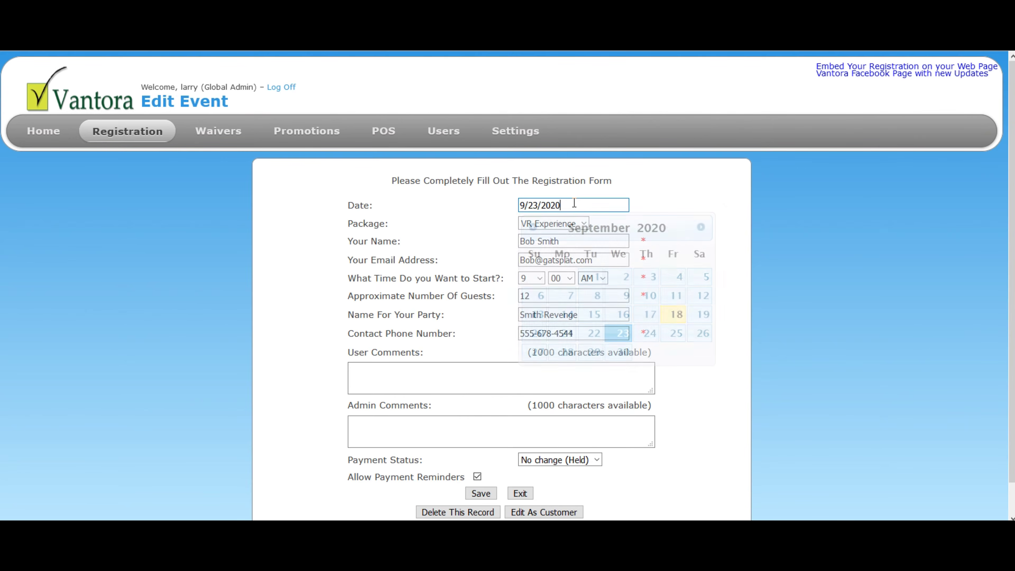
{"action": "left_click", "coordinate": [676, 316]}
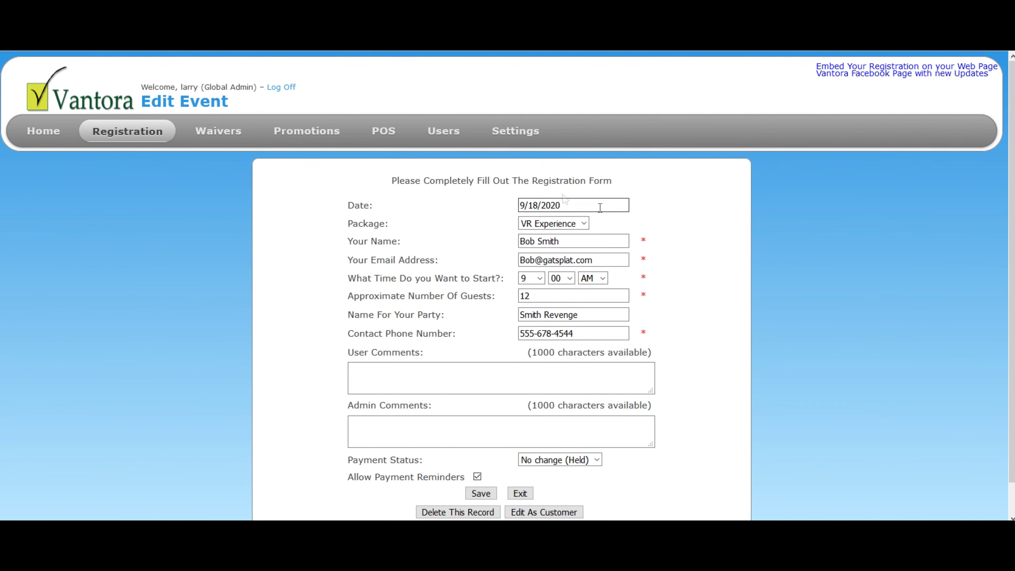
{"action": "scroll", "coordinate": [563, 194], "scroll_direction": "down", "scroll_amount": 1}
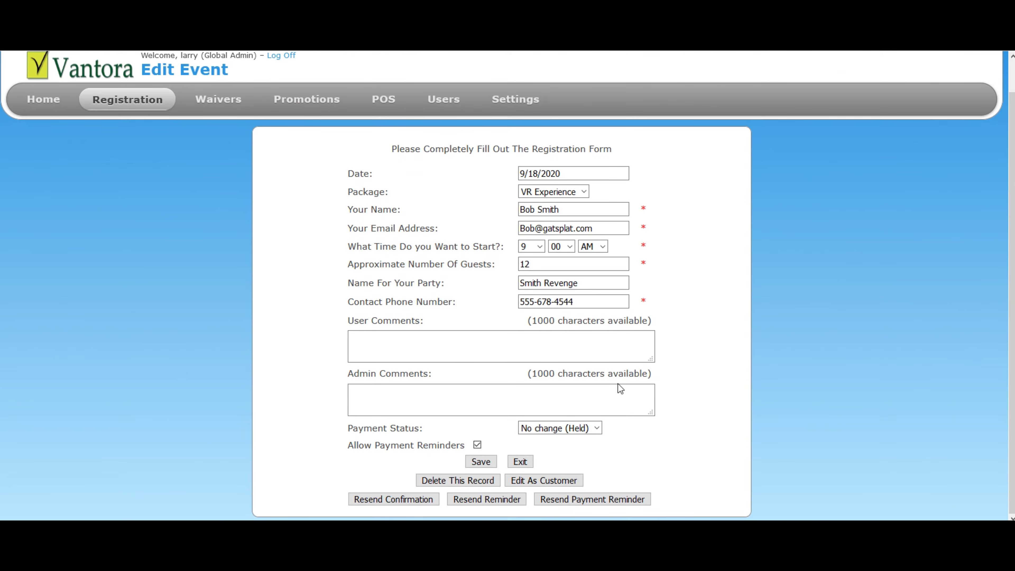
{"action": "left_click", "coordinate": [481, 461]}
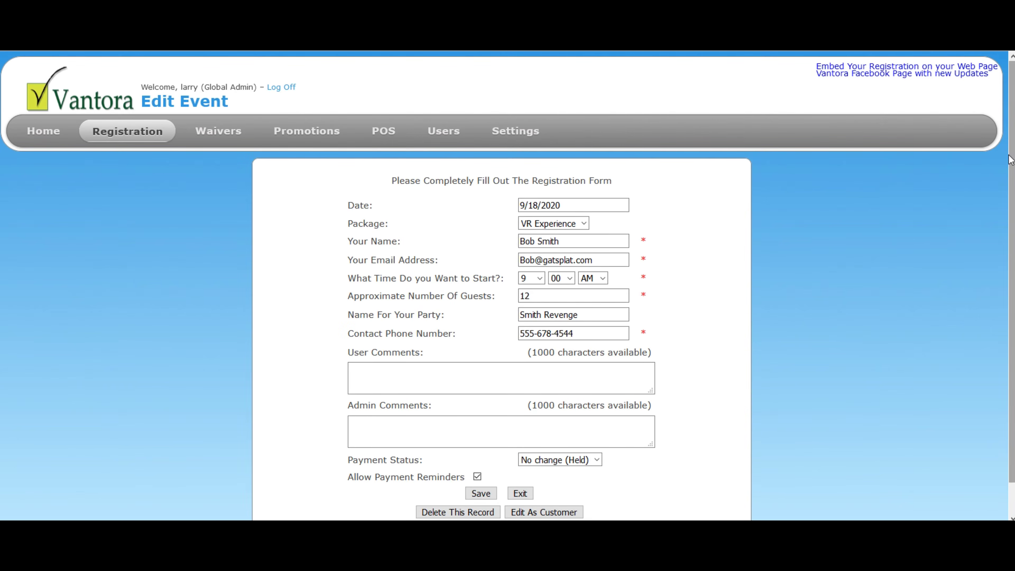
Open Scuba Reunion from the registration calendar's upcoming parties list, change its date to 9/18/2020 and save.
{"action": "left_click", "coordinate": [109, 131]}
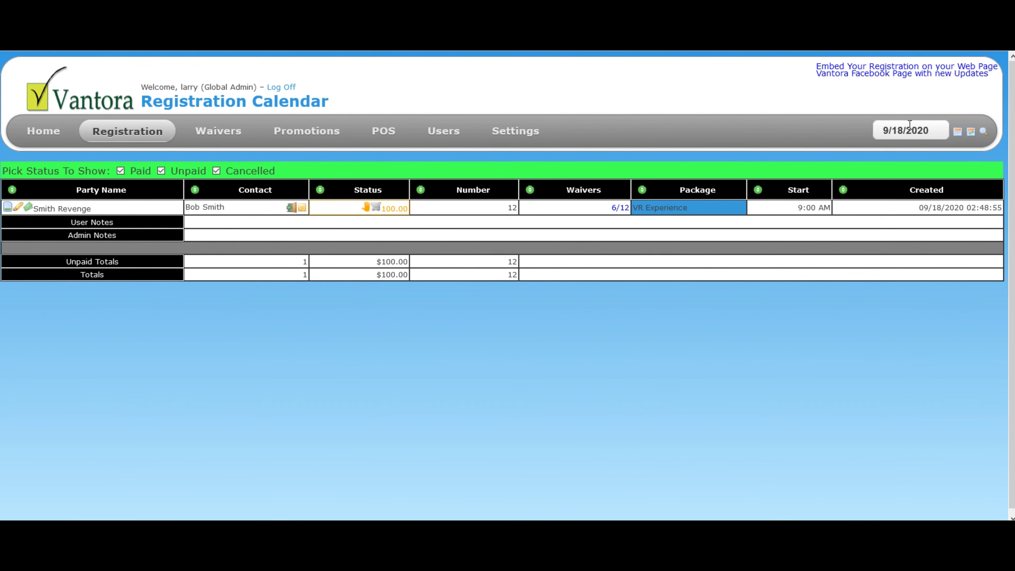
{"action": "left_click", "coordinate": [971, 132]}
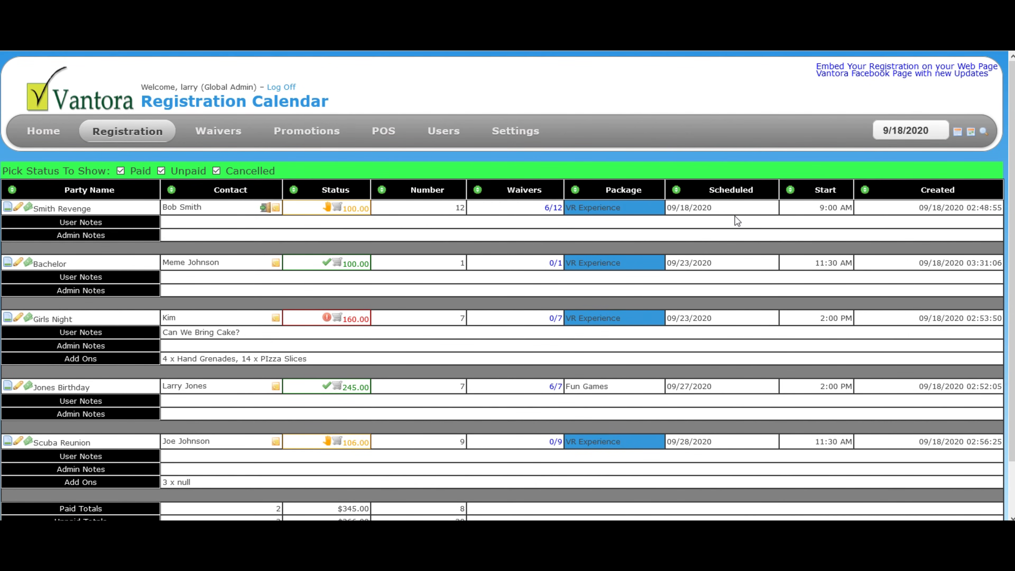
{"action": "scroll", "coordinate": [738, 222], "scroll_direction": "down", "scroll_amount": 3}
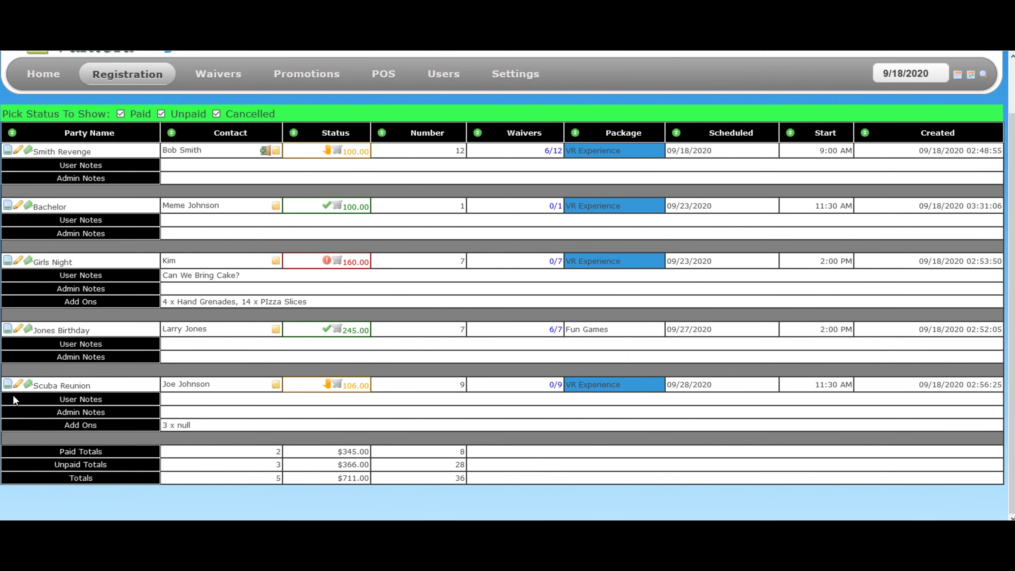
{"action": "left_click", "coordinate": [16, 385]}
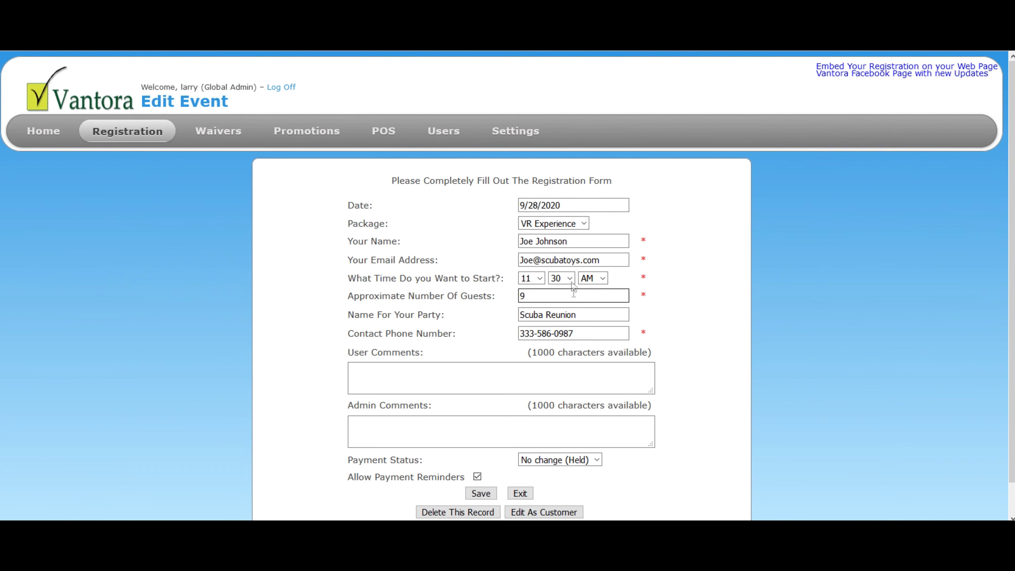
{"action": "left_click", "coordinate": [568, 200]}
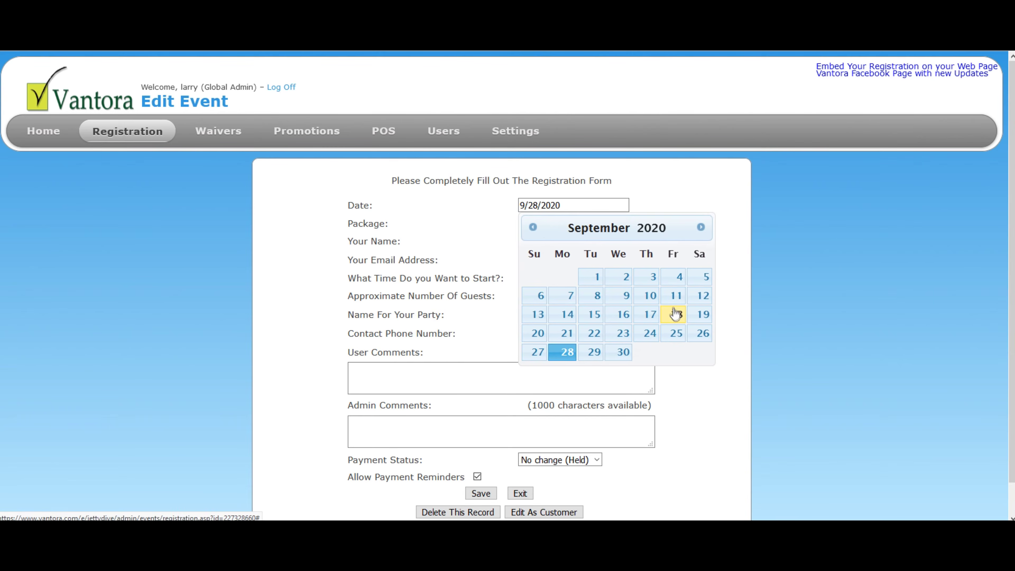
{"action": "left_click", "coordinate": [677, 314]}
{"action": "scroll", "coordinate": [812, 326], "scroll_direction": "down", "scroll_amount": 1}
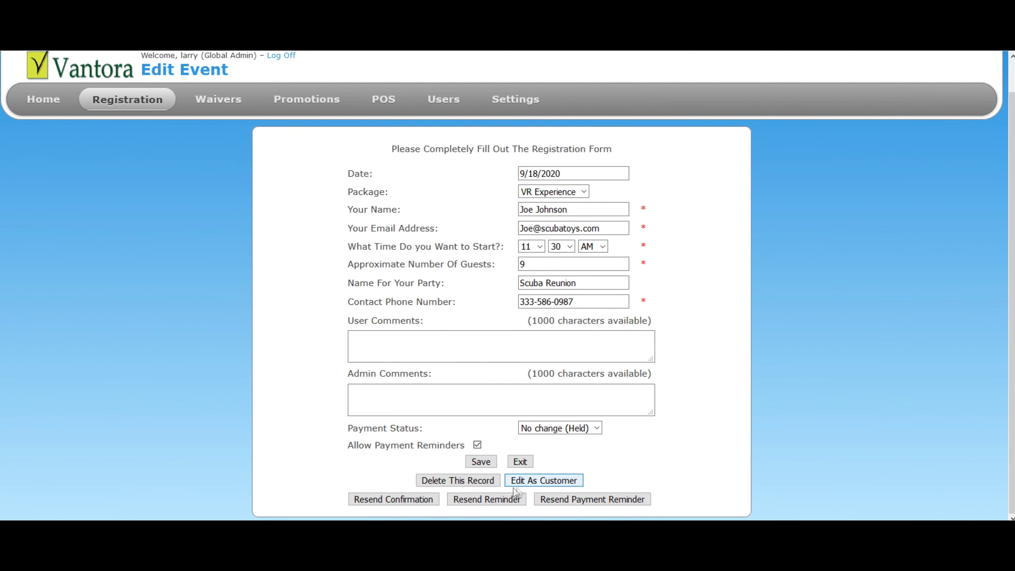
{"action": "left_click", "coordinate": [482, 461]}
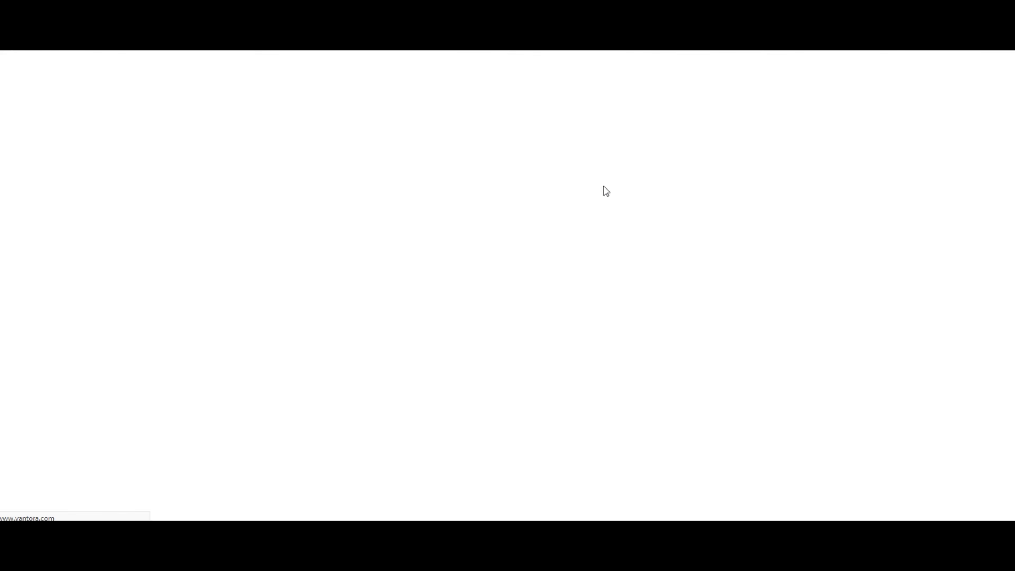
{"action": "scroll", "coordinate": [769, 222], "scroll_direction": "down", "scroll_amount": 1}
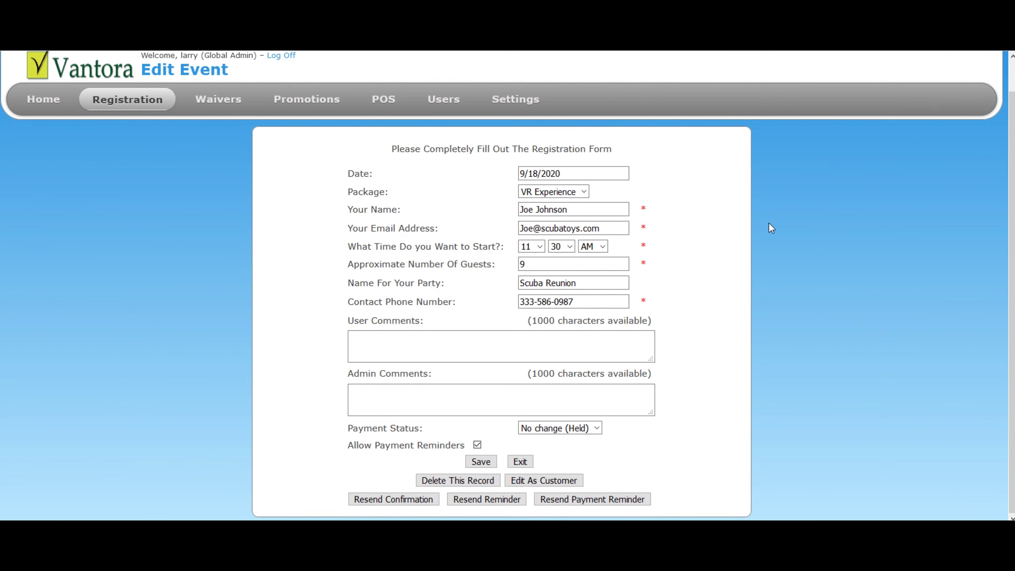
Show the registration calendar for 9/23/2020, then reschedule the Bachelor party to 9/18/2020 and save.
{"action": "mouse_move", "coordinate": [116, 118]}
{"action": "left_click", "coordinate": [132, 143]}
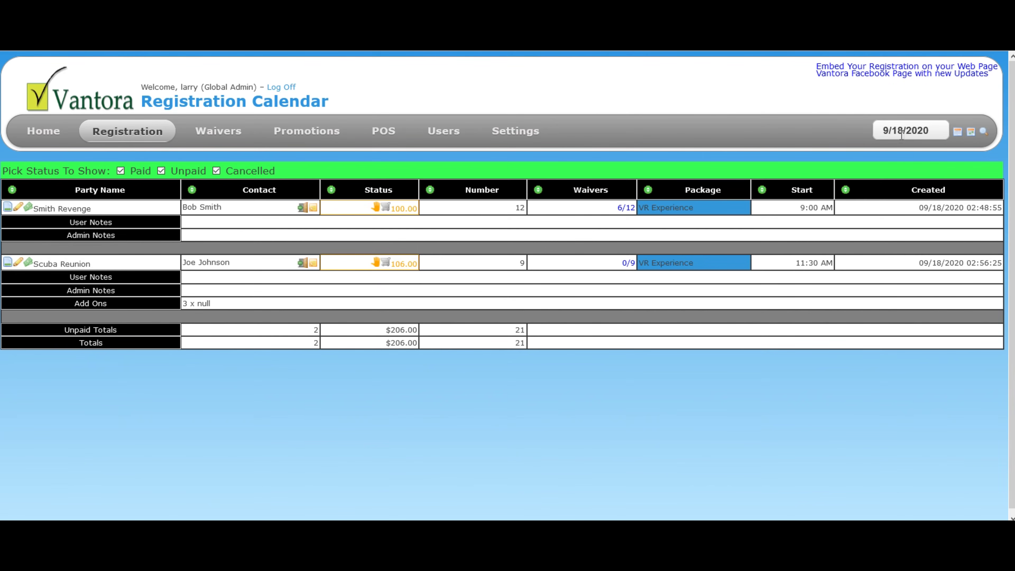
{"action": "left_click", "coordinate": [898, 130]}
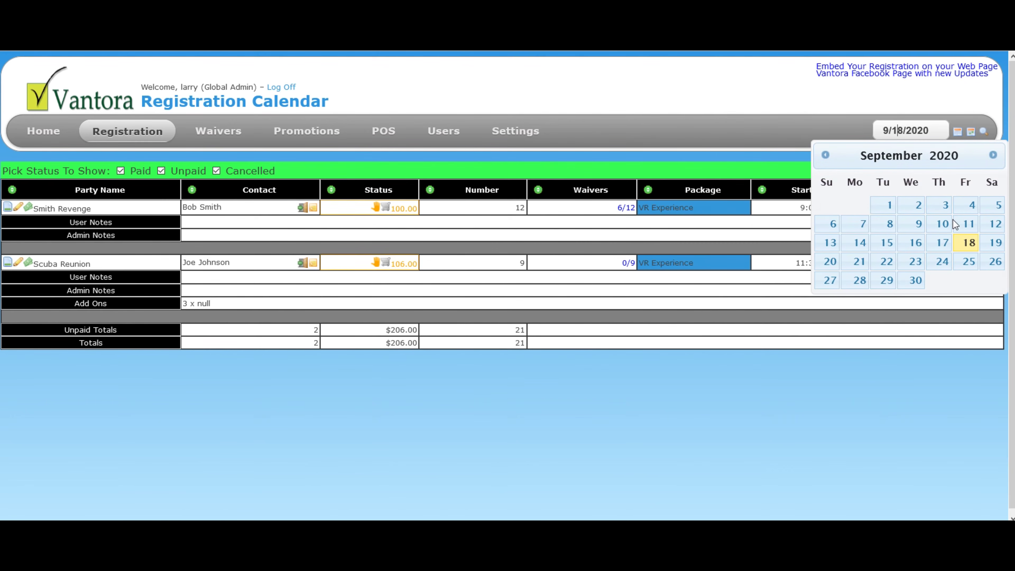
{"action": "left_click", "coordinate": [915, 263]}
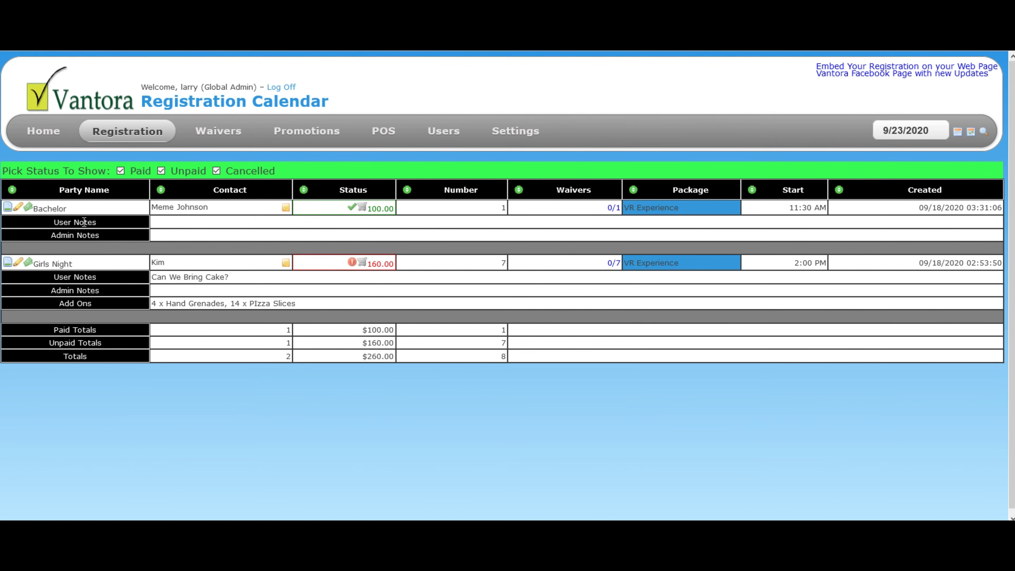
{"action": "left_click", "coordinate": [18, 207]}
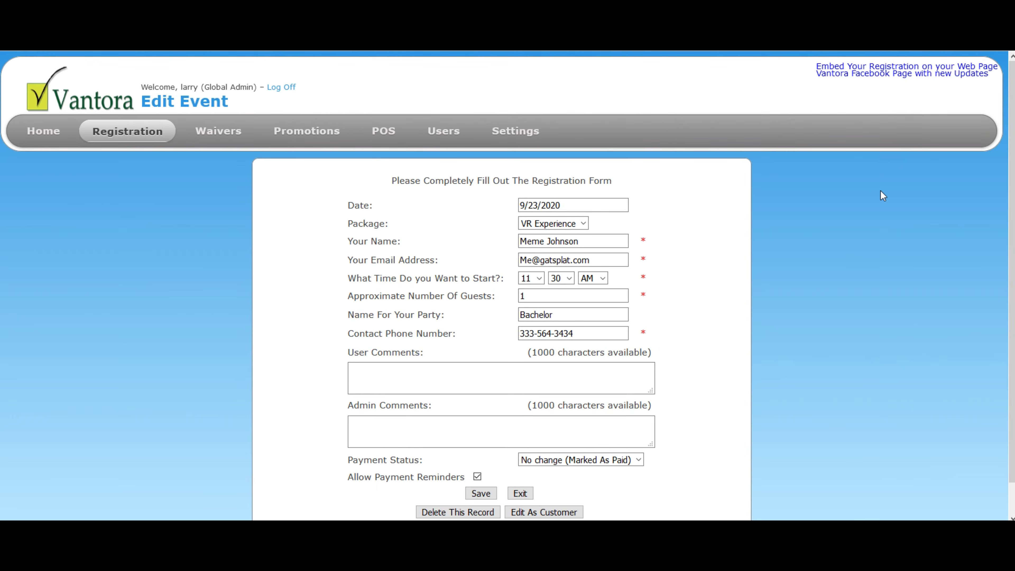
{"action": "scroll", "coordinate": [1008, 275], "scroll_direction": "down", "scroll_amount": 1}
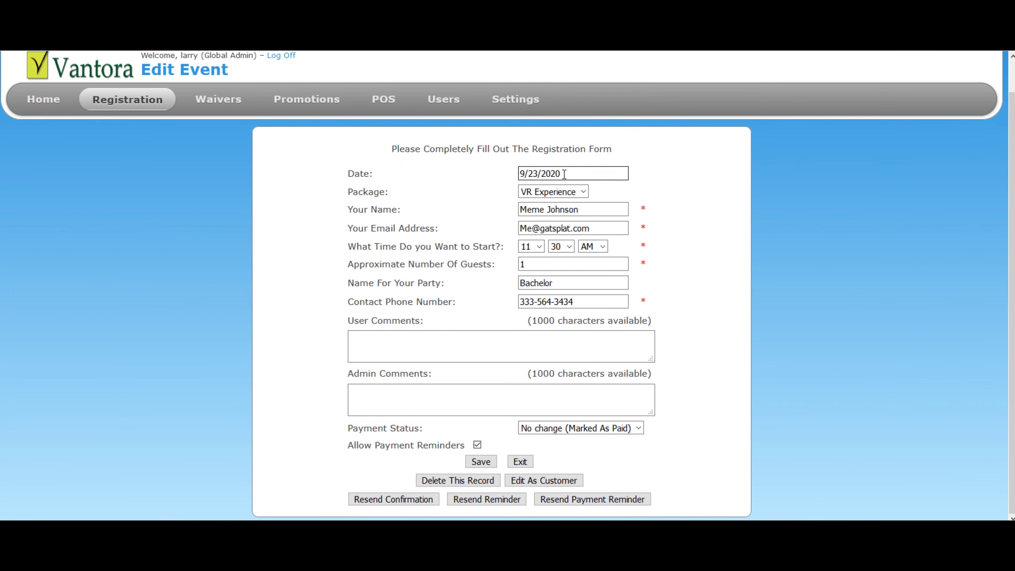
{"action": "left_click", "coordinate": [583, 173]}
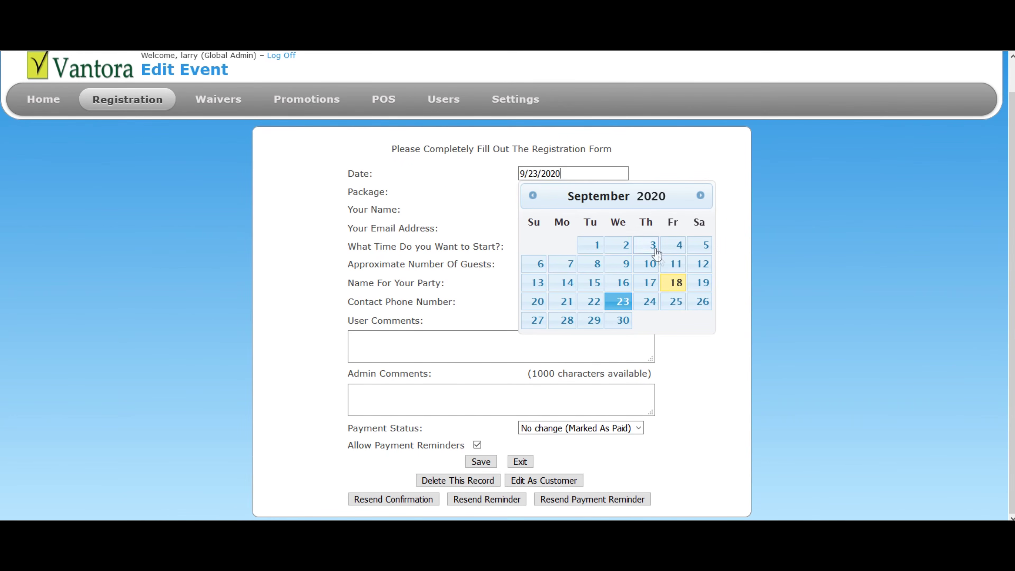
{"action": "left_click", "coordinate": [674, 283]}
{"action": "left_click", "coordinate": [483, 462]}
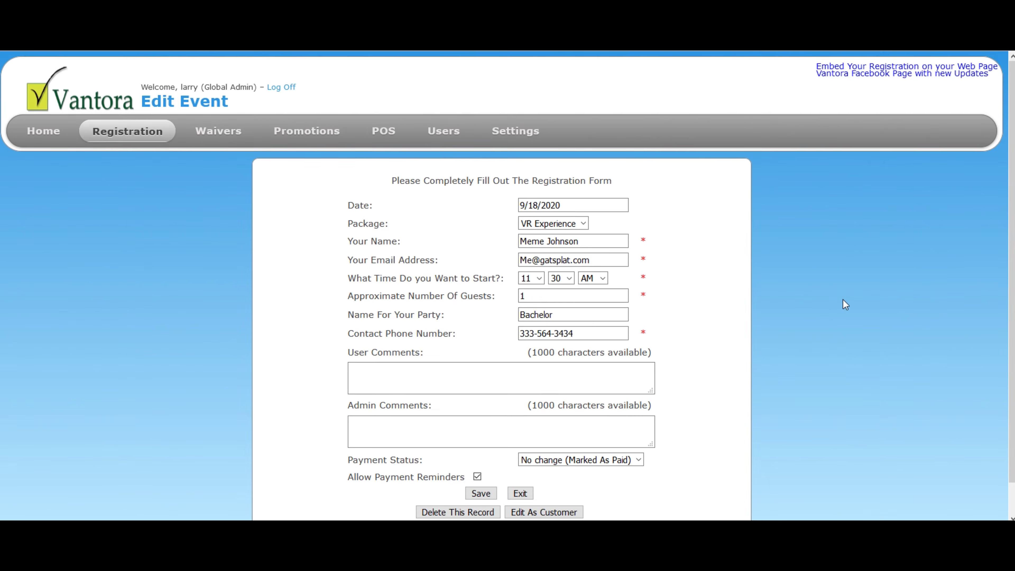
{"action": "scroll", "coordinate": [827, 304], "scroll_direction": "down", "scroll_amount": 2}
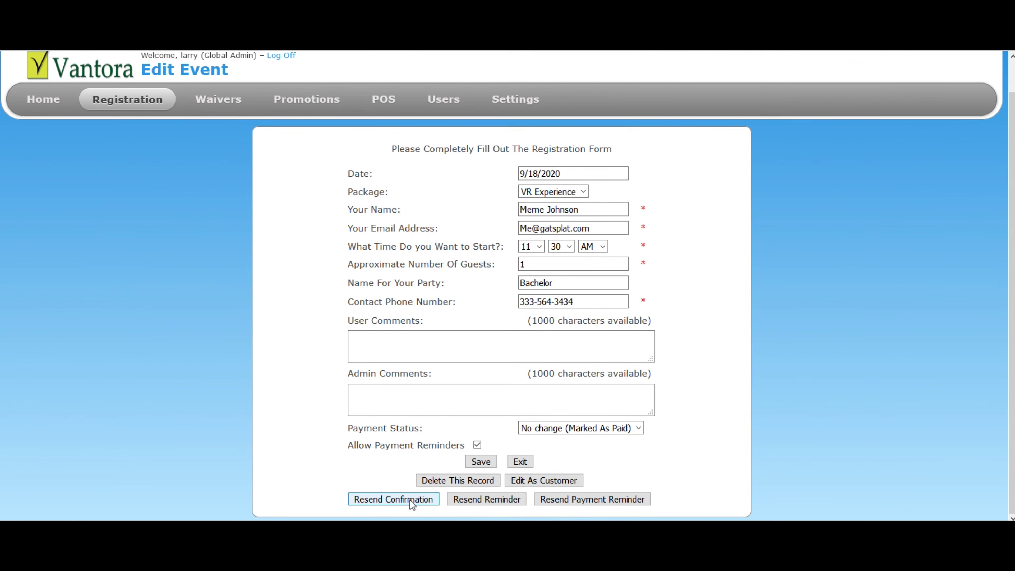
Return to the calendar's list of upcoming parties, reschedule Jones Birthday to 9/18/2020 and save.
{"action": "mouse_move", "coordinate": [122, 104]}
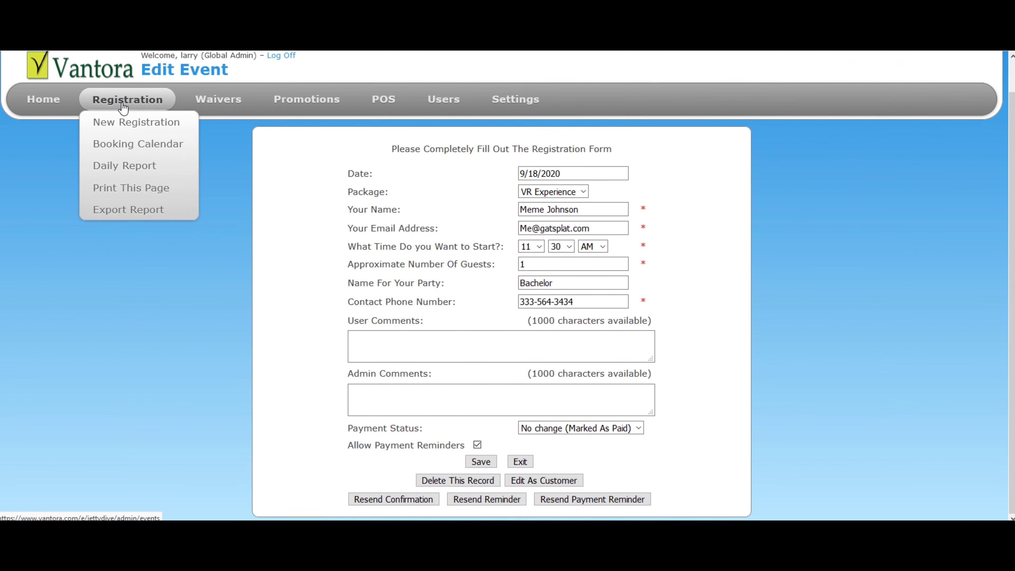
{"action": "left_click", "coordinate": [176, 101]}
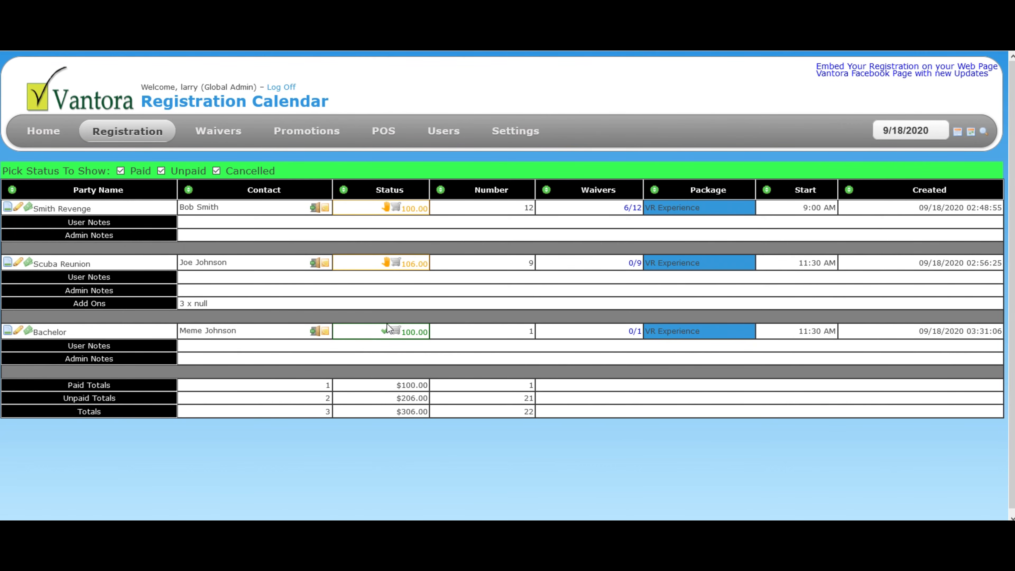
{"action": "left_click", "coordinate": [913, 129]}
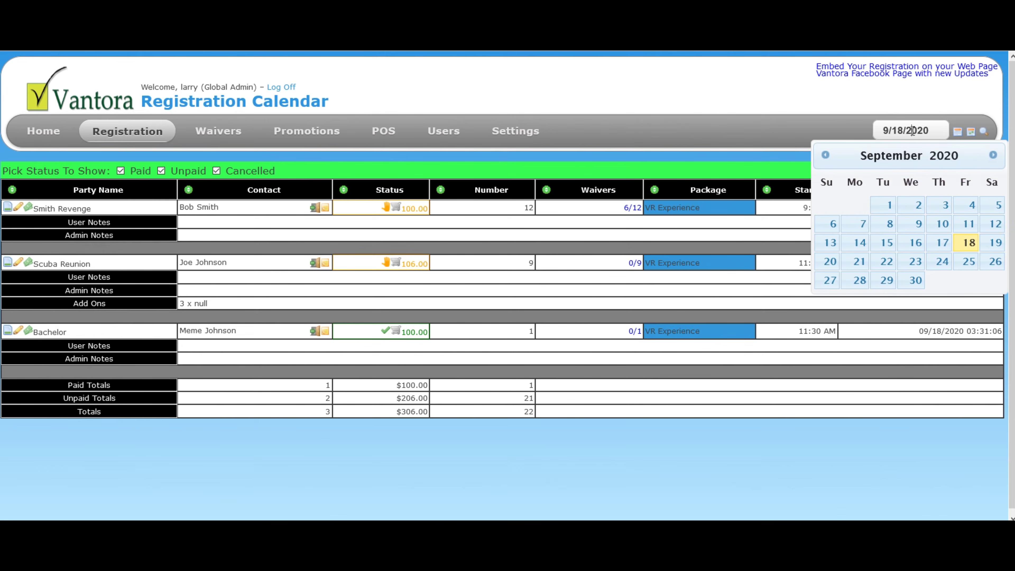
{"action": "left_click", "coordinate": [971, 132]}
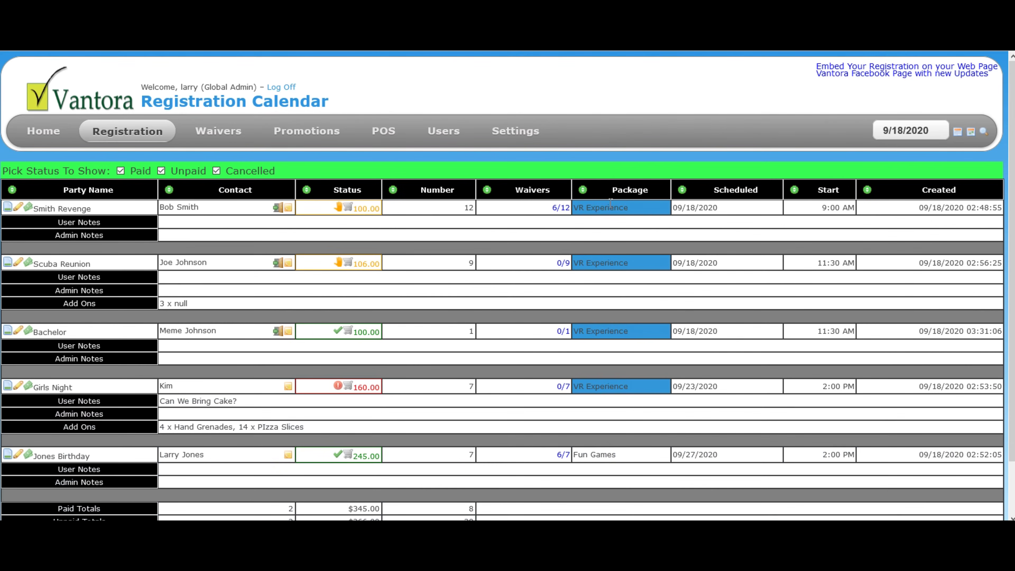
{"action": "scroll", "coordinate": [657, 211], "scroll_direction": "down", "scroll_amount": 2}
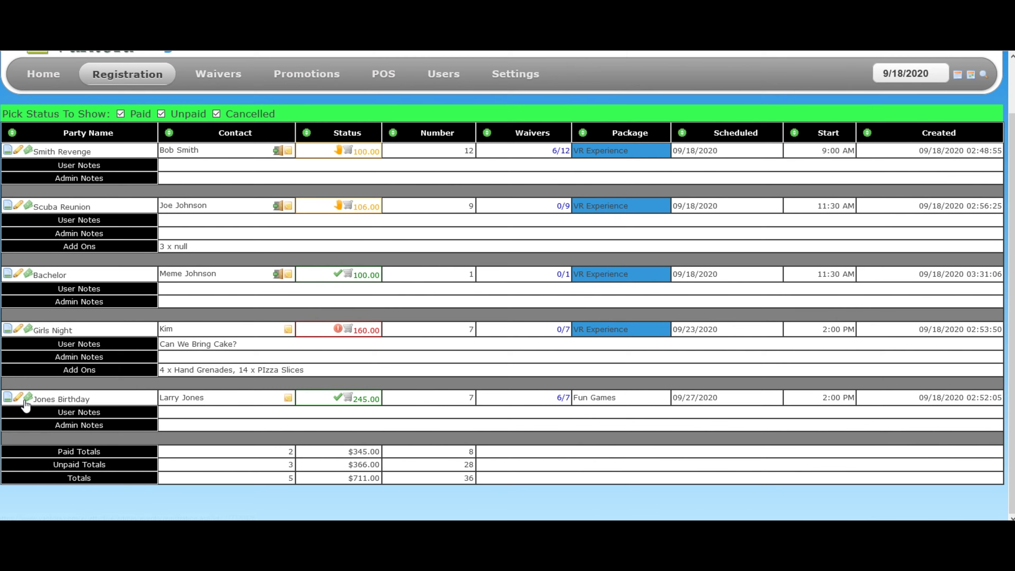
{"action": "left_click", "coordinate": [17, 398]}
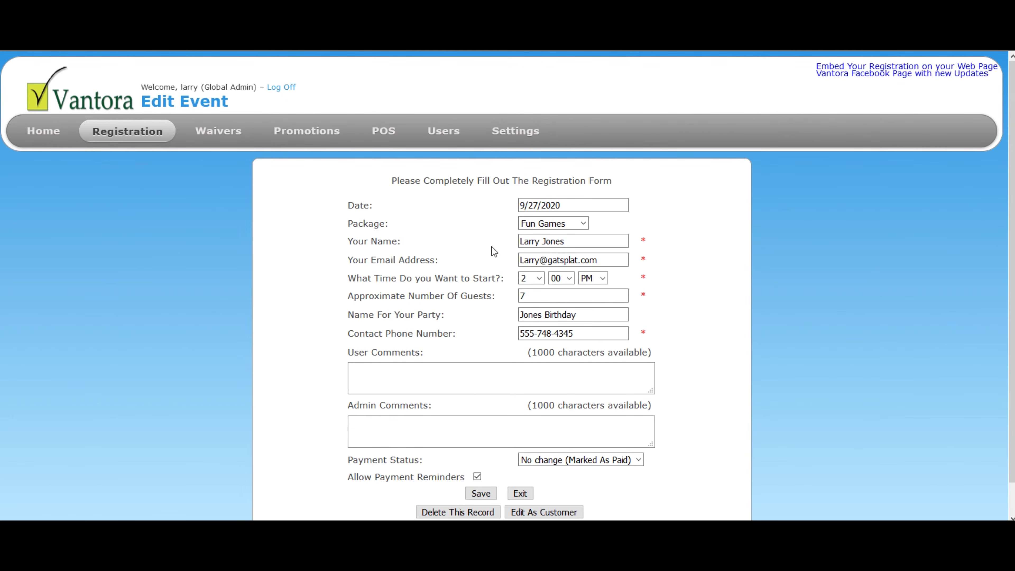
{"action": "left_click", "coordinate": [568, 205]}
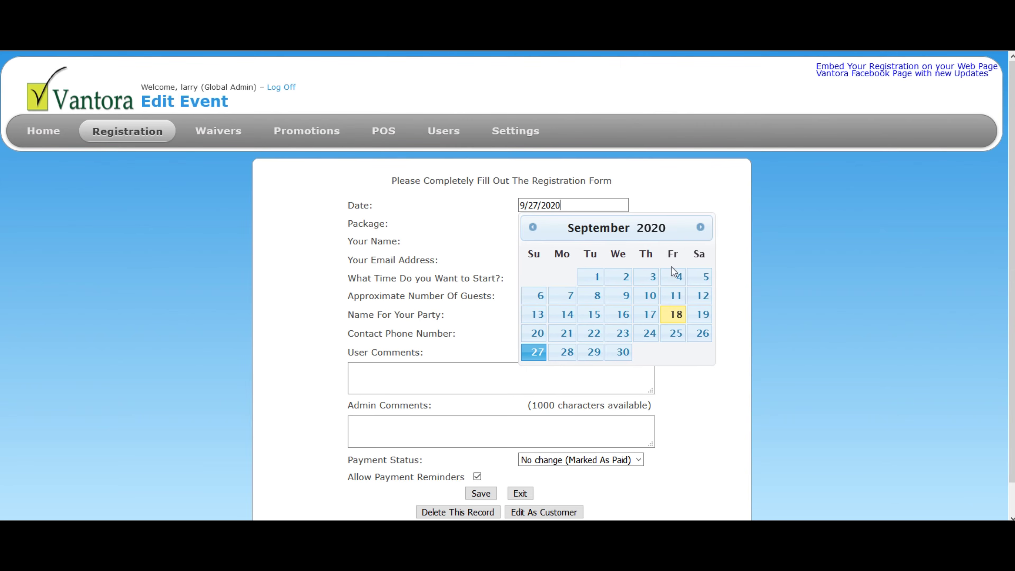
{"action": "left_click", "coordinate": [676, 314]}
{"action": "scroll", "coordinate": [820, 302], "scroll_direction": "down", "scroll_amount": 1}
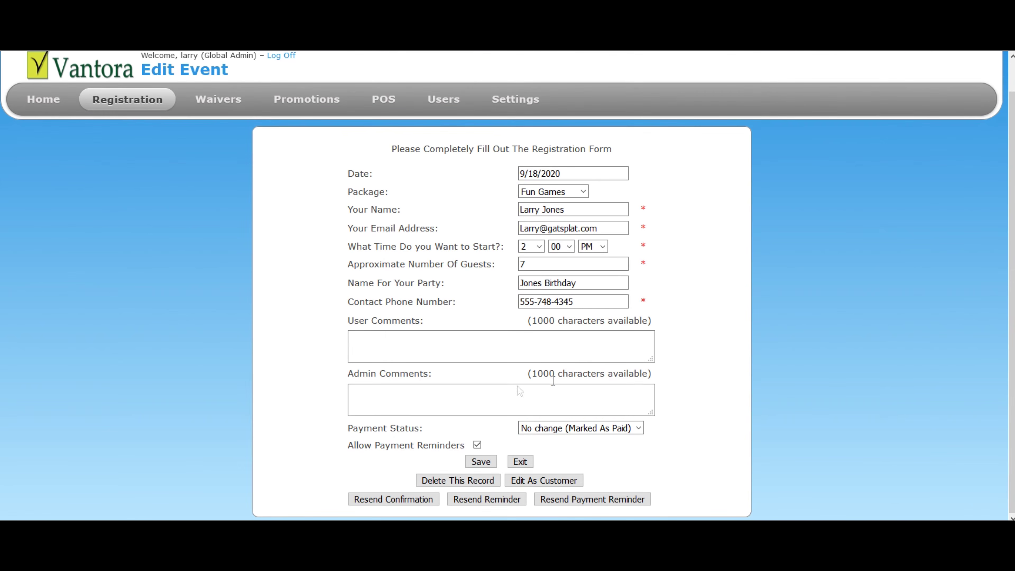
{"action": "left_click", "coordinate": [482, 464]}
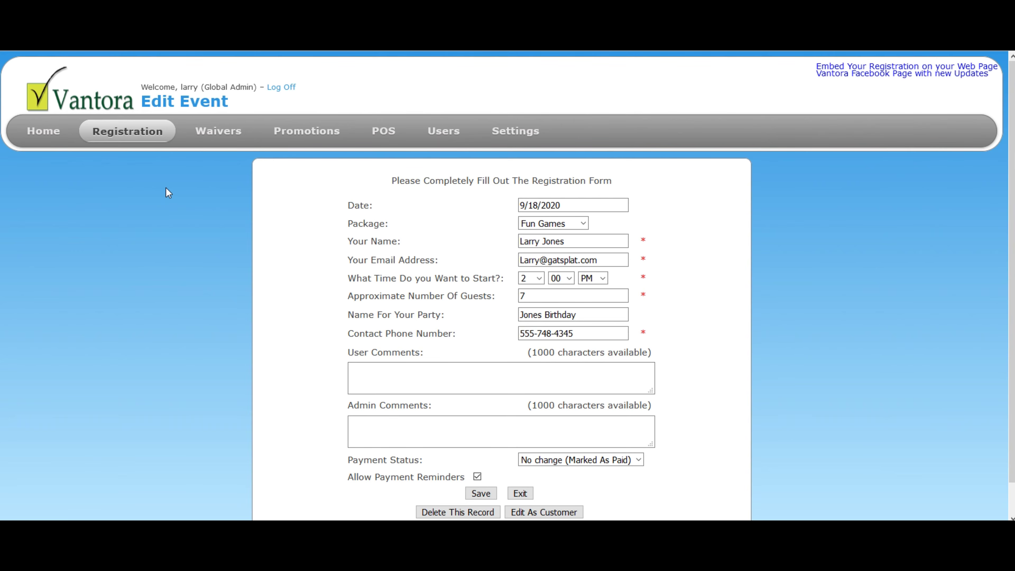
Return to the registration calendar, check Smith Revenge's contact details and payment status, and open its list of waivers.
{"action": "mouse_move", "coordinate": [127, 140]}
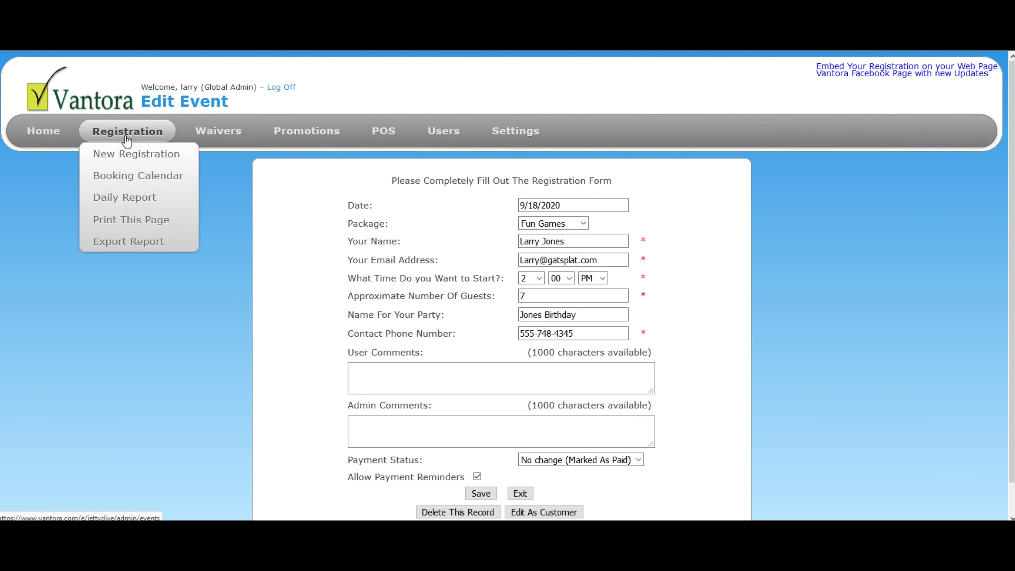
{"action": "left_click", "coordinate": [138, 175]}
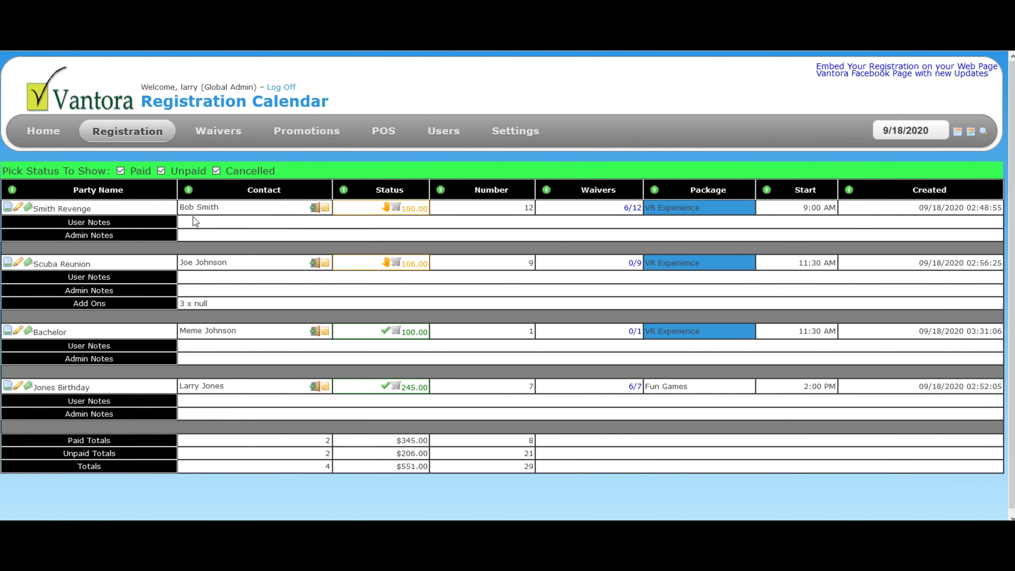
{"action": "mouse_move", "coordinate": [325, 212]}
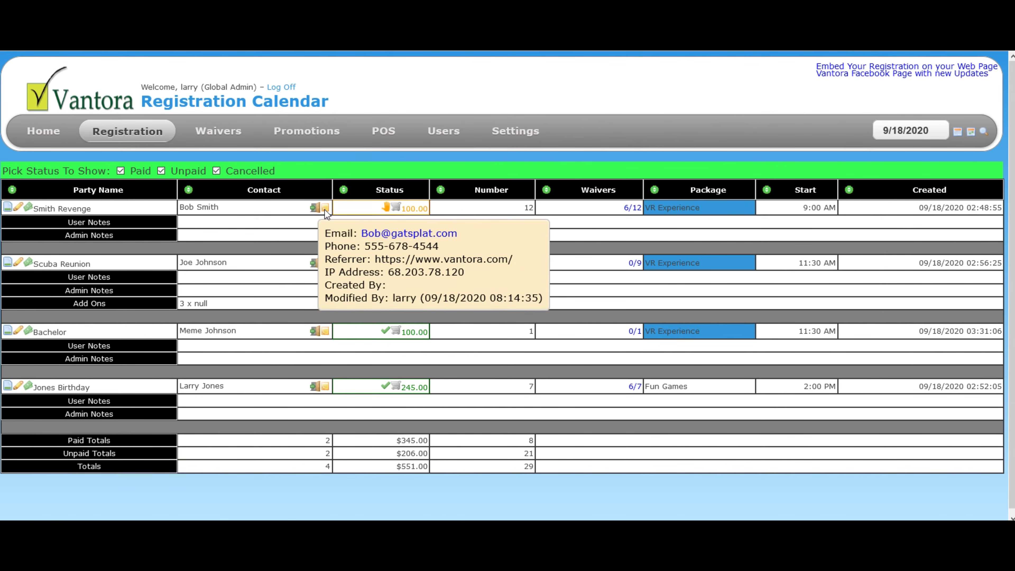
{"action": "mouse_move", "coordinate": [401, 210]}
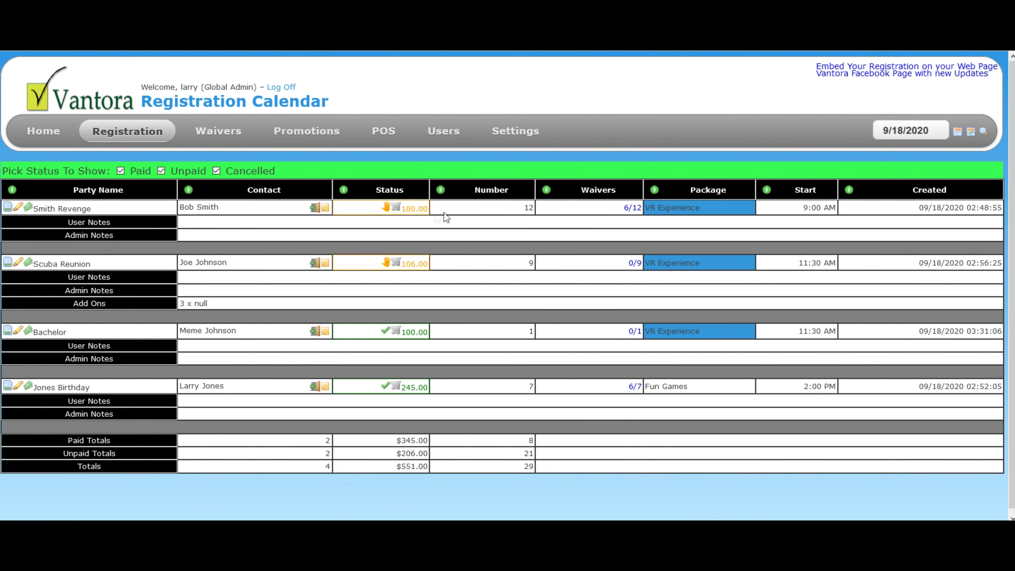
{"action": "left_click", "coordinate": [632, 208]}
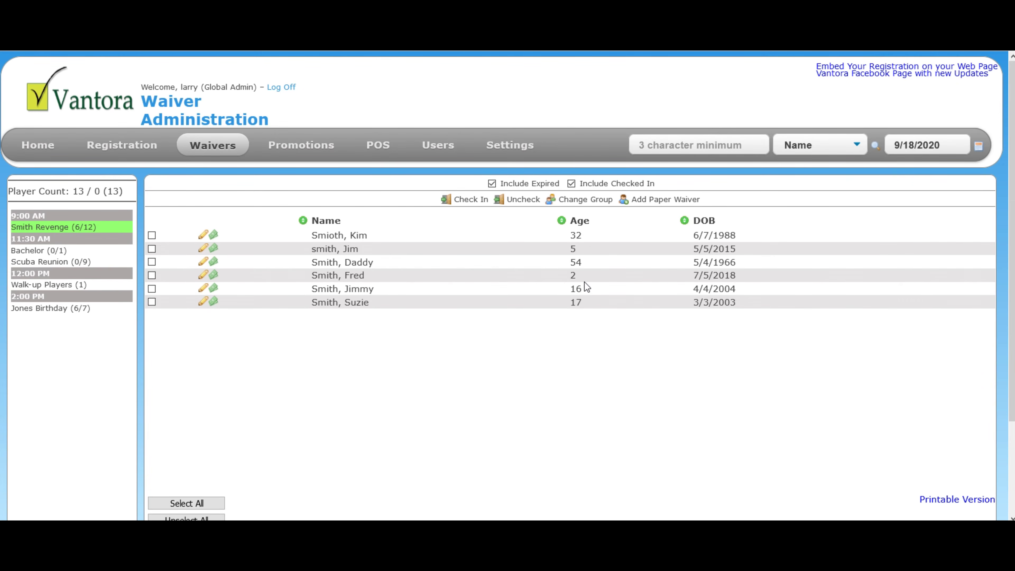
Check in every player of the Smith Revenge party except the two-year-old.
{"action": "left_click", "coordinate": [199, 503]}
{"action": "left_click", "coordinate": [152, 275]}
{"action": "left_click", "coordinate": [467, 201]}
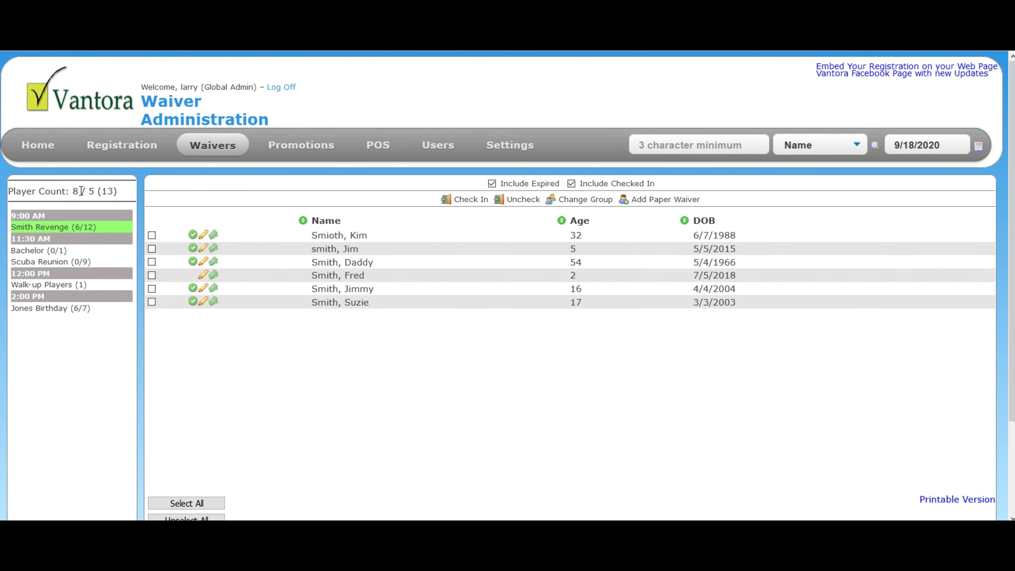
List today's players who are not checked in, hide their party names and show them again.
{"action": "mouse_move", "coordinate": [110, 197]}
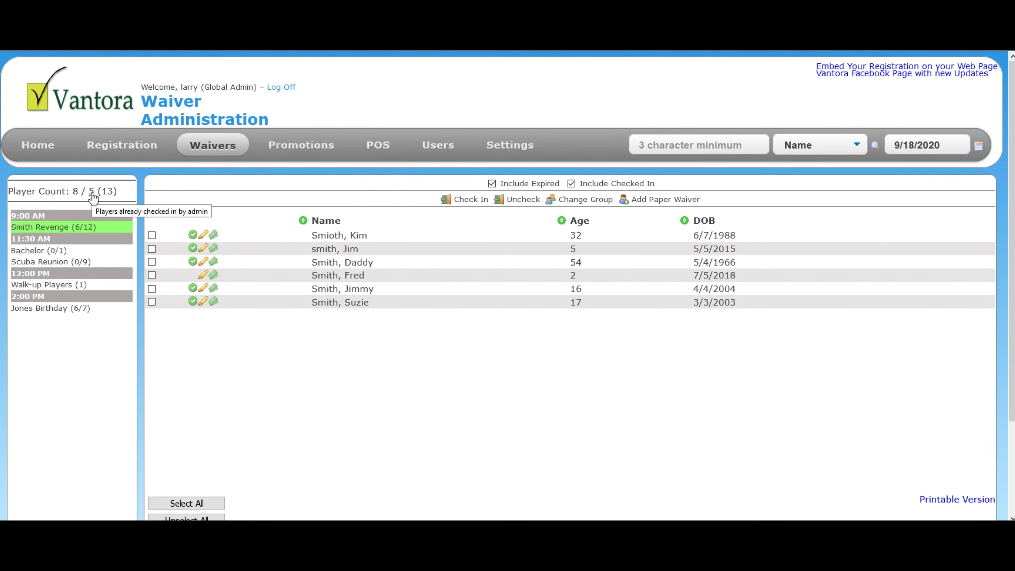
{"action": "left_click", "coordinate": [78, 195]}
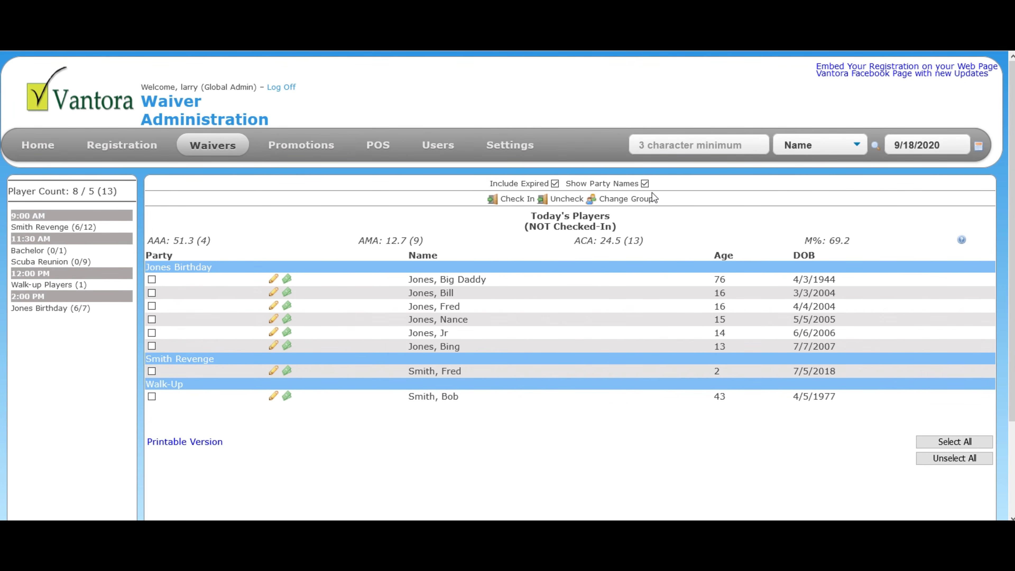
{"action": "left_click", "coordinate": [645, 184]}
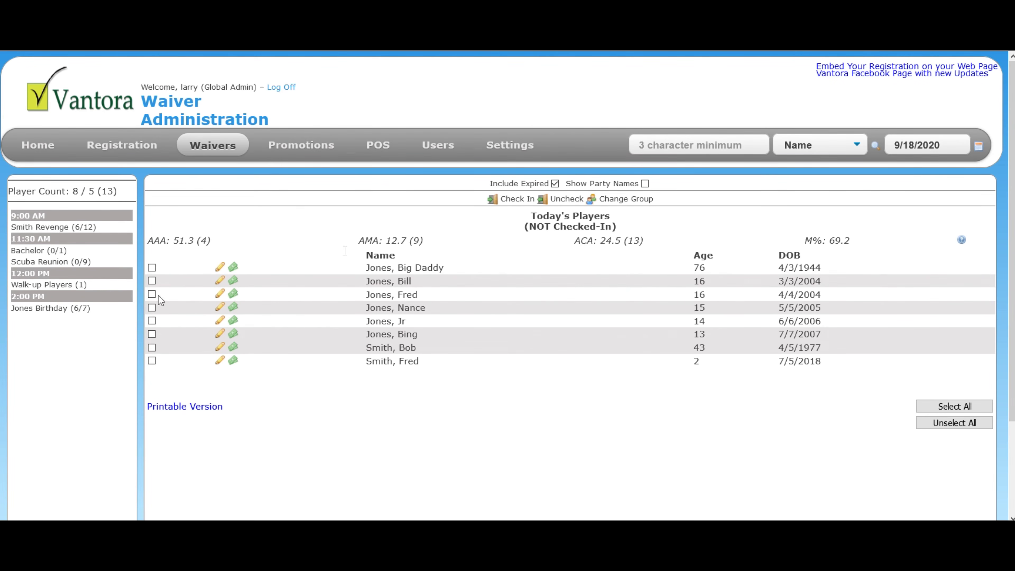
{"action": "left_click", "coordinate": [645, 183]}
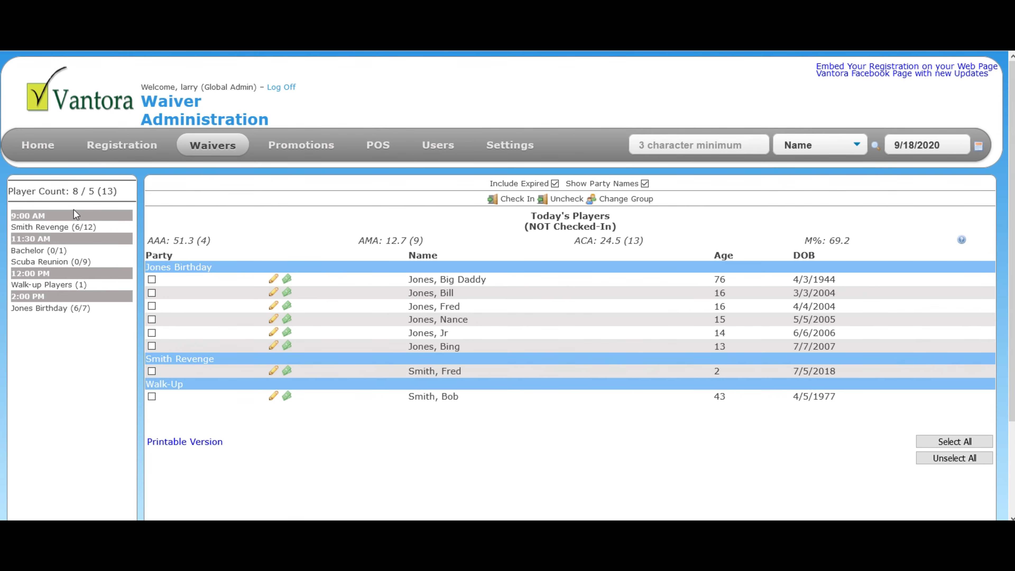
List all of today's players, read the explanation of the age averages and look through the parties.
{"action": "left_click", "coordinate": [110, 194]}
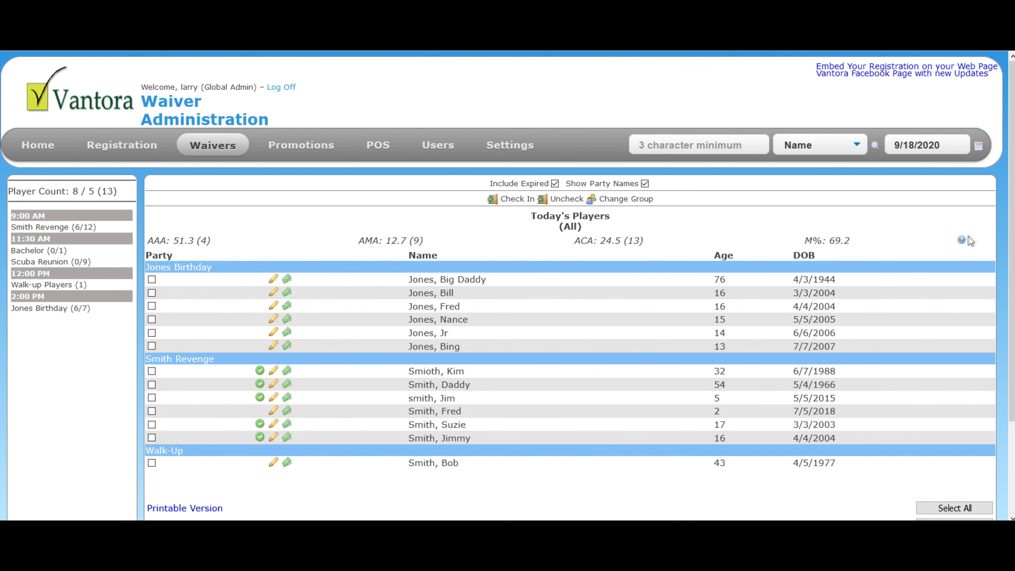
{"action": "mouse_move", "coordinate": [963, 241]}
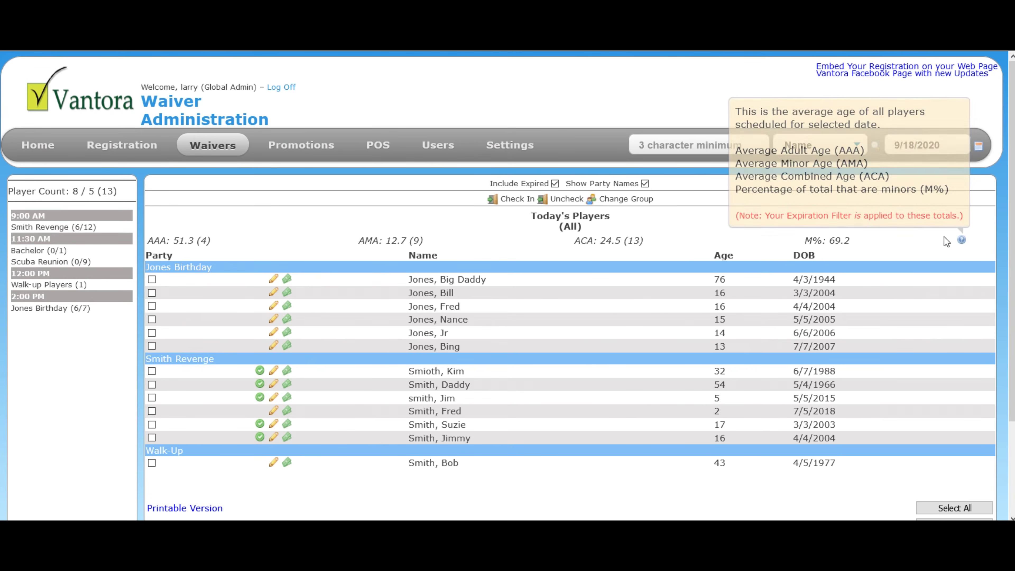
{"action": "scroll", "coordinate": [517, 301], "scroll_direction": "down", "scroll_amount": 3}
{"action": "scroll", "coordinate": [517, 302], "scroll_direction": "up", "scroll_amount": 3}
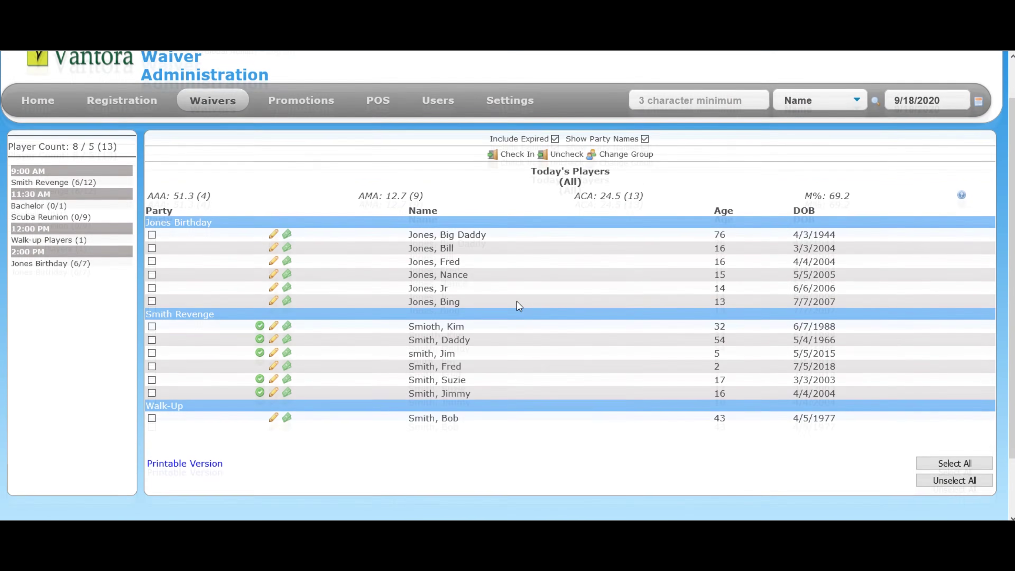
{"action": "scroll", "coordinate": [581, 275], "scroll_direction": "down", "scroll_amount": 5}
{"action": "scroll", "coordinate": [582, 274], "scroll_direction": "up", "scroll_amount": 3}
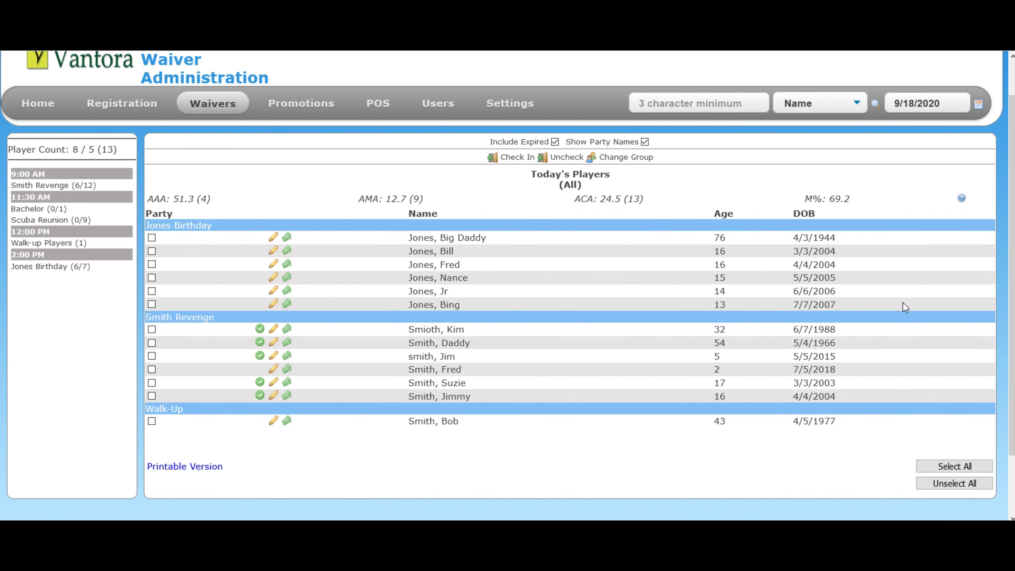
Return to the registration calendar and check in the Smith Revenge reservation.
{"action": "mouse_move", "coordinate": [121, 109]}
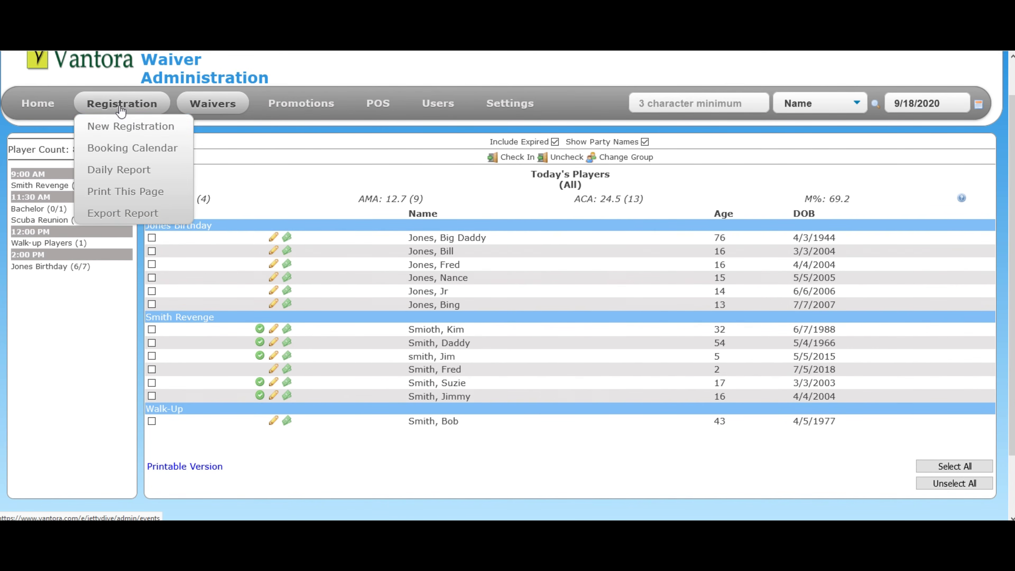
{"action": "left_click", "coordinate": [124, 127]}
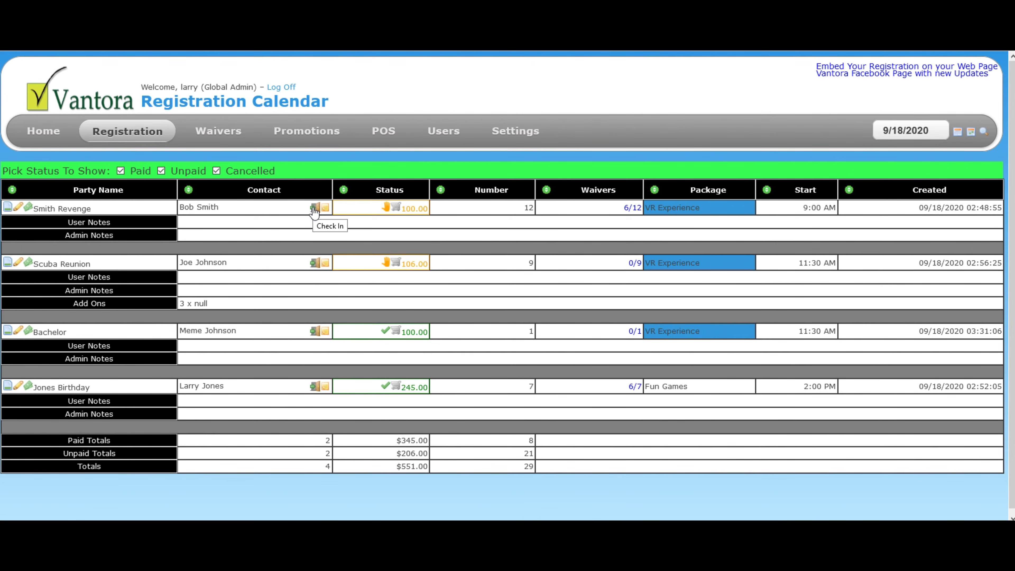
{"action": "mouse_move", "coordinate": [323, 210]}
{"action": "left_click", "coordinate": [315, 208]}
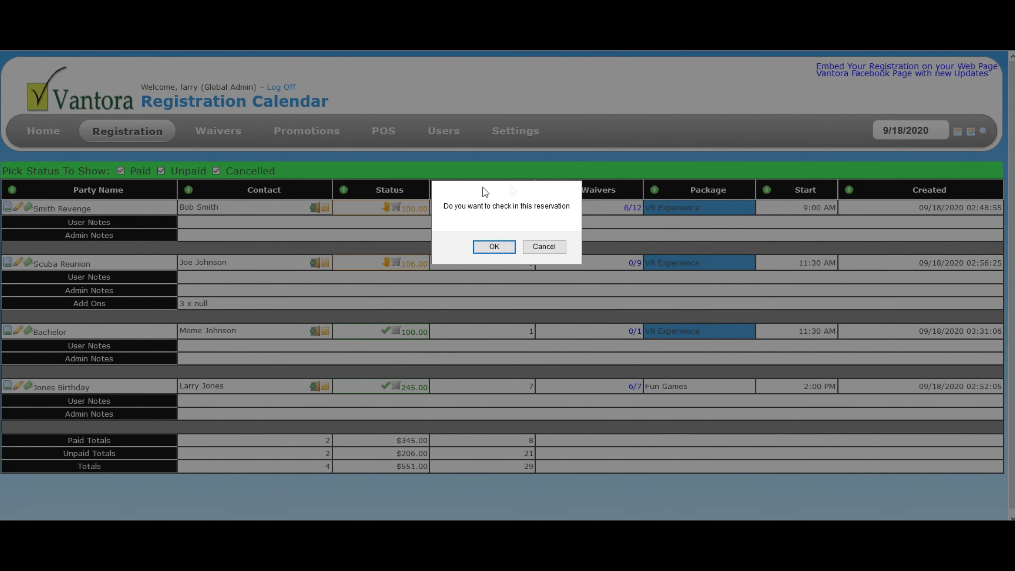
{"action": "left_click", "coordinate": [495, 247]}
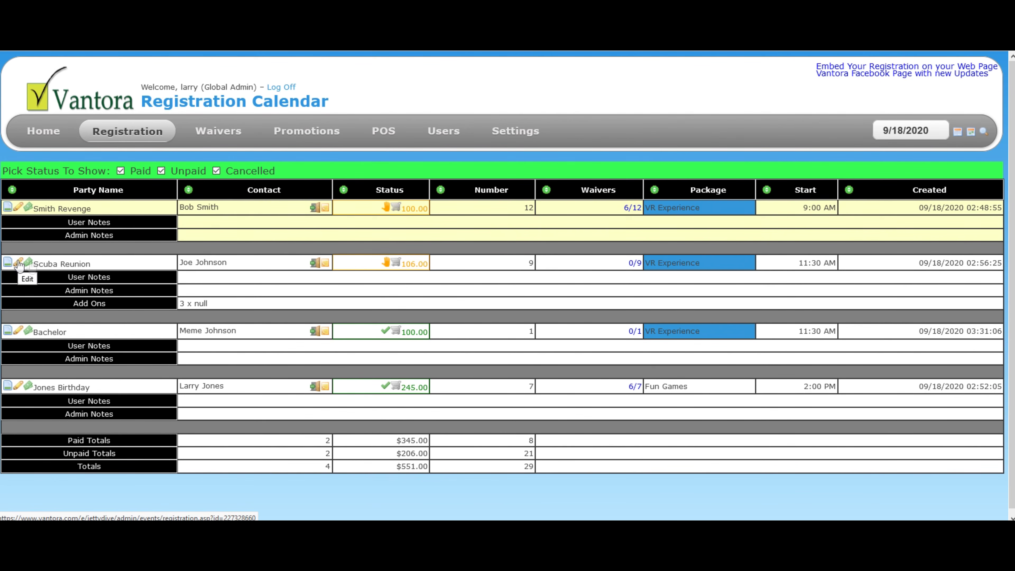
Check in the Scuba Reunion reservation and open its list of waivers.
{"action": "left_click", "coordinate": [314, 264]}
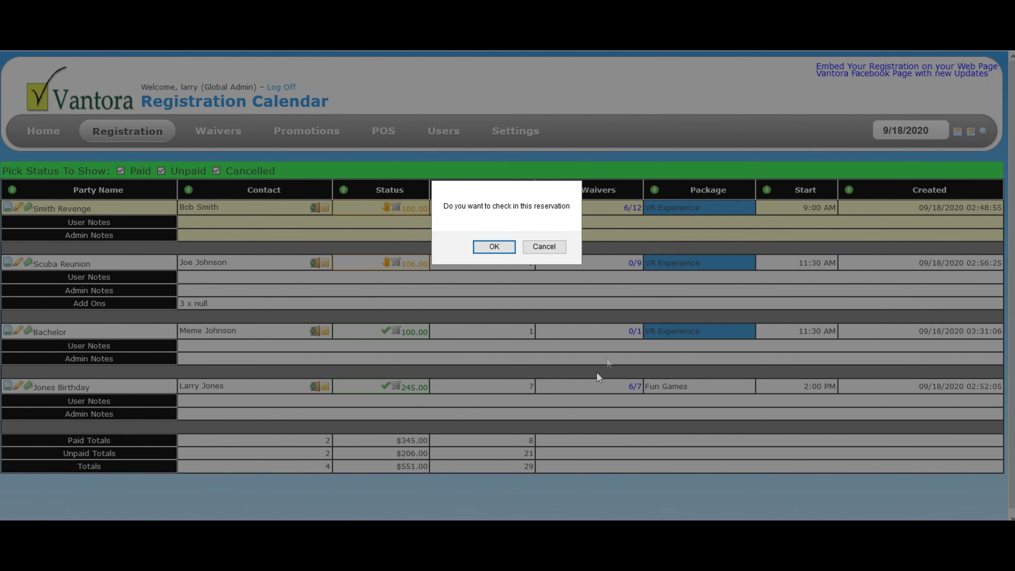
{"action": "left_click", "coordinate": [502, 248]}
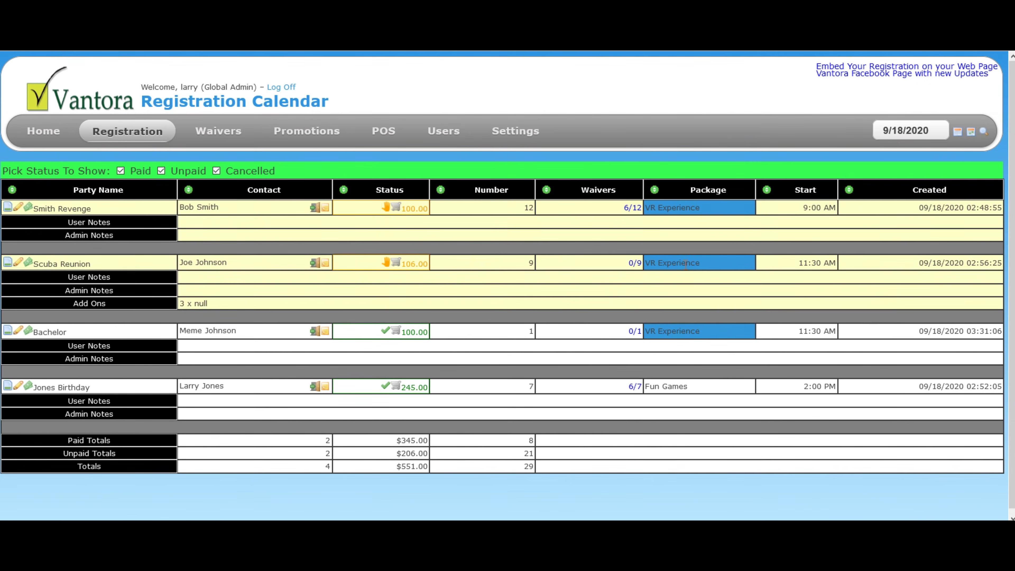
{"action": "left_click", "coordinate": [635, 263]}
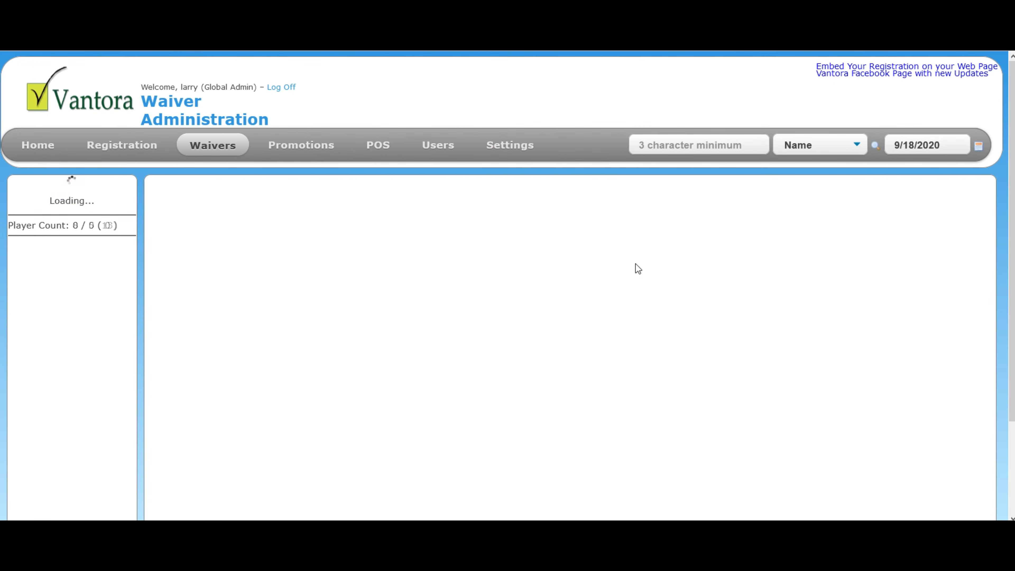
Search the waivers by name for the Scuba Reunion contact, using the first name and then the first three letters of the surname.
{"action": "mouse_move", "coordinate": [289, 143]}
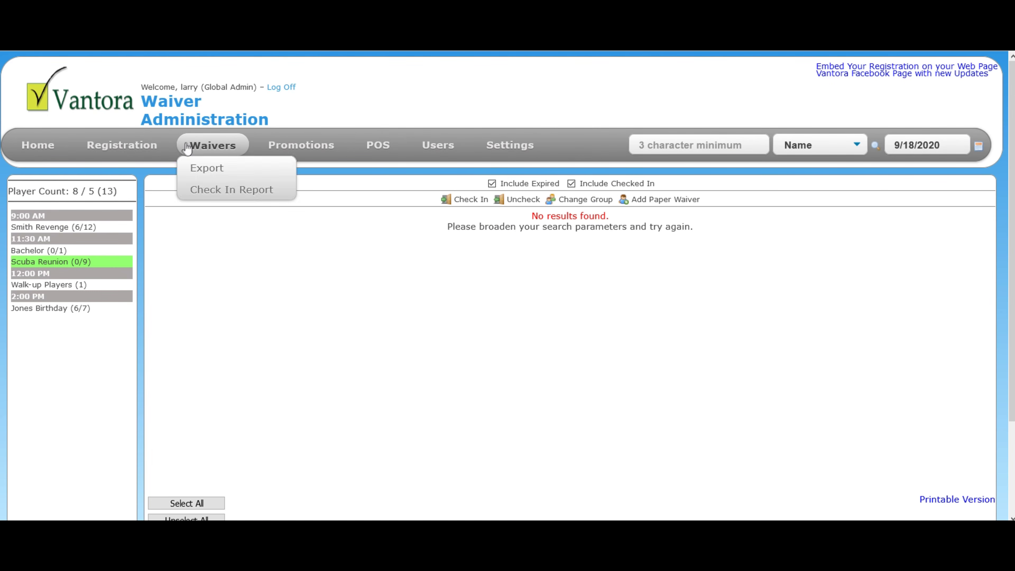
{"action": "left_click", "coordinate": [679, 149]}
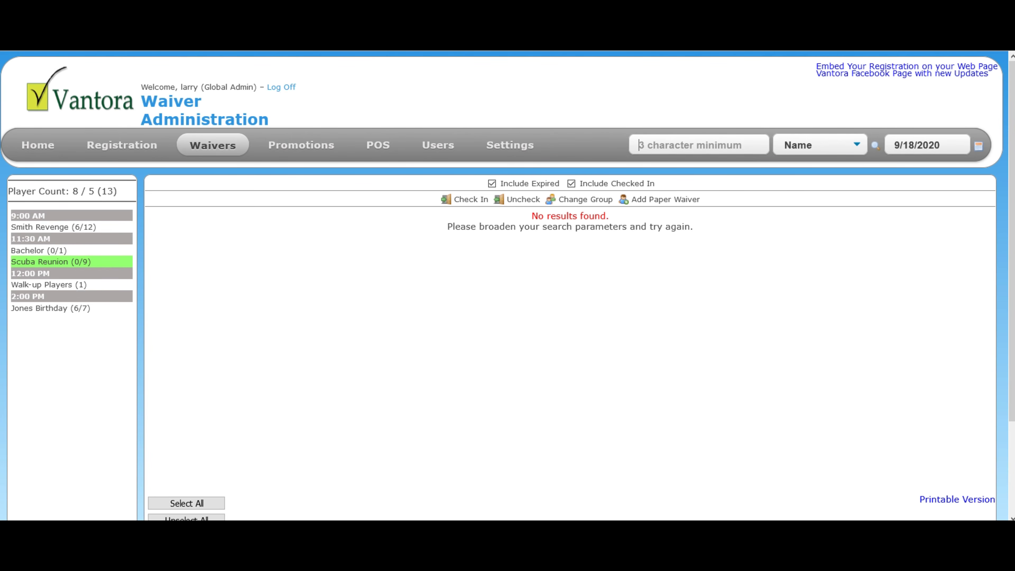
{"action": "type", "text": "joe"}
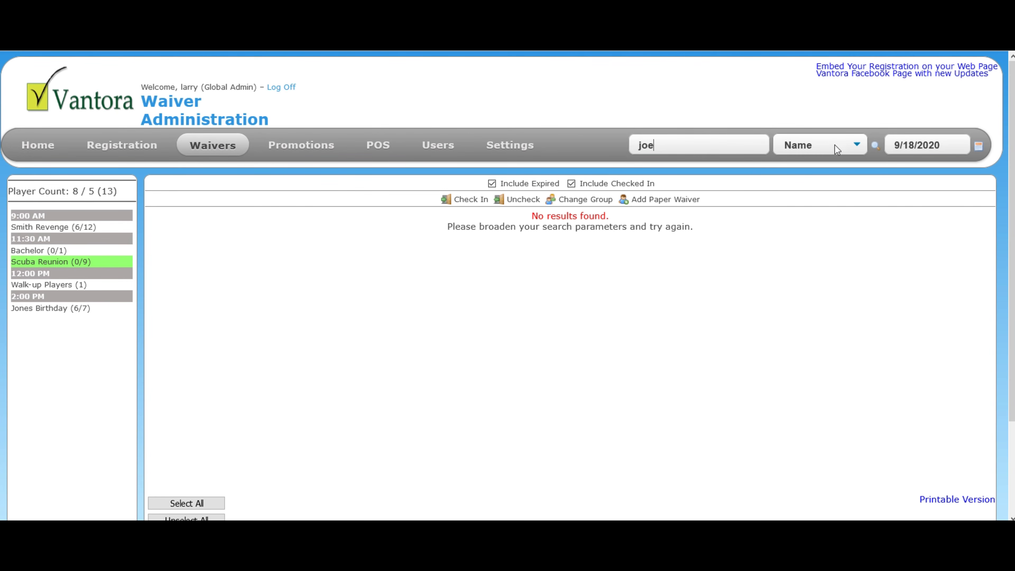
{"action": "left_click", "coordinate": [855, 148]}
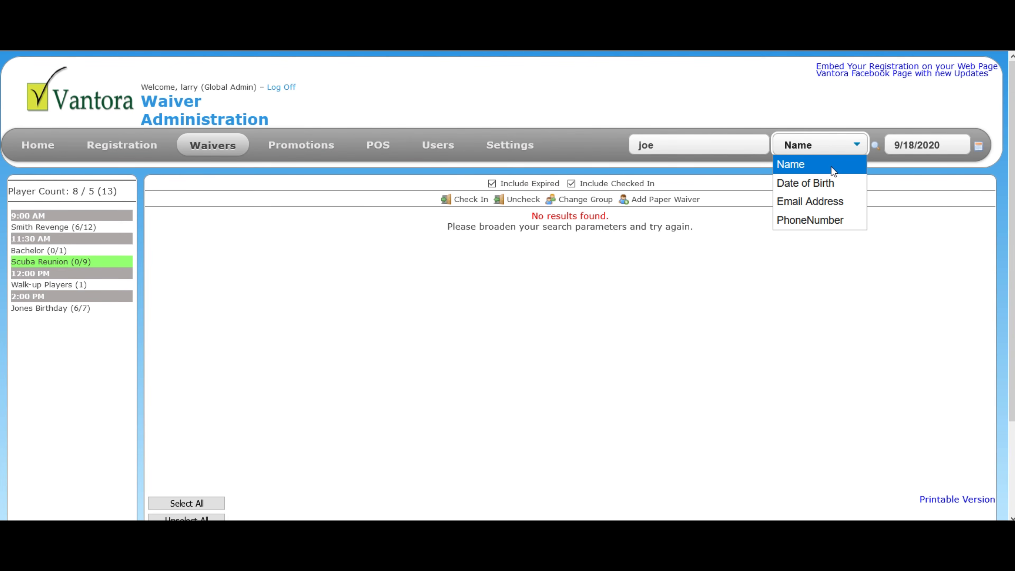
{"action": "left_click", "coordinate": [746, 150]}
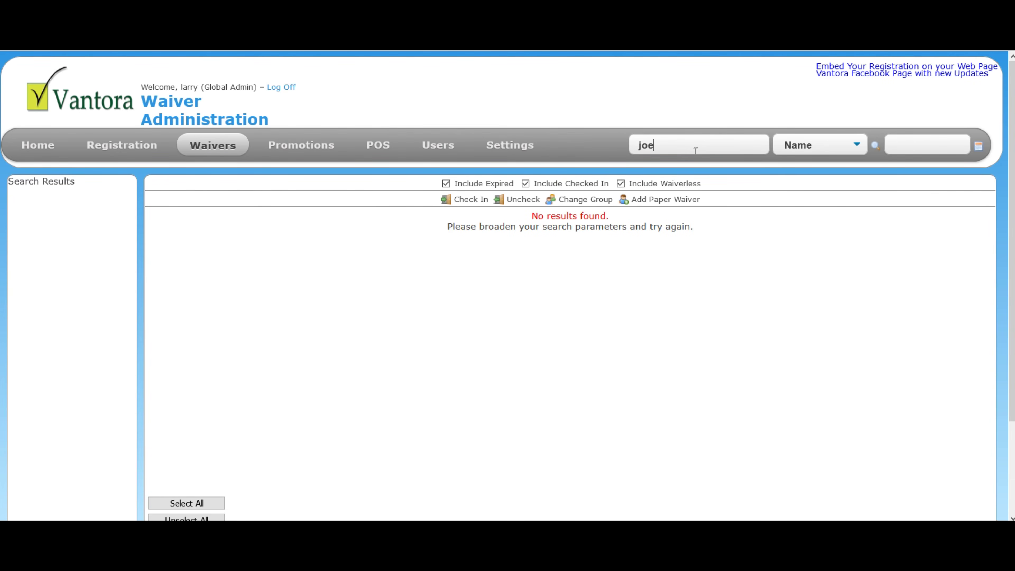
{"action": "mouse_move", "coordinate": [529, 148]}
{"action": "type", "text": "joh"}
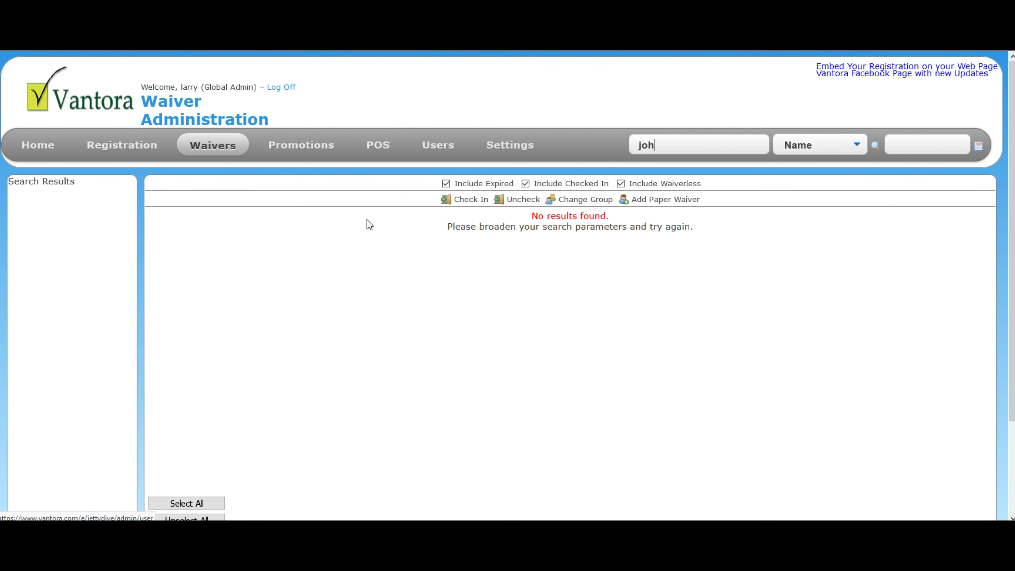
{"action": "scroll", "coordinate": [748, 307], "scroll_direction": "down", "scroll_amount": 3}
{"action": "scroll", "coordinate": [749, 308], "scroll_direction": "up", "scroll_amount": 3}
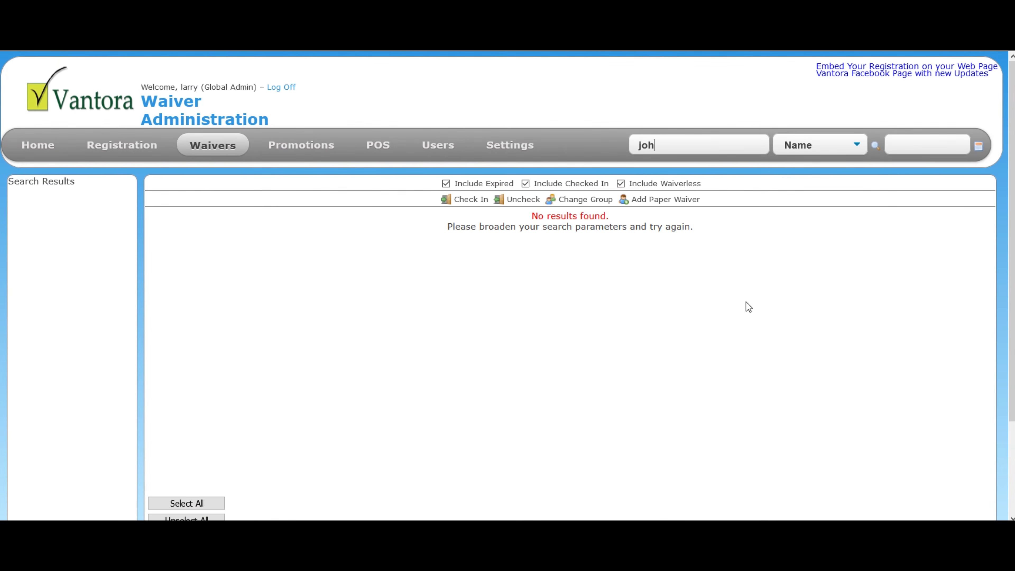
{"action": "left_click", "coordinate": [681, 142]}
{"action": "type", "text": "jon"}
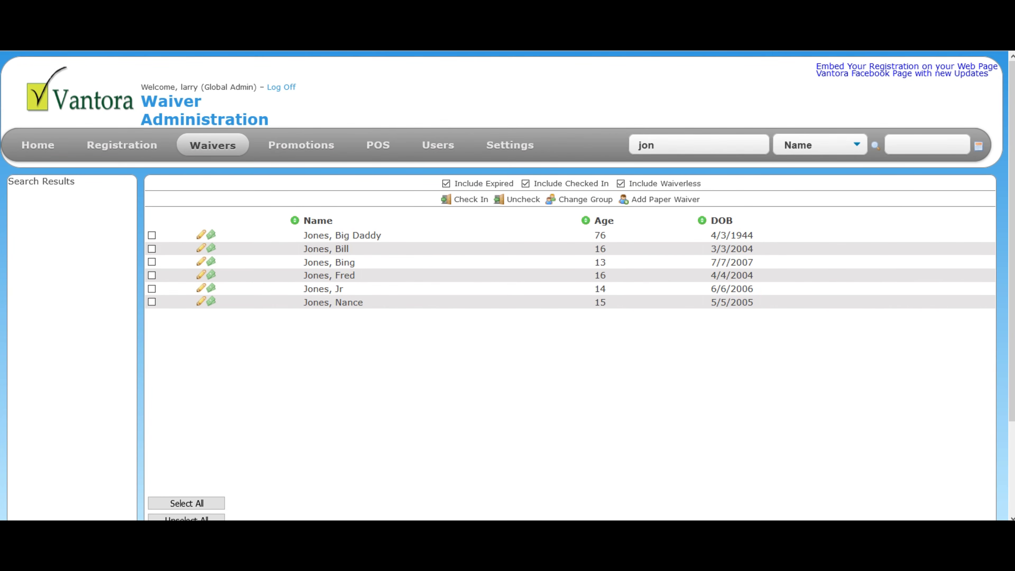
{"action": "type", "text": "es b"}
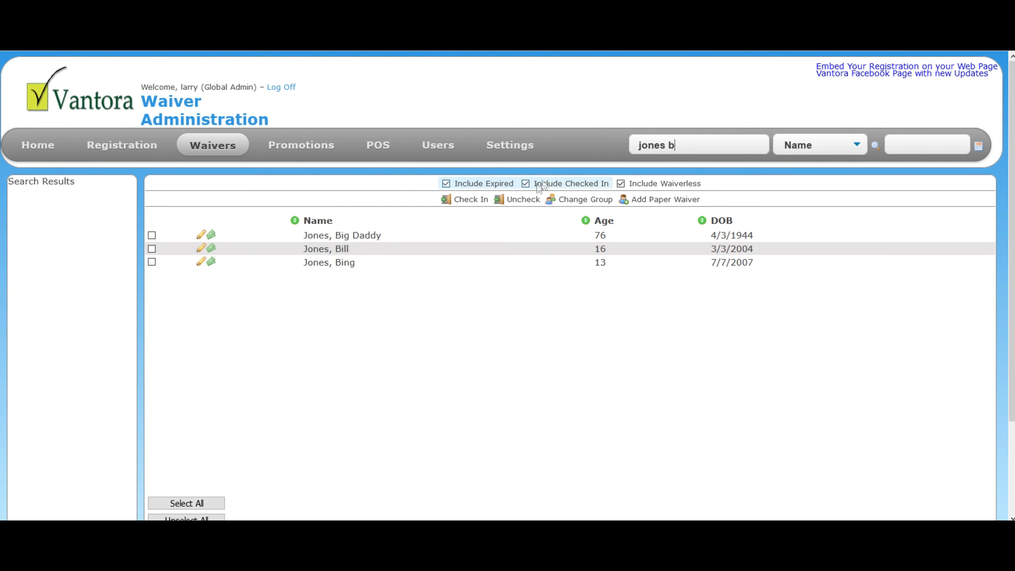
{"action": "left_click", "coordinate": [152, 235]}
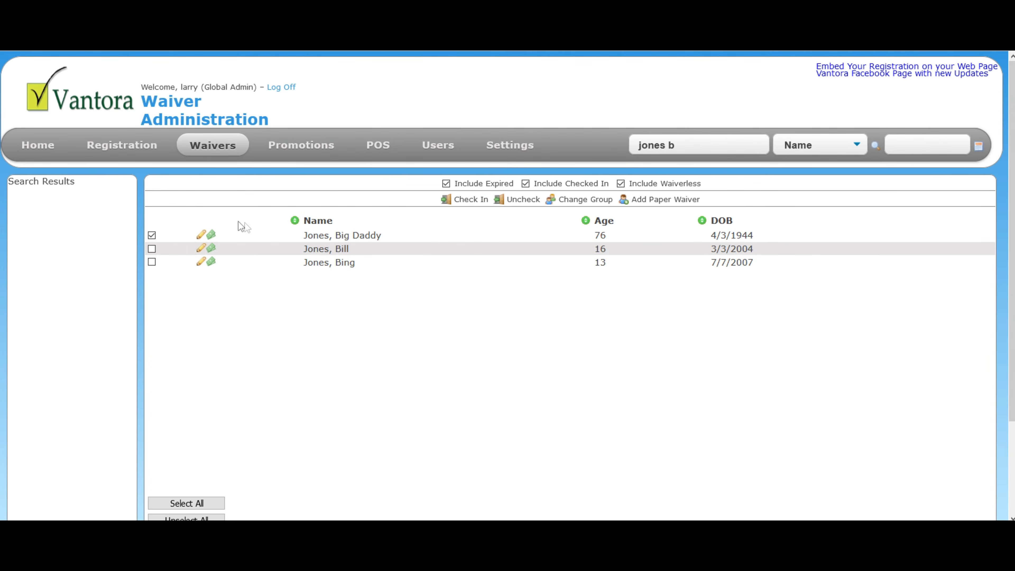
{"action": "left_click", "coordinate": [471, 199]}
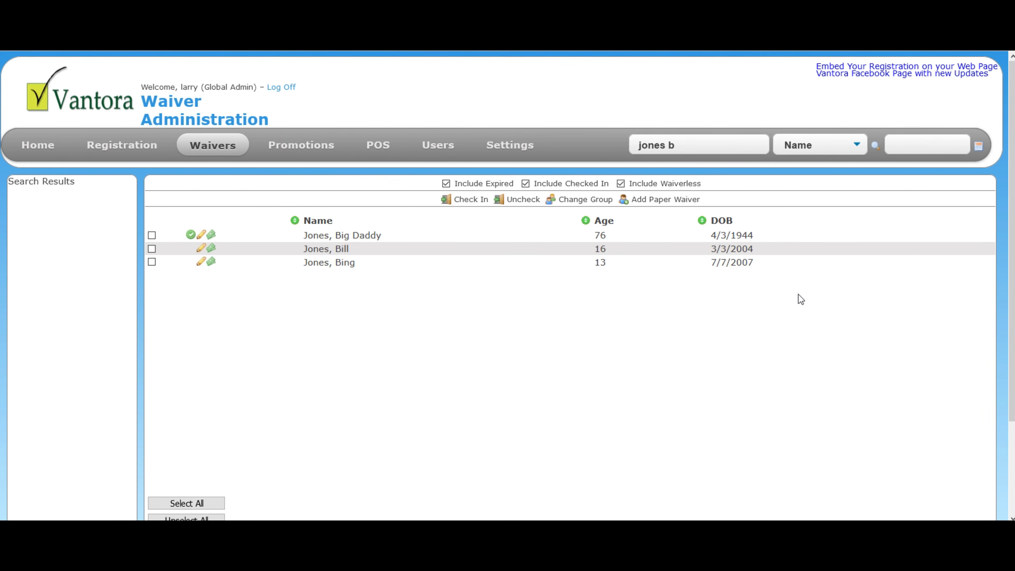
Open the checked-in player's record and look through the contact details, admin notes and waiver sections.
{"action": "left_click", "coordinate": [200, 234]}
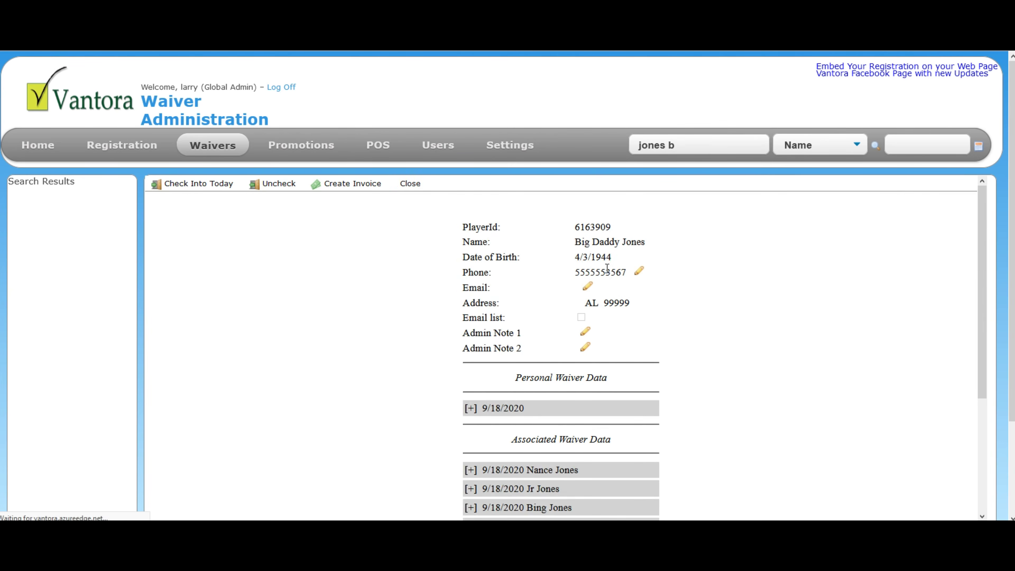
{"action": "scroll", "coordinate": [784, 254], "scroll_direction": "down", "scroll_amount": 1}
{"action": "scroll", "coordinate": [784, 254], "scroll_direction": "down", "scroll_amount": 2}
{"action": "scroll", "coordinate": [746, 266], "scroll_direction": "up", "scroll_amount": 2}
{"action": "scroll", "coordinate": [746, 266], "scroll_direction": "up", "scroll_amount": 3}
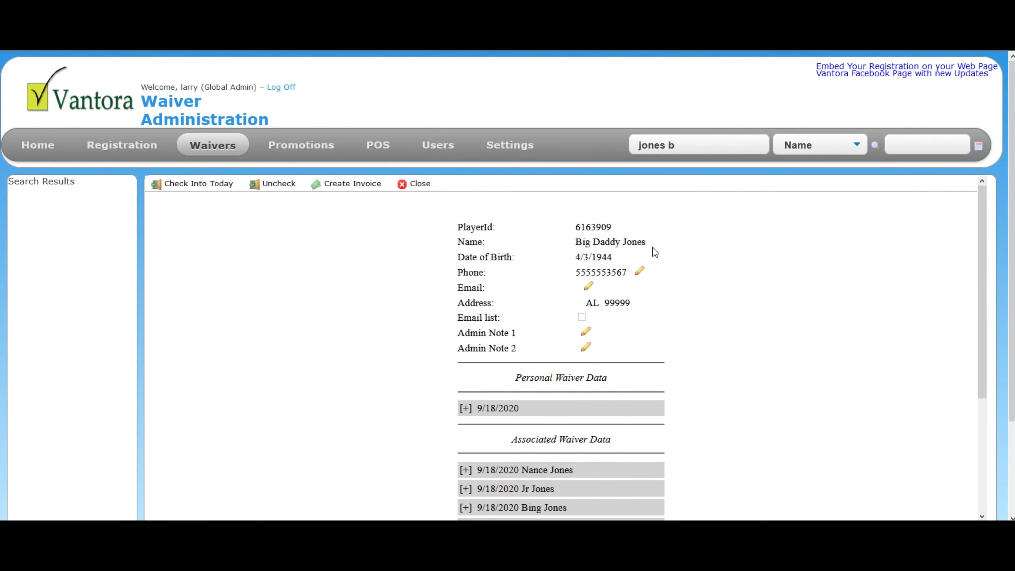
{"action": "scroll", "coordinate": [653, 248], "scroll_direction": "down", "scroll_amount": 3}
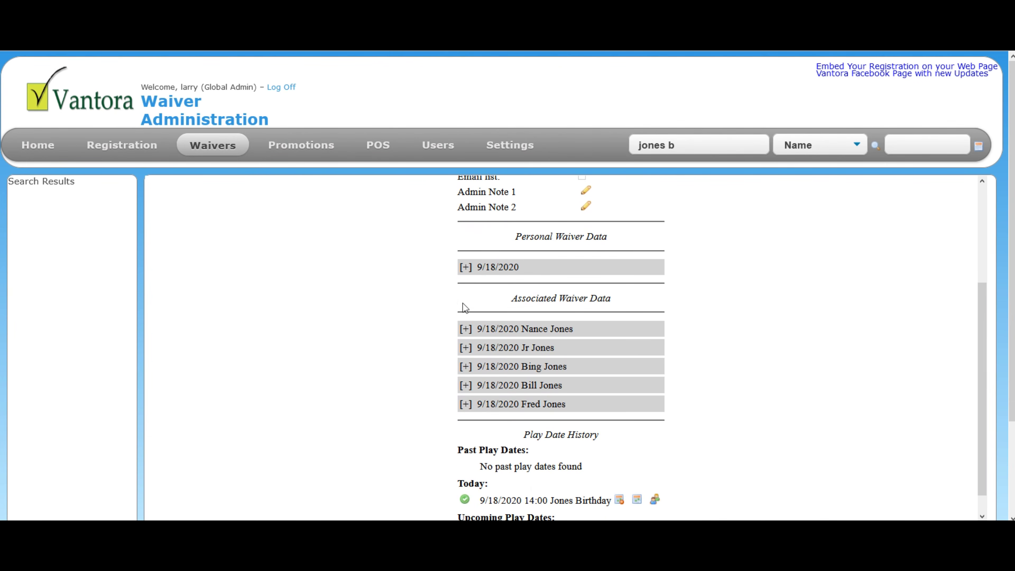
Expand the player's personal waiver from 9/18/2020 and review its signature, the associated waivers and the play date history.
{"action": "left_click", "coordinate": [465, 267]}
{"action": "scroll", "coordinate": [822, 316], "scroll_direction": "down", "scroll_amount": 5}
{"action": "scroll", "coordinate": [626, 331], "scroll_direction": "up", "scroll_amount": 4}
{"action": "scroll", "coordinate": [688, 313], "scroll_direction": "down", "scroll_amount": 2}
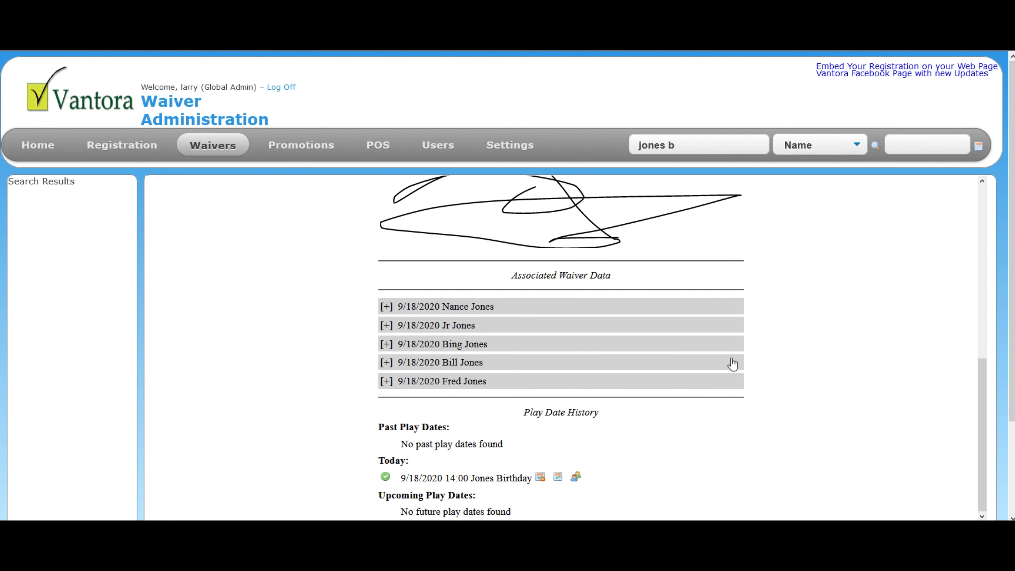
{"action": "scroll", "coordinate": [731, 363], "scroll_direction": "down", "scroll_amount": 3}
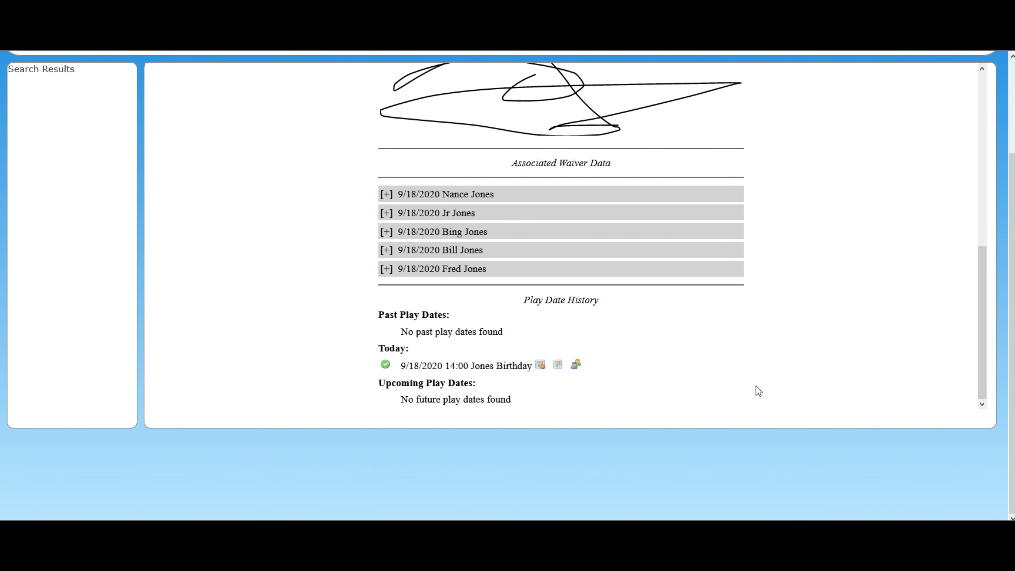
{"action": "scroll", "coordinate": [756, 386], "scroll_direction": "up", "scroll_amount": 3}
{"action": "scroll", "coordinate": [759, 383], "scroll_direction": "up", "scroll_amount": 2}
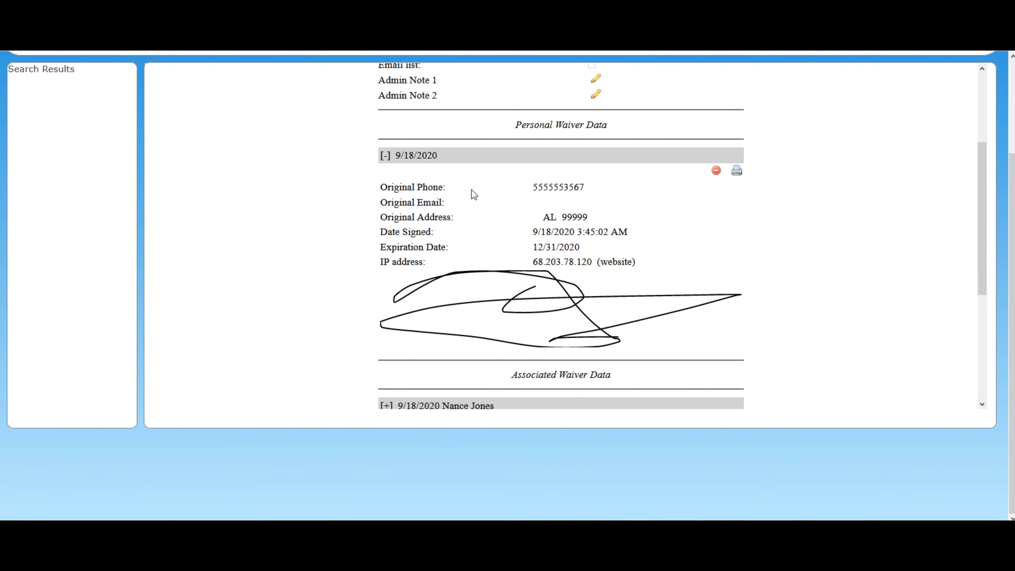
Open the printable version of the player's waiver and view the participant details and signature at its end.
{"action": "left_click", "coordinate": [737, 172]}
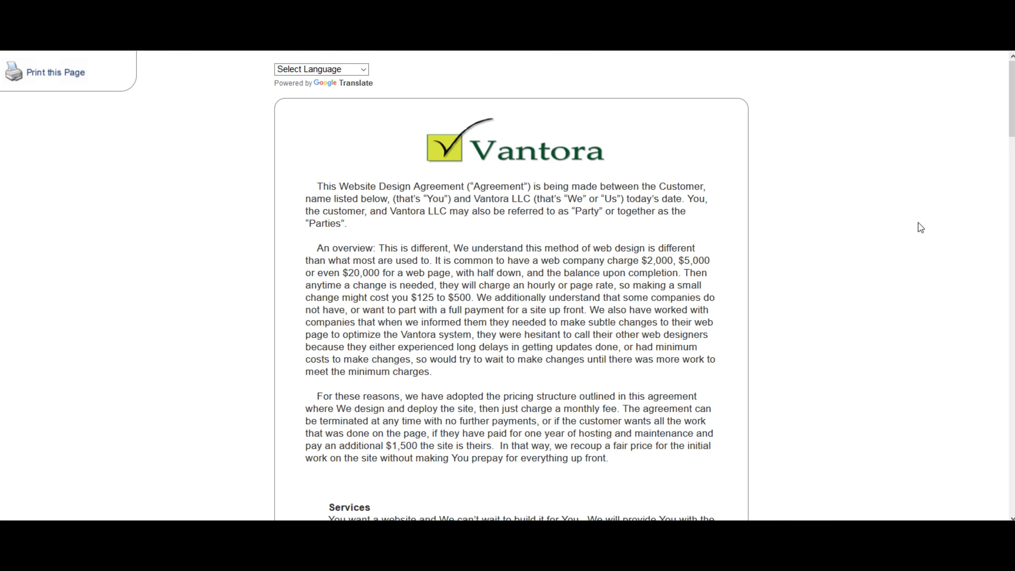
{"action": "scroll", "coordinate": [589, 196], "scroll_direction": "down", "scroll_amount": 20}
{"action": "scroll", "coordinate": [591, 198], "scroll_direction": "down", "scroll_amount": 15}
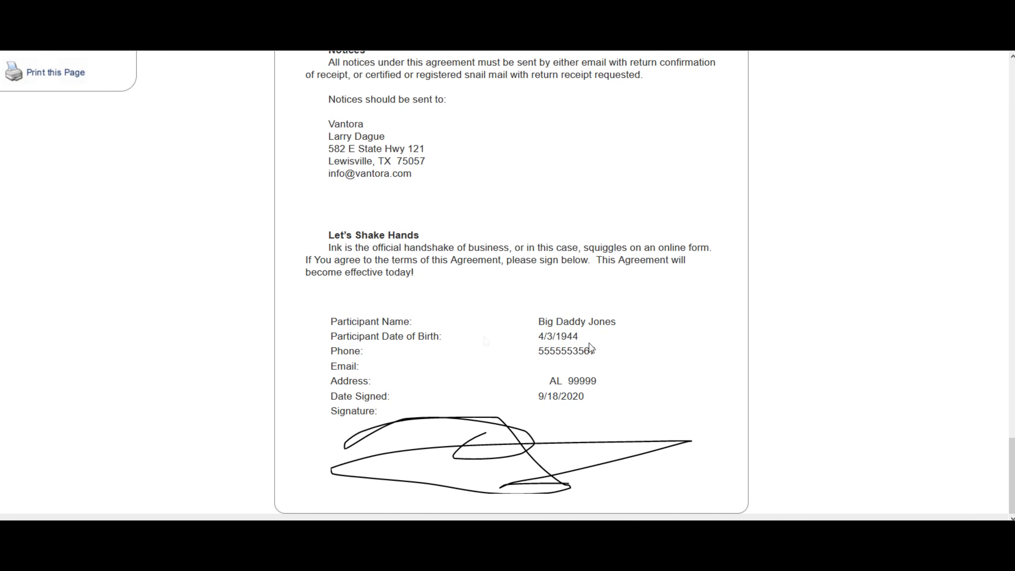
Close the printable waiver and return to the registration calendar for 9/18/2020.
{"action": "scroll", "coordinate": [849, 327], "scroll_direction": "up", "scroll_amount": 10}
{"action": "scroll", "coordinate": [849, 327], "scroll_direction": "up", "scroll_amount": 10}
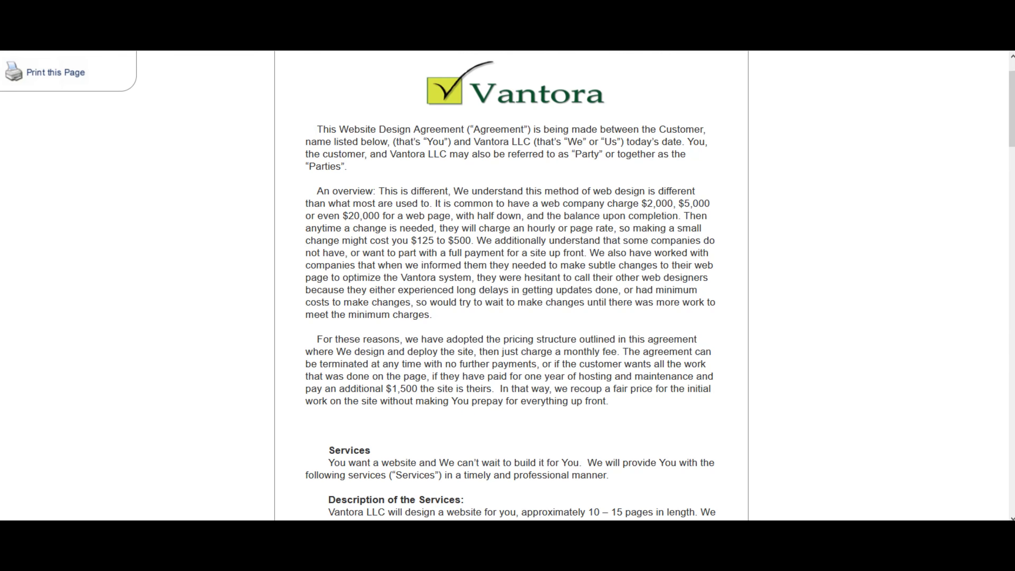
{"action": "key", "text": "ctrl+w"}
{"action": "scroll", "coordinate": [588, 242], "scroll_direction": "up", "scroll_amount": 6}
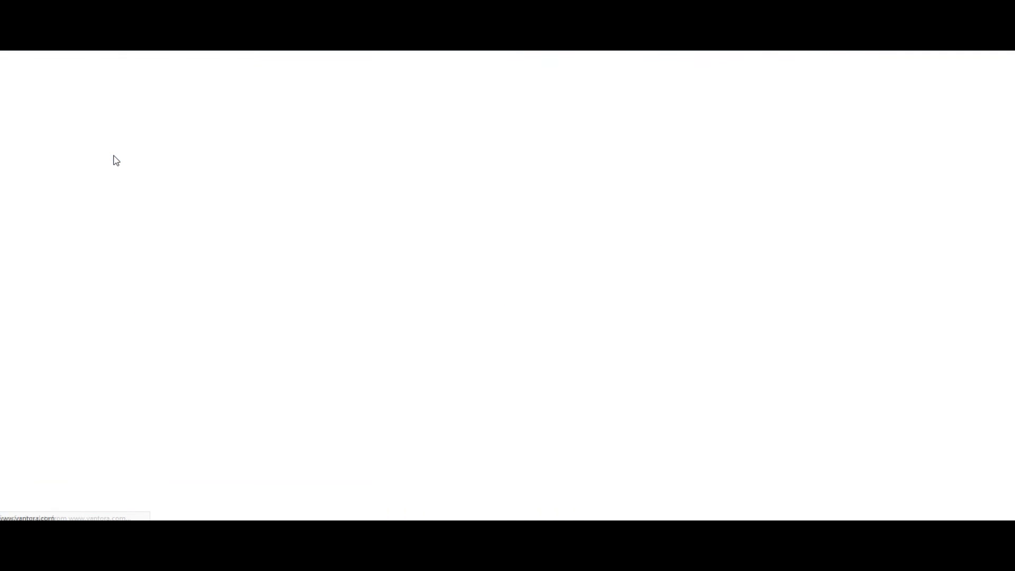
{"action": "left_click", "coordinate": [114, 157]}
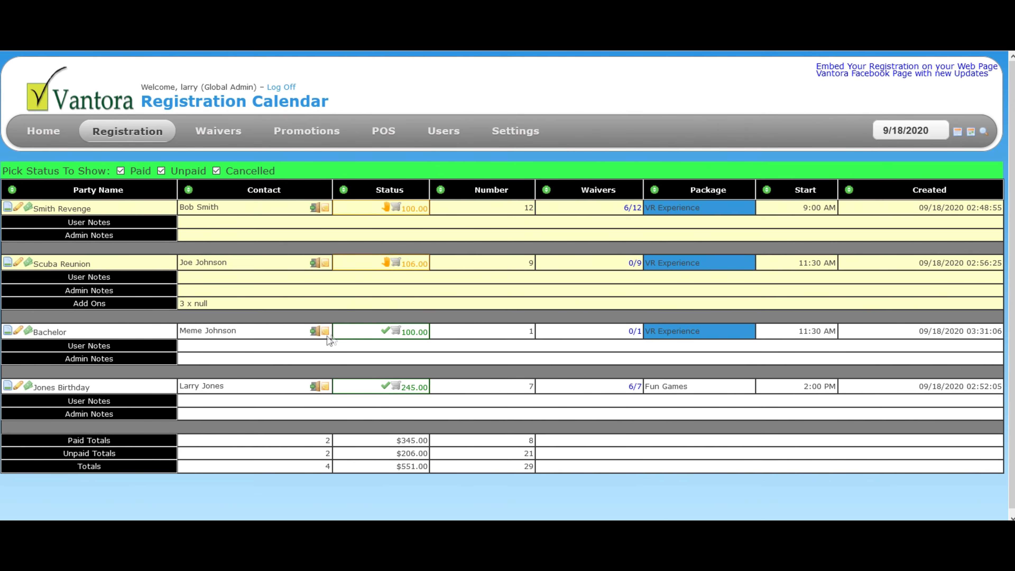
Check in the Bachelor and Jones Birthday reservations on the registration calendar.
{"action": "left_click", "coordinate": [316, 333]}
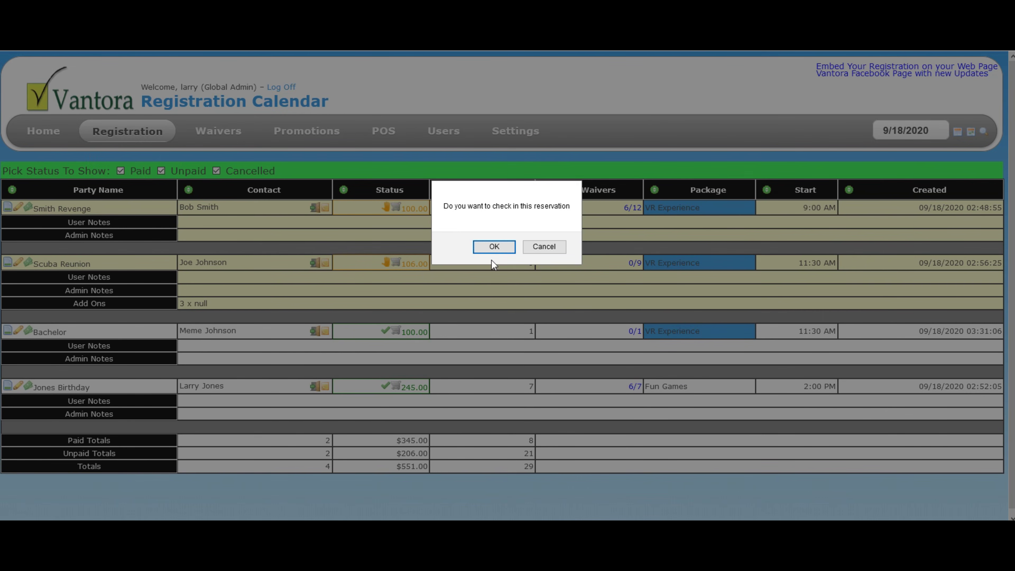
{"action": "left_click", "coordinate": [488, 249]}
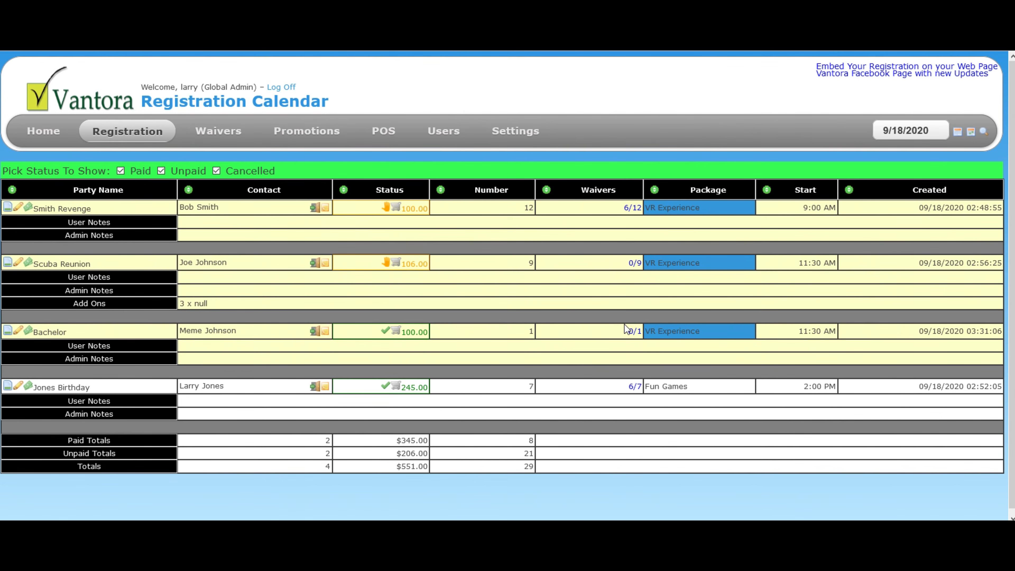
{"action": "left_click", "coordinate": [315, 387]}
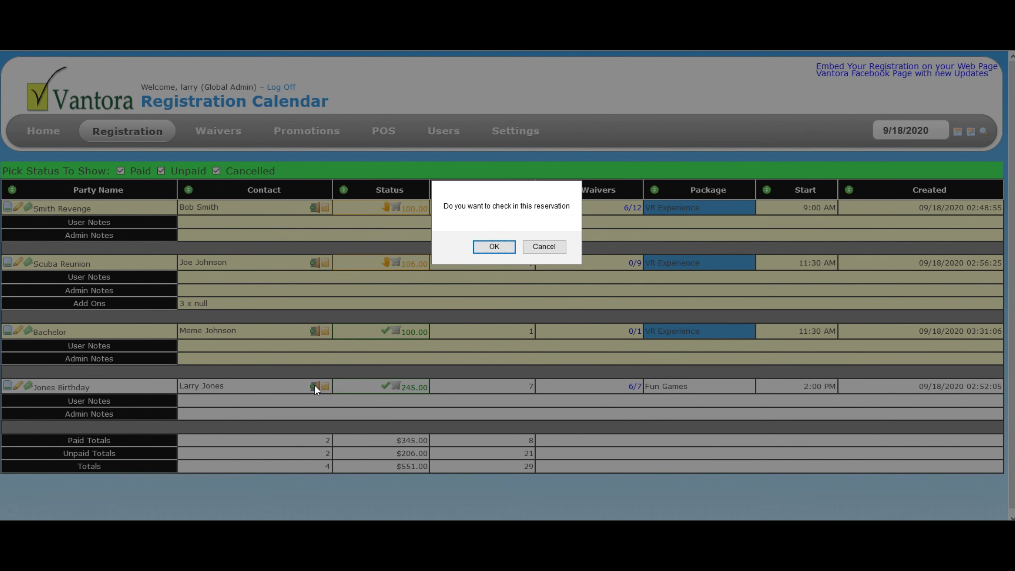
{"action": "left_click", "coordinate": [501, 245]}
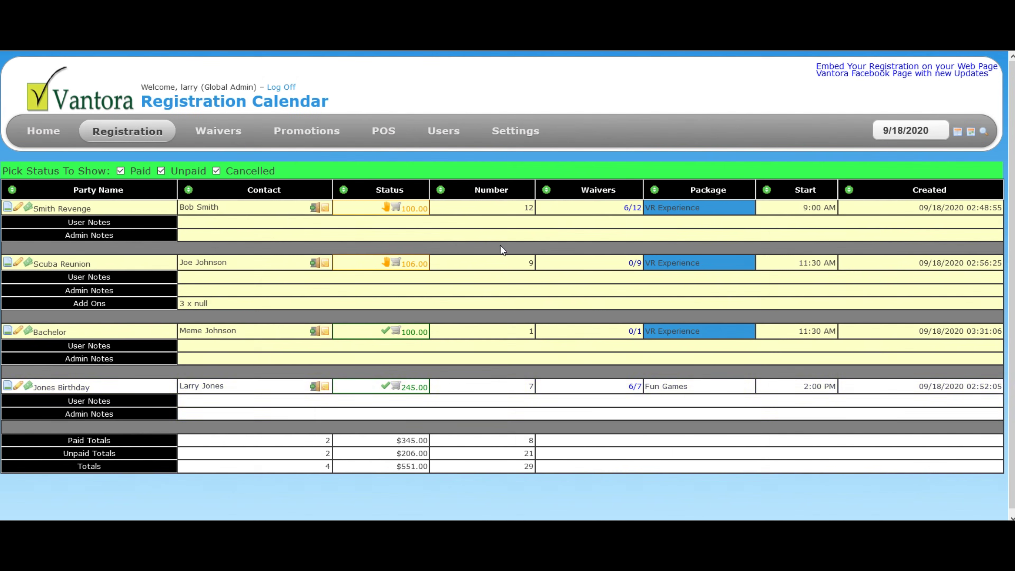
Open the waivers of the Jones Birthday reservation, select all of its players and check them in.
{"action": "left_click", "coordinate": [635, 387]}
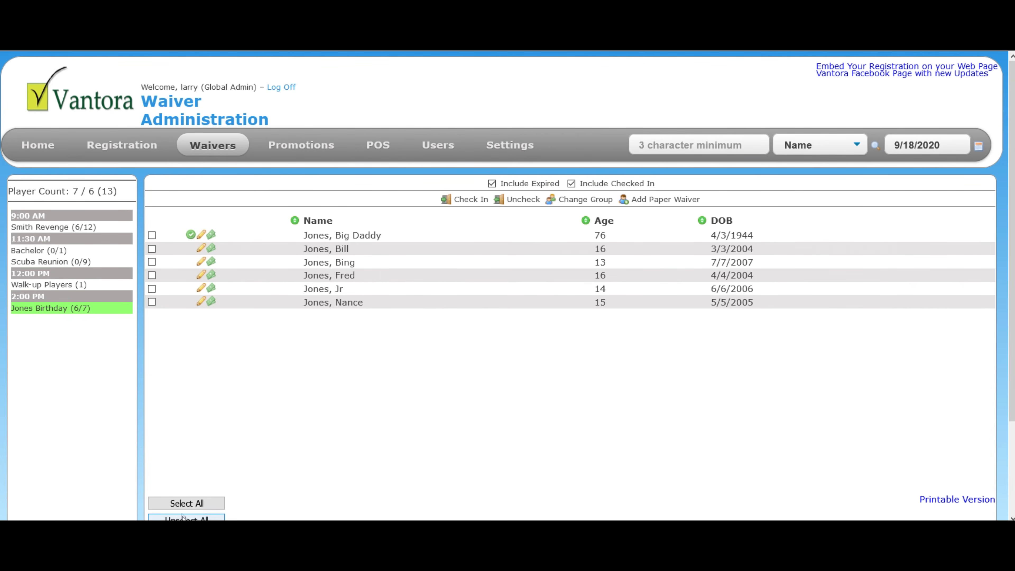
{"action": "left_click", "coordinate": [186, 502]}
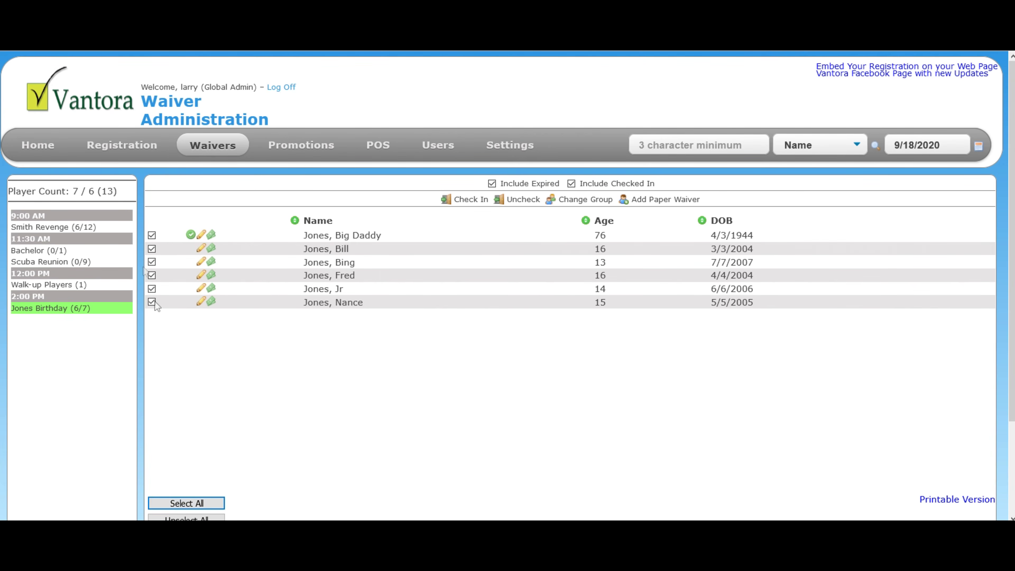
{"action": "left_click", "coordinate": [464, 200]}
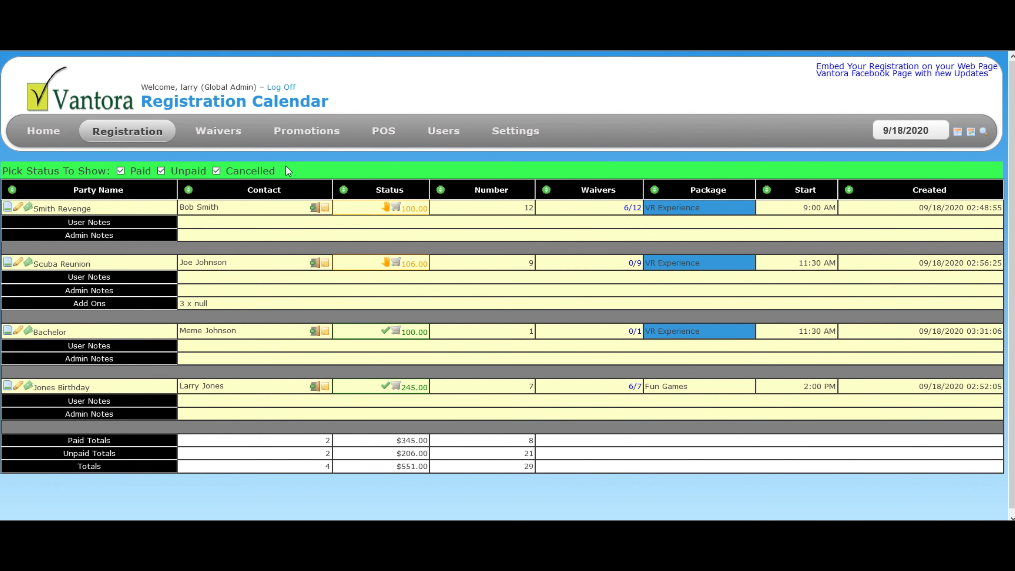
Reverse the check-in of the 9:00 AM Smith Revenge reservation on the registration calendar.
{"action": "mouse_move", "coordinate": [529, 147]}
{"action": "mouse_move", "coordinate": [327, 210]}
{"action": "left_click", "coordinate": [315, 208]}
{"action": "left_click", "coordinate": [501, 244]}
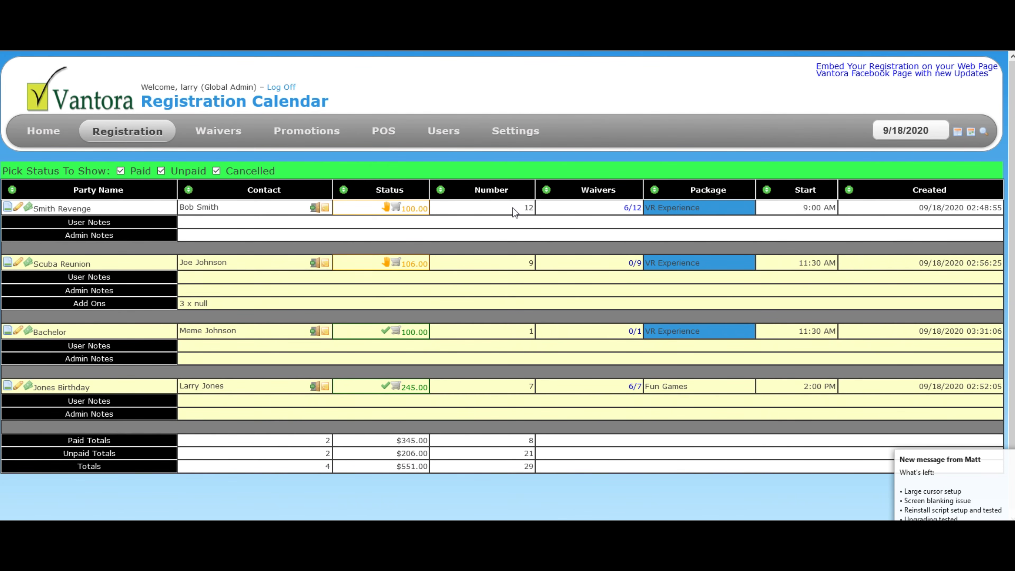
Open the new direct message in Slack and switch back to the Vantora admin site.
{"action": "left_click", "coordinate": [956, 486]}
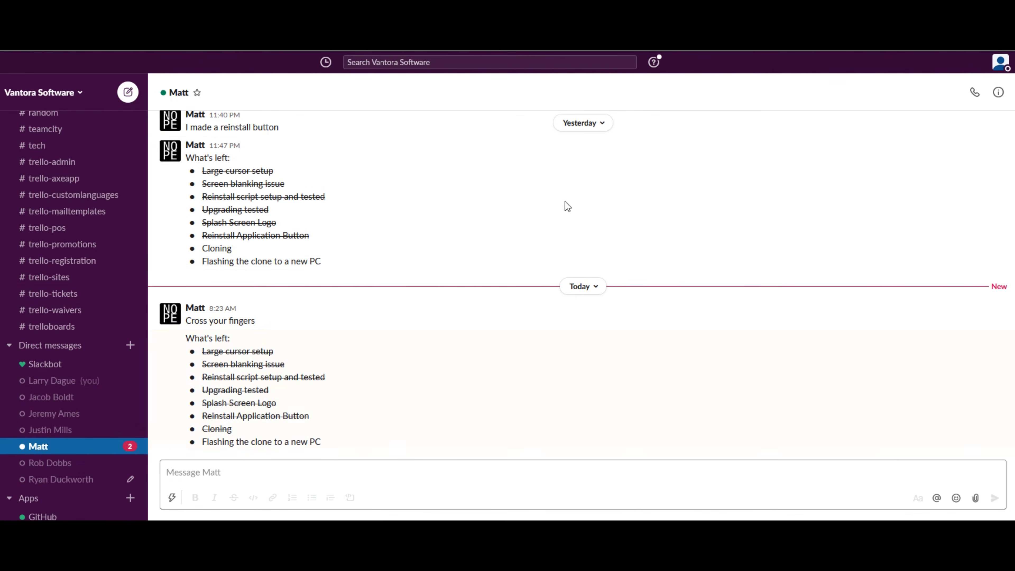
{"action": "key", "text": "alt+Tab"}
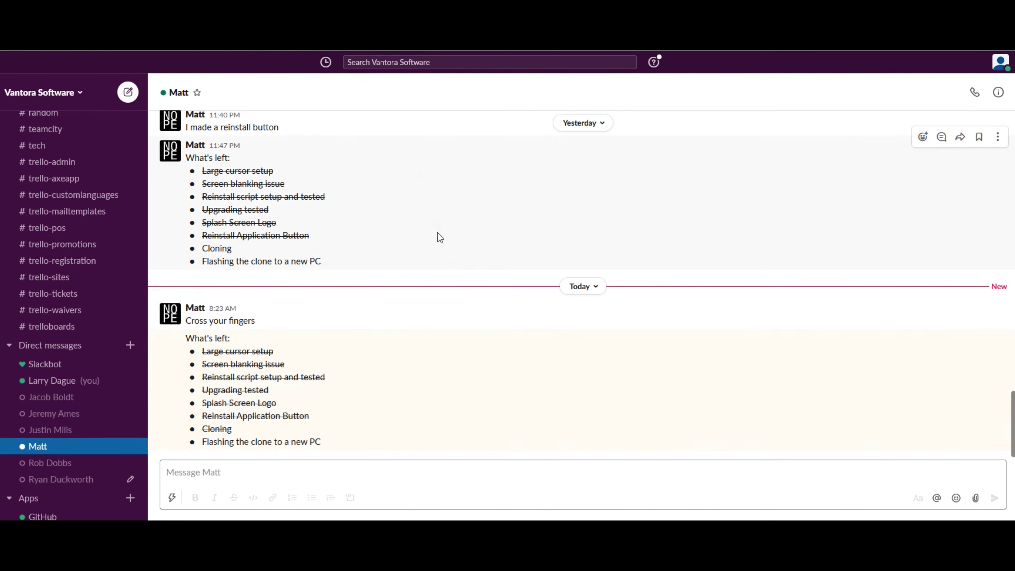